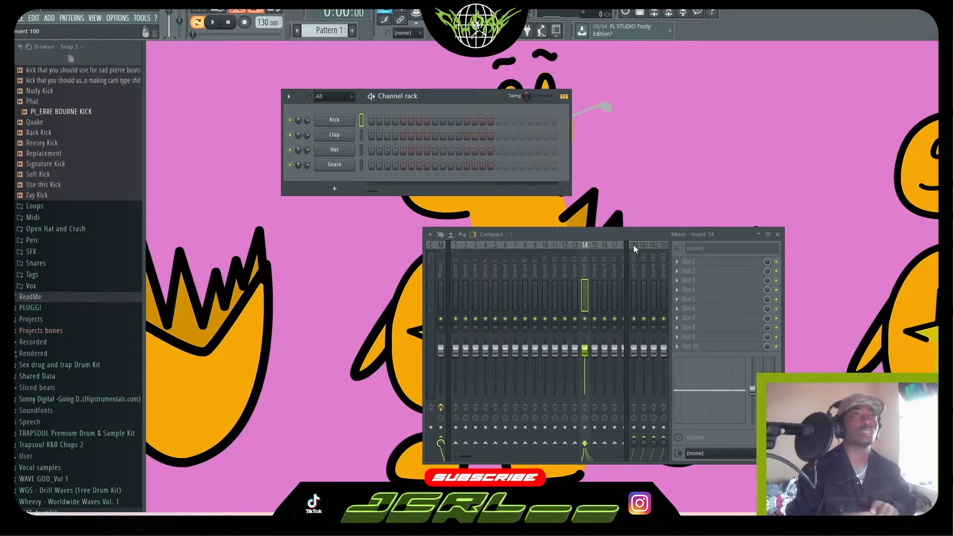
Add a Serum instrument channel to the project.
left_click(49, 18)
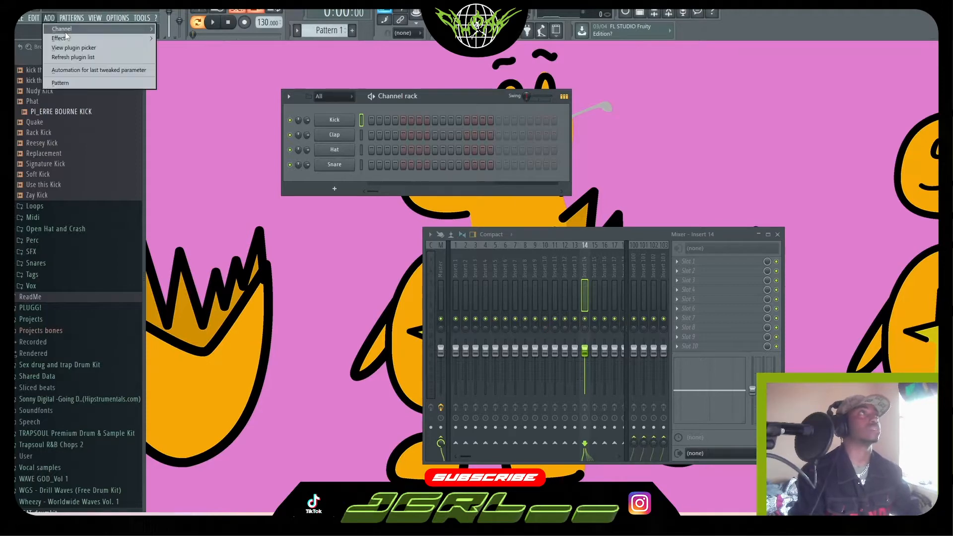
mouse_move(62, 28)
left_click(207, 240)
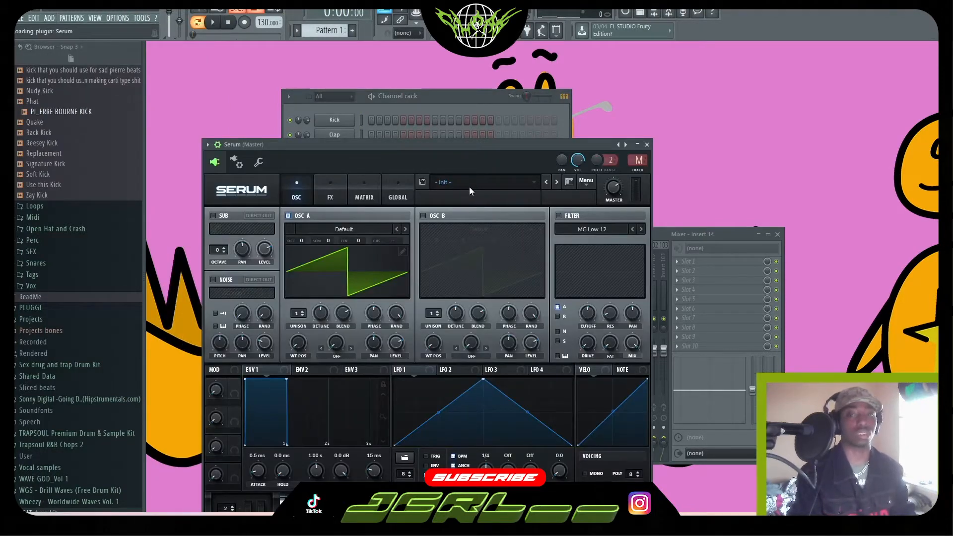
Load the hard bass preset "BA Angggeerrrr 1999 [GI]" in Serum.
left_click(494, 189)
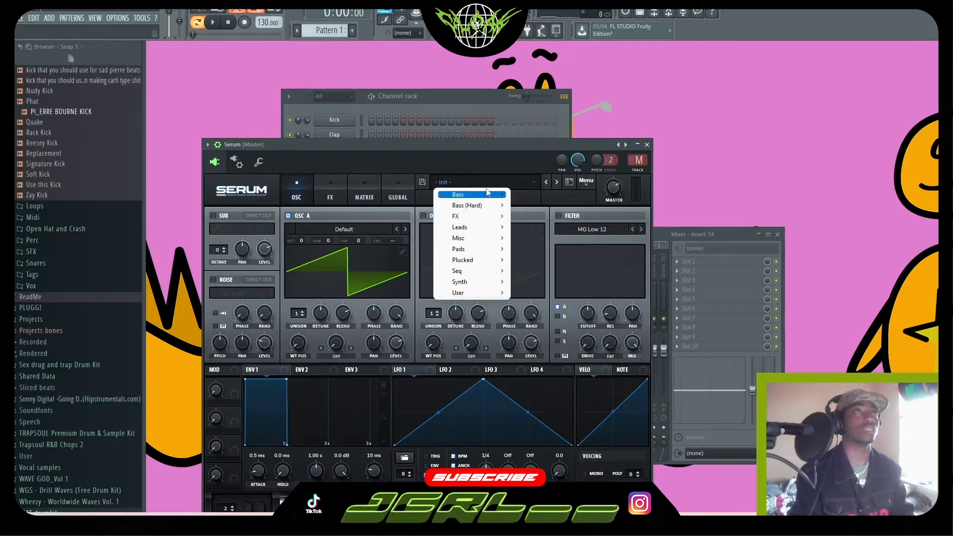
left_click(497, 170)
left_click(475, 182)
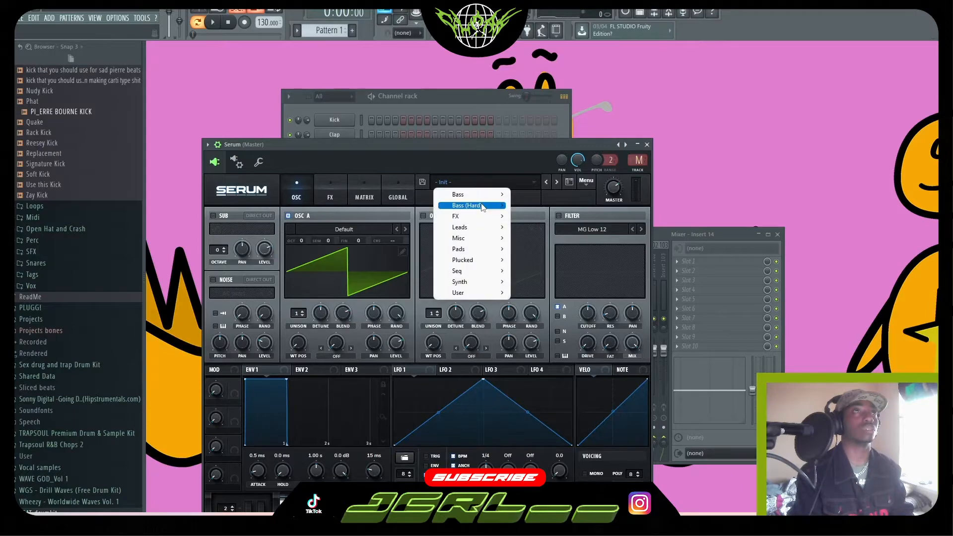
mouse_move(475, 217)
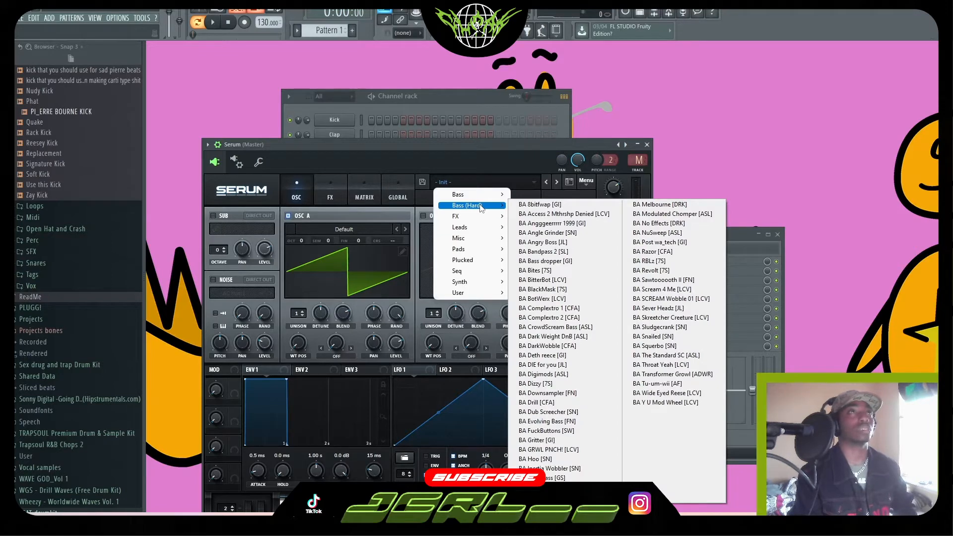
left_click(610, 224)
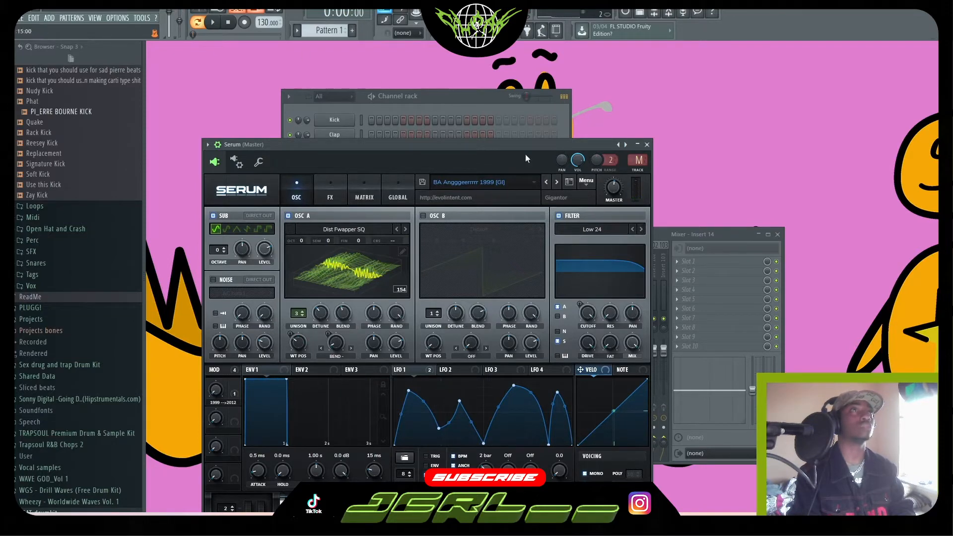
Enter a half-bar chord of A#4, C5 and F5 in Serum's piano roll and transpose it down one octave.
key("F7")
key("space")
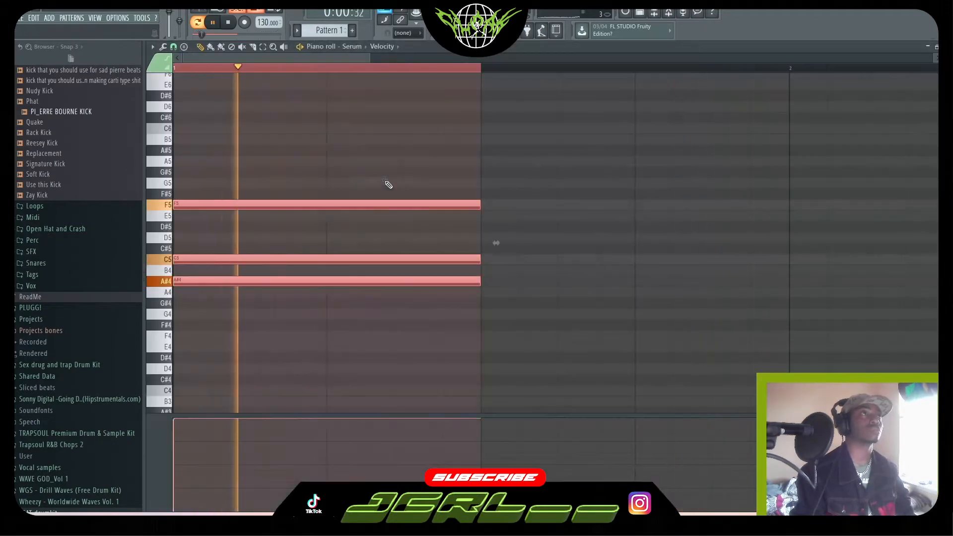
key("ctrl+Down")
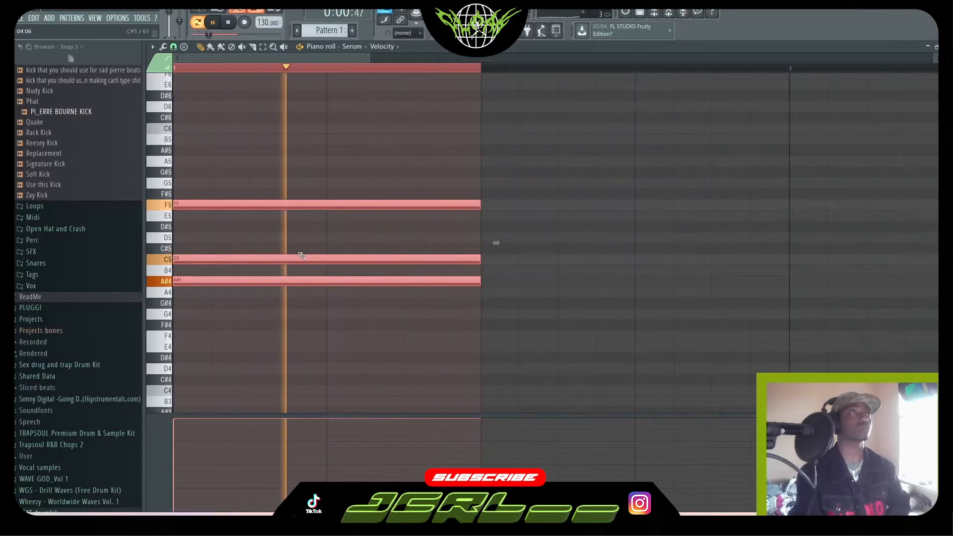
Add a half-bar G#4 note at the start of the chord and play the pattern to check it.
left_click(343, 195)
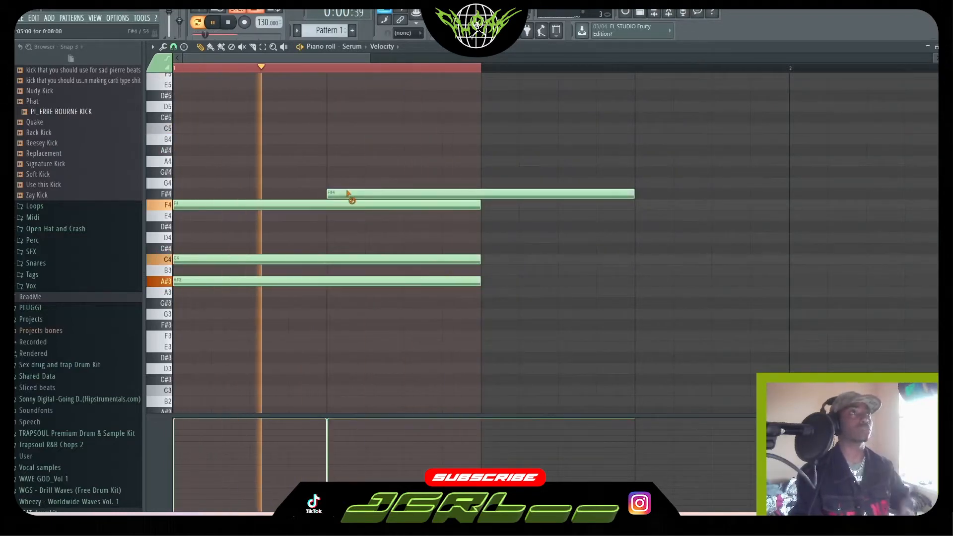
right_click(348, 195)
key("space")
left_click(177, 172)
key("space")
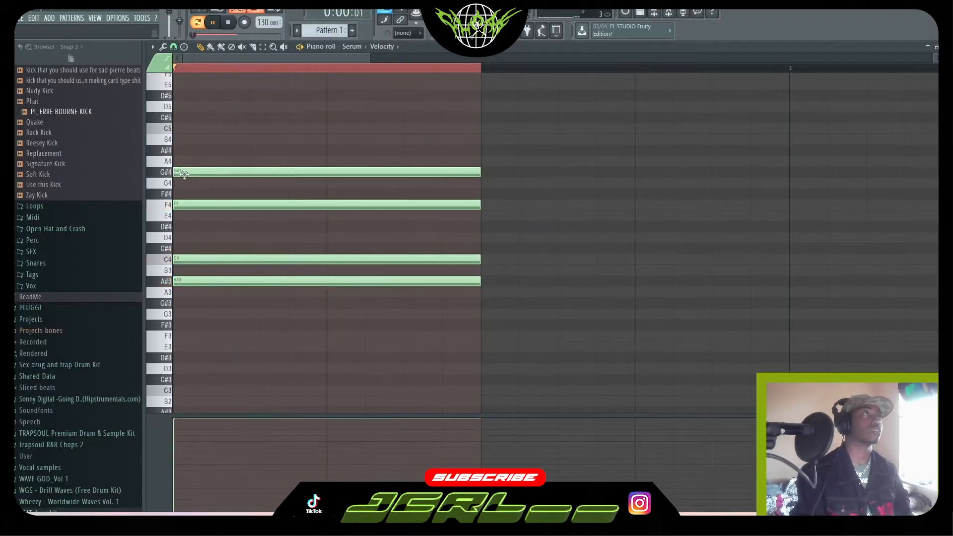
key("space")
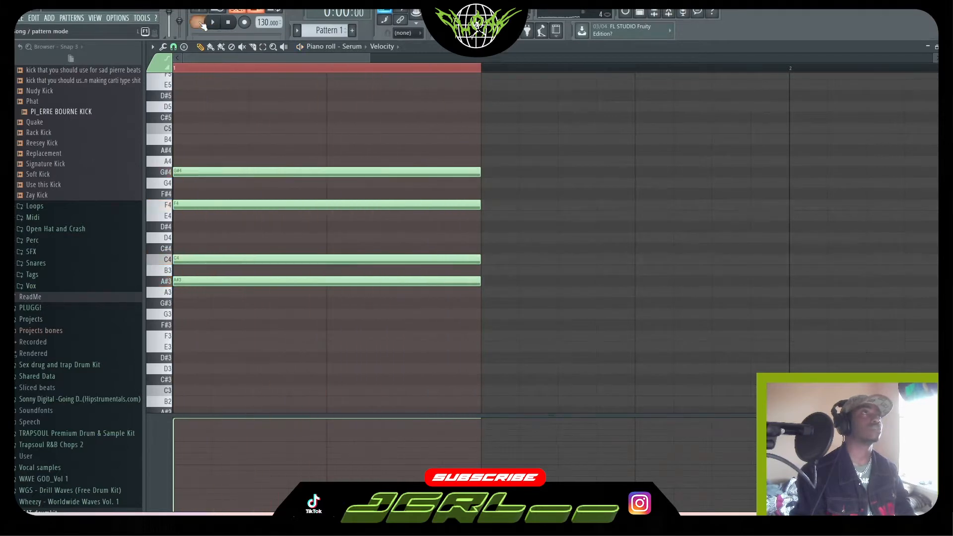
Clear the time selection, lengthen all four chord notes to one full bar and play them.
key("ctrl+d")
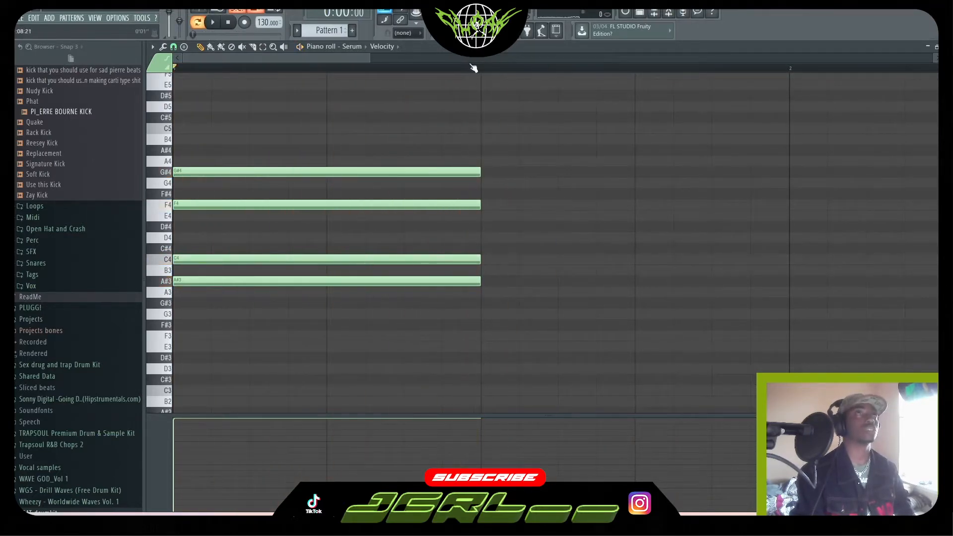
scroll(473, 68, "down", 3)
left_click_drag(353, 147, 312, 318)
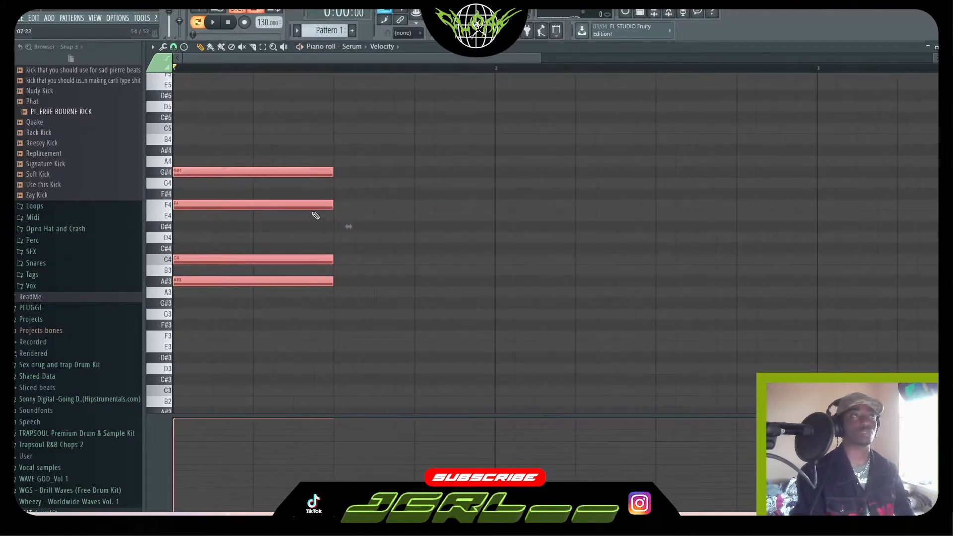
left_click_drag(334, 172, 527, 181)
key("space")
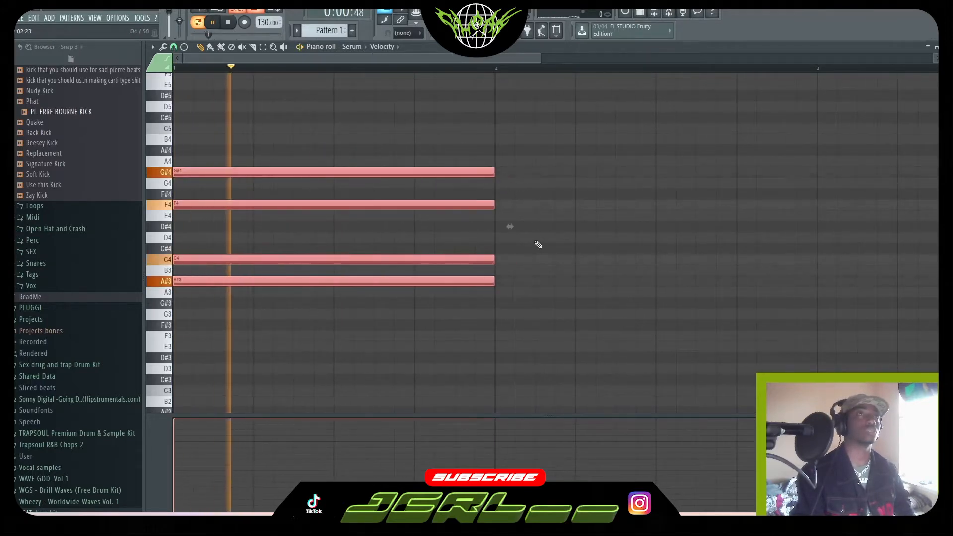
Set the tempo to 140 BPM and shorten the four chord notes to nine steps.
key("space")
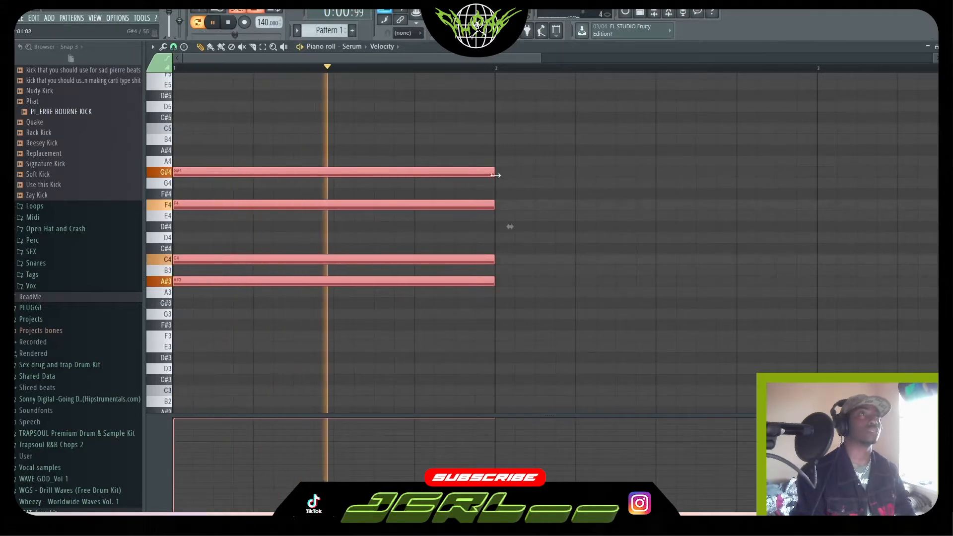
key("space")
key("space")
left_click_drag(493, 175, 361, 179)
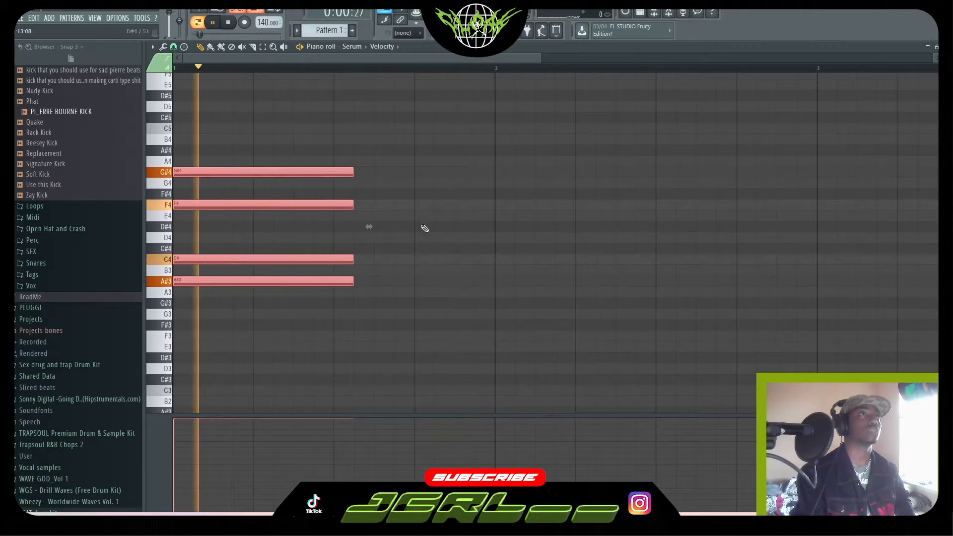
key("space")
Start a second chord directly after the first with nine-step notes on A#3, C#4 and F3.
left_click(371, 294)
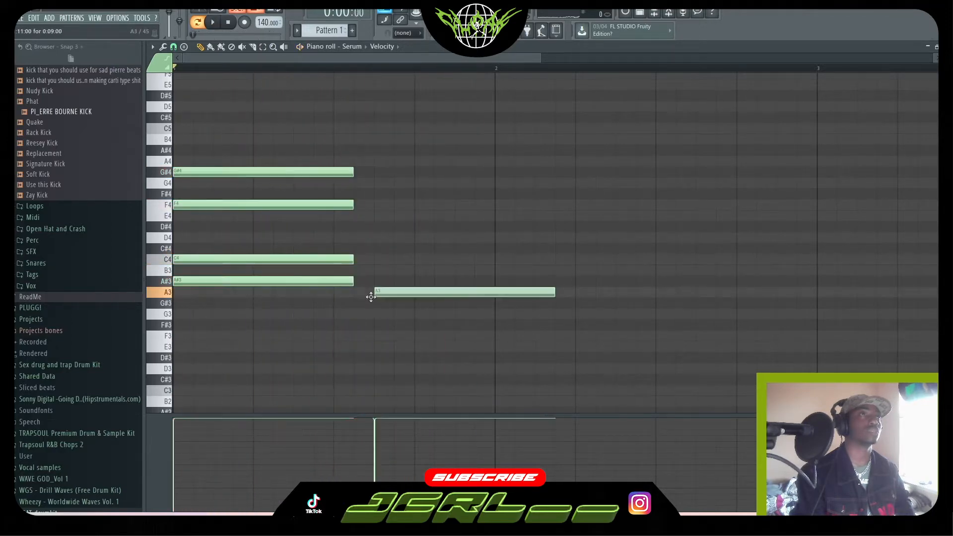
mouse_move(360, 295)
left_mouse_down()
mouse_move(359, 328)
mouse_move(367, 285)
mouse_move(359, 314)
mouse_move(374, 299)
mouse_move(364, 278)
left_mouse_up()
key("space")
key("space")
key("space")
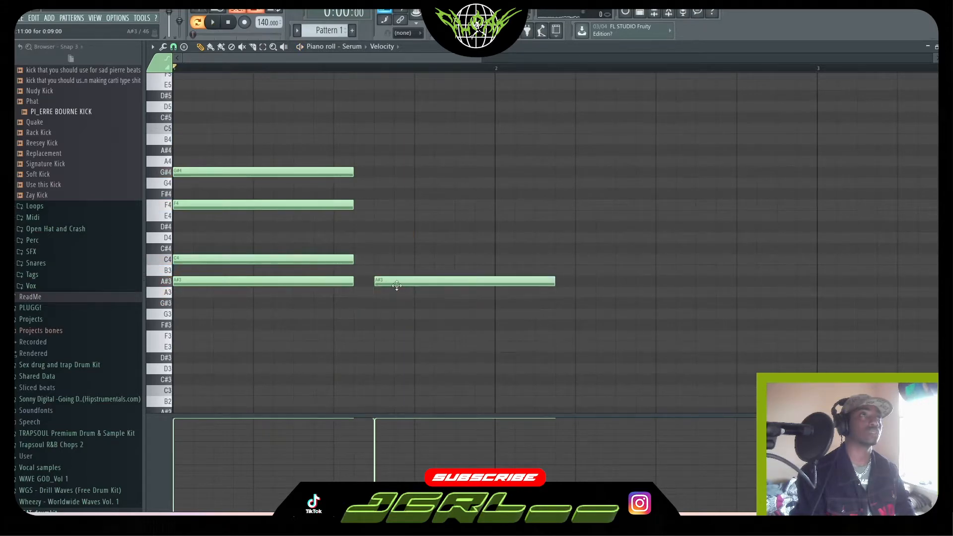
left_click_drag(357, 242, 357, 253)
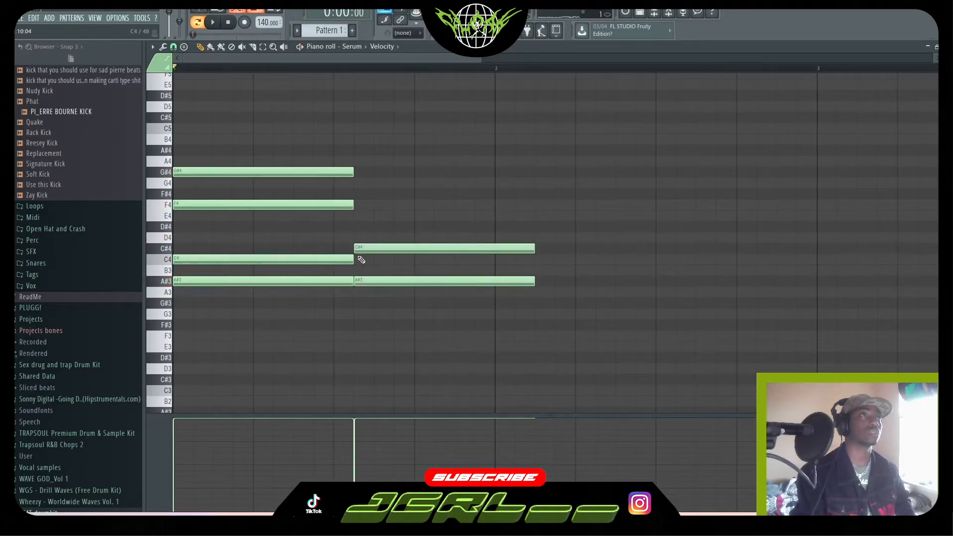
left_click_drag(354, 319, 353, 335)
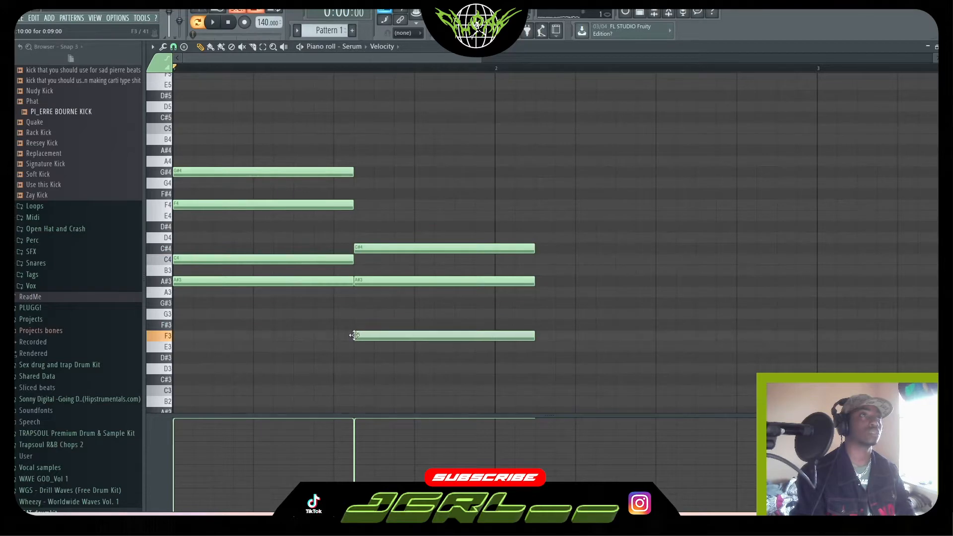
Move the second chord to step 13 of bar 1 and voice it as F3, G#3, C4 and F4.
mouse_move(371, 248)
left_mouse_down()
mouse_move(391, 360)
mouse_move(470, 257)
mouse_move(449, 258)
mouse_move(420, 204)
left_mouse_up()
key("space")
key("space")
key("space")
left_click_drag(430, 280, 432, 305)
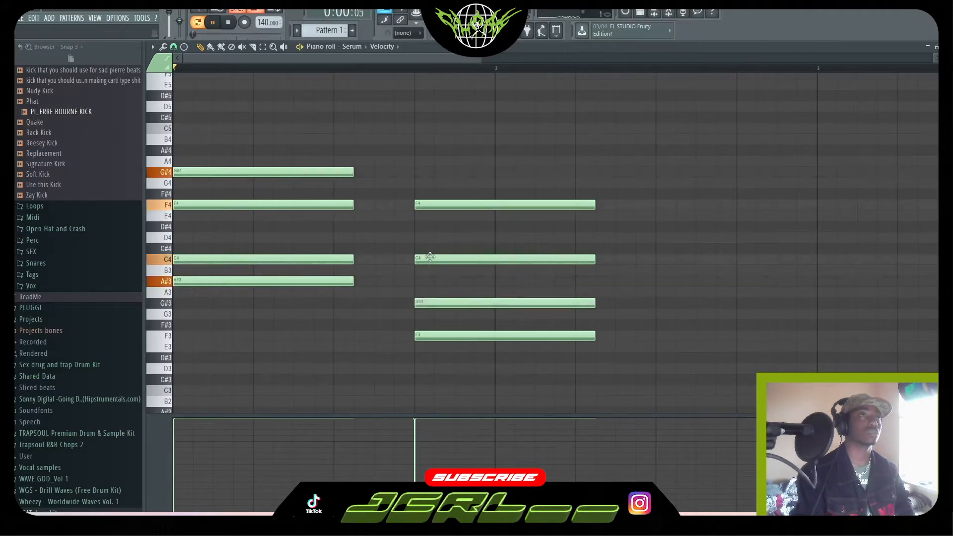
Replace the second chord's F4 note with D#4 and play the pattern to check it.
right_click(435, 206)
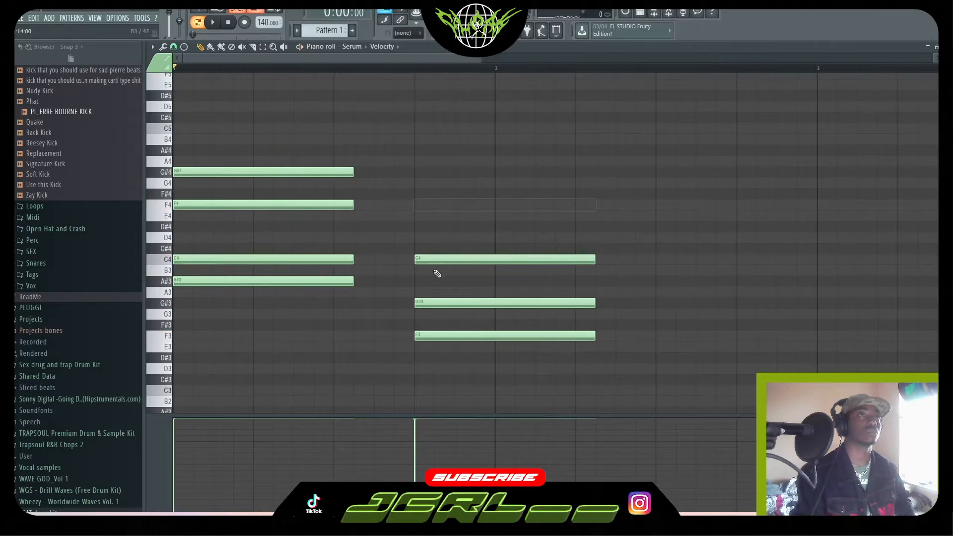
key("space")
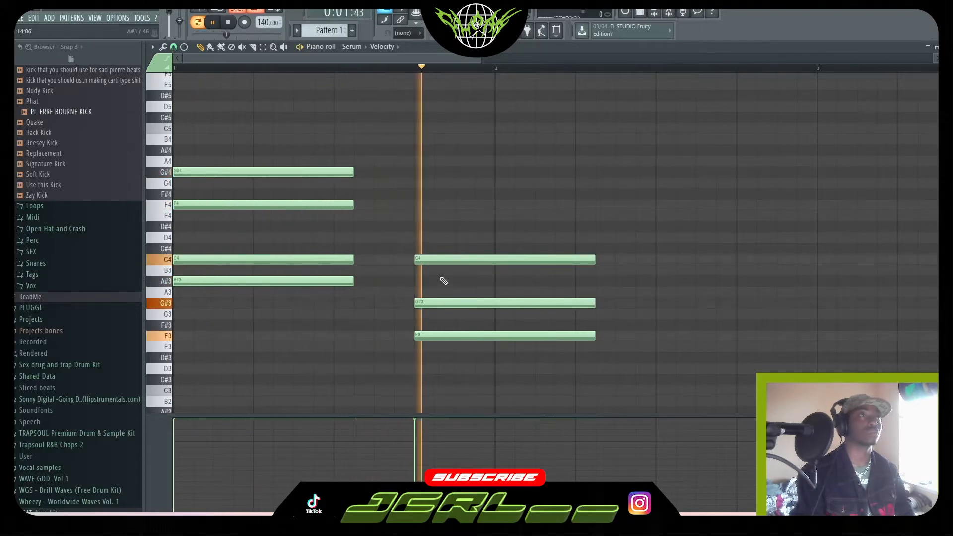
key("space")
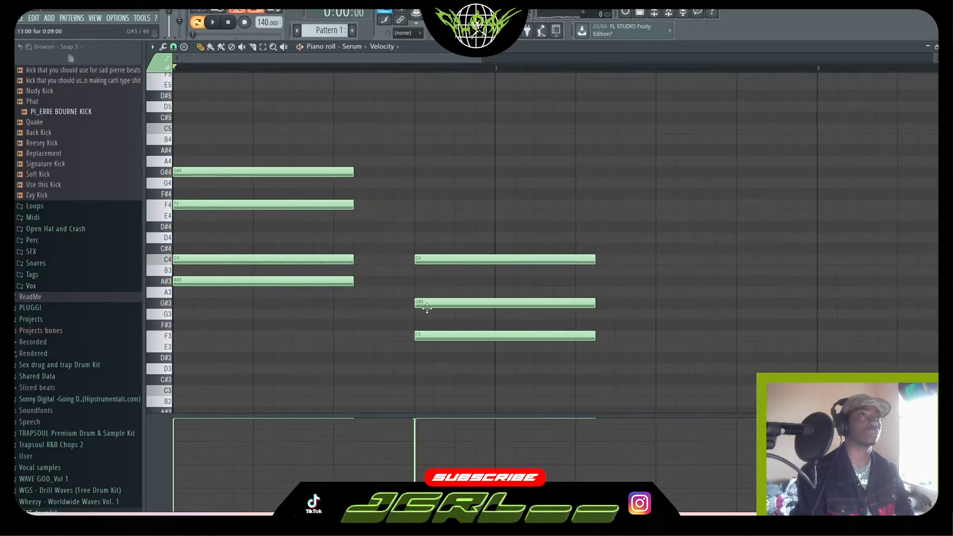
left_click(423, 226)
key("space")
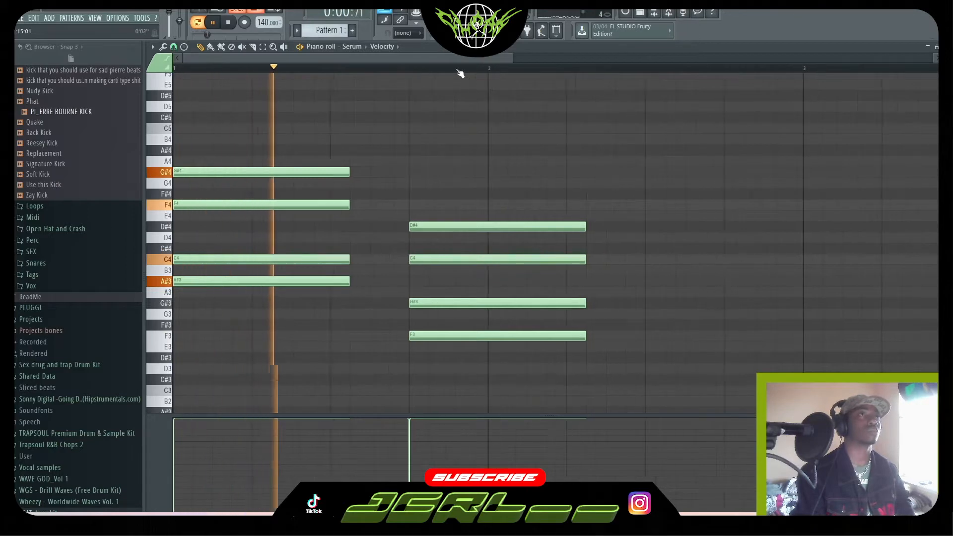
Lower the second chord's G#3 note to G3 and play the result.
scroll(459, 74, "down", 2)
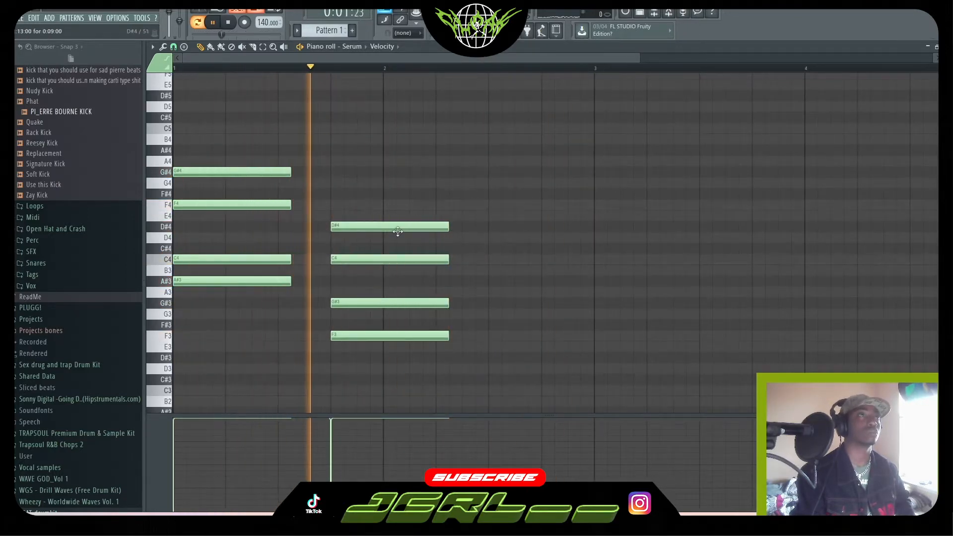
key("space")
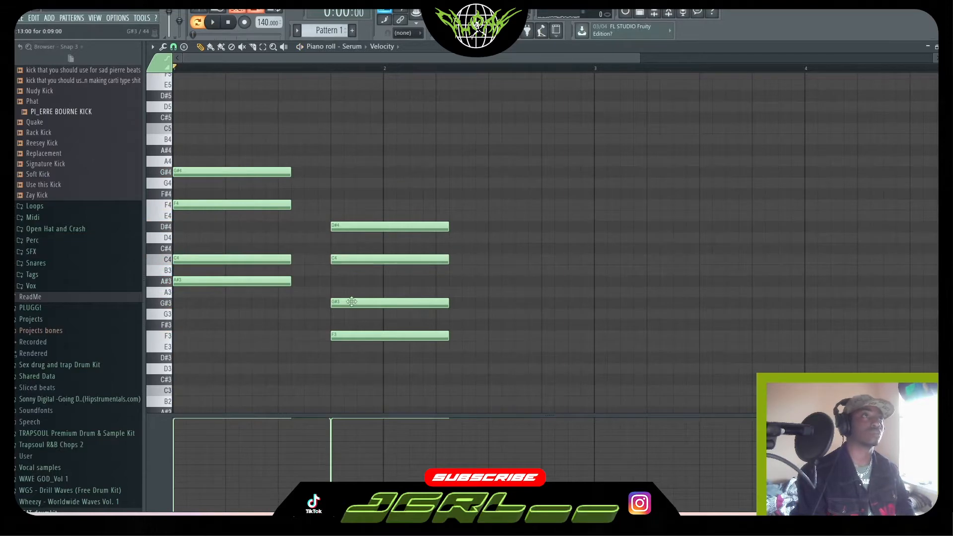
left_click_drag(349, 315, 353, 315)
key("space")
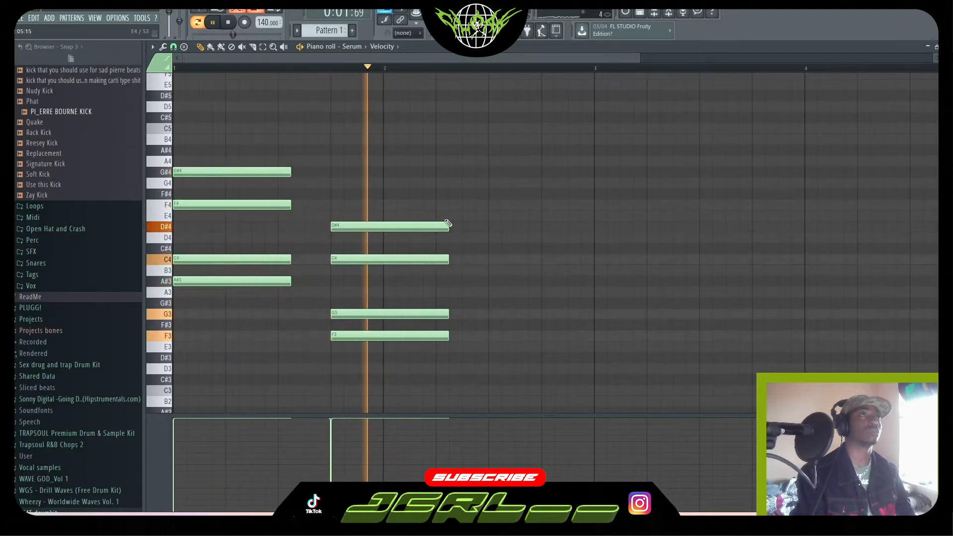
Copy the second chord as a six-step third chord at step 5 of bar 2, and extend the second chord to meet it.
left_click_drag(421, 201, 411, 404)
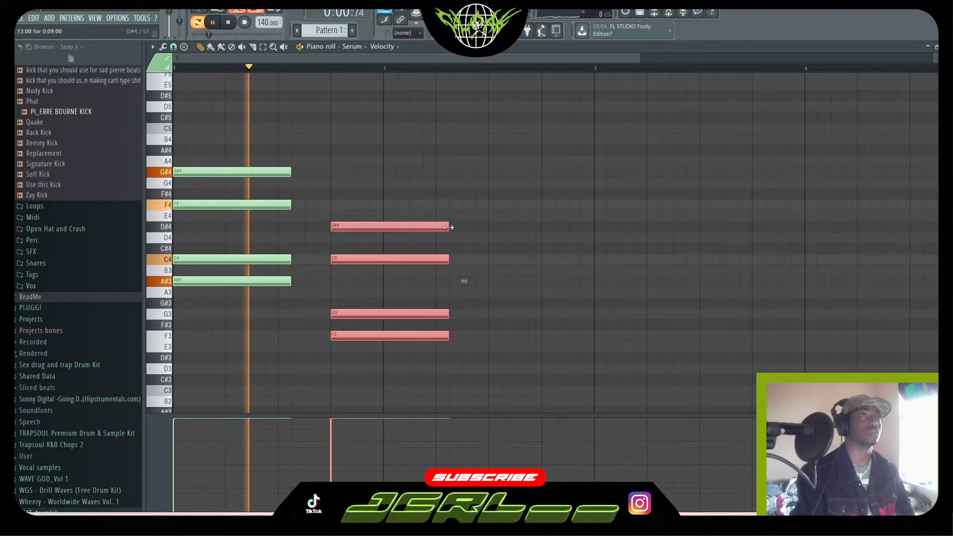
left_click_drag(448, 229, 475, 225)
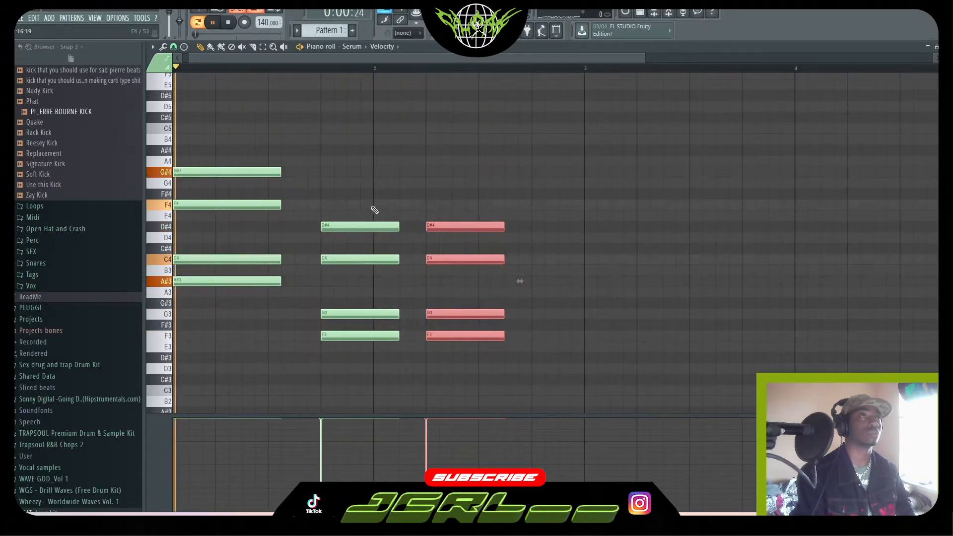
left_click(385, 226)
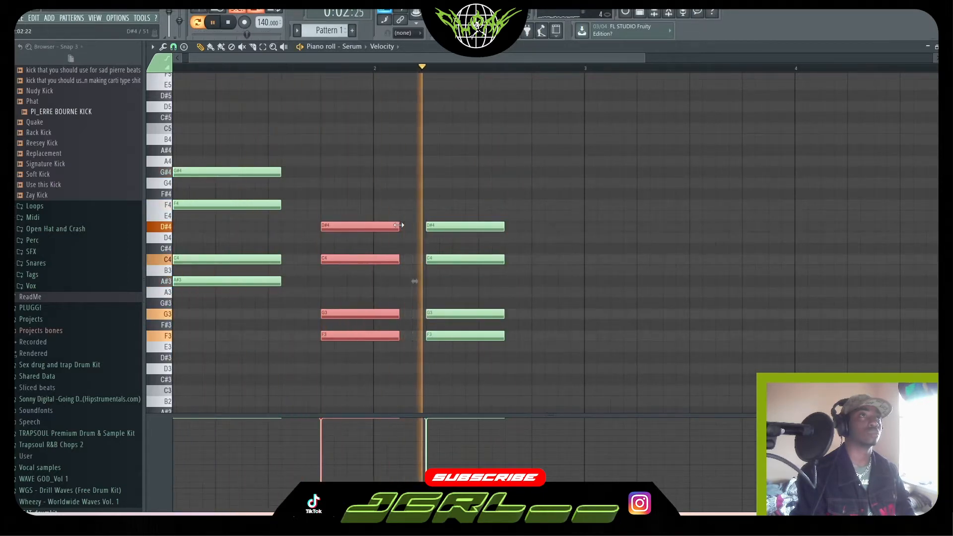
left_click_drag(398, 225, 425, 225)
key("space")
Revoice the third chord as F3, G3, A#3 and C4, and move it to step 9 of bar 2.
left_click(511, 285)
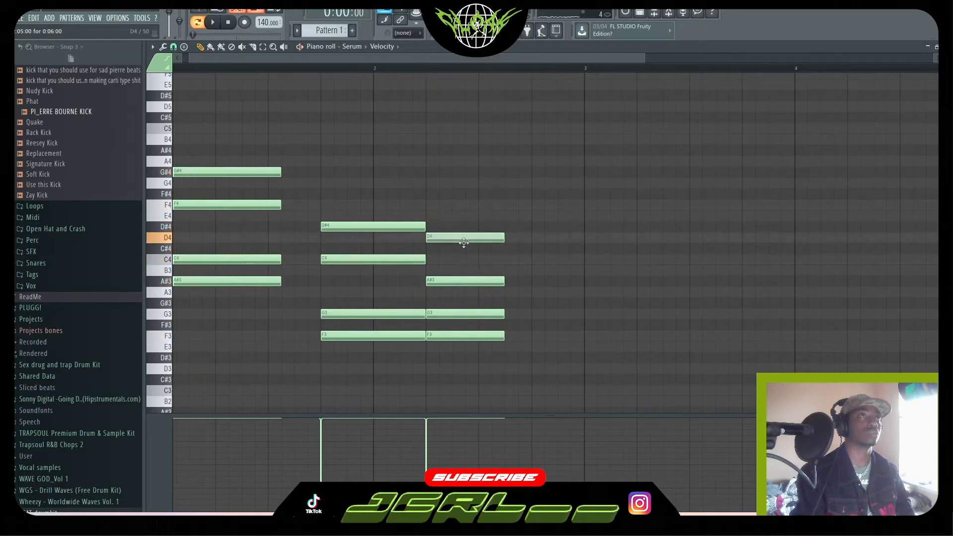
key("space")
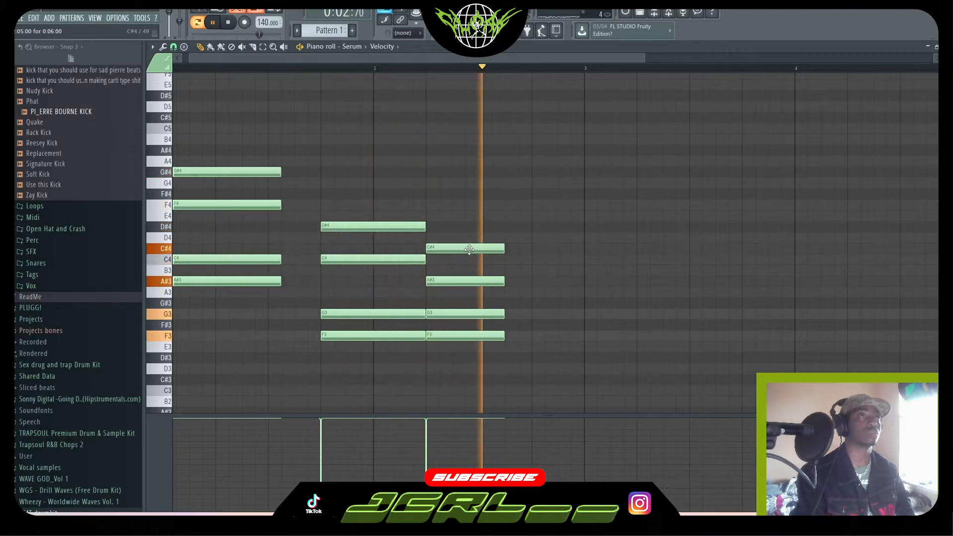
key("space")
left_click(454, 248)
key("space")
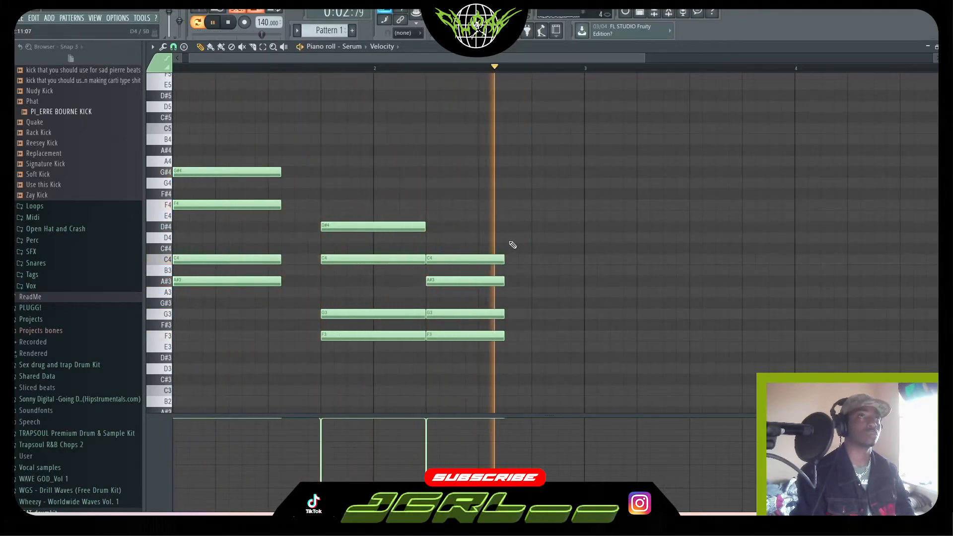
left_click_drag(459, 243, 509, 260)
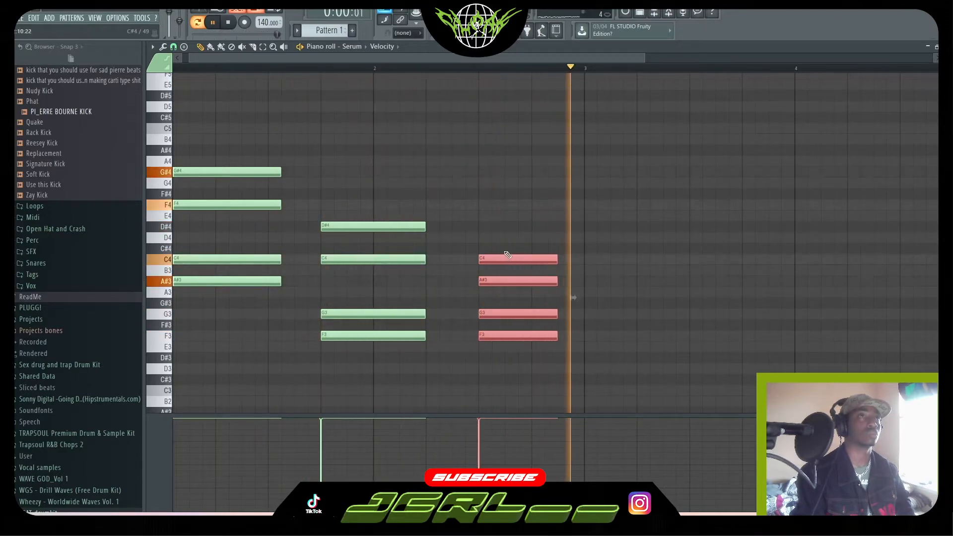
Undo the third chord's move, and add a six-step fourth chord of G3, A#3, C4 and D#4 at step 11 of bar 2.
key("ctrl+z")
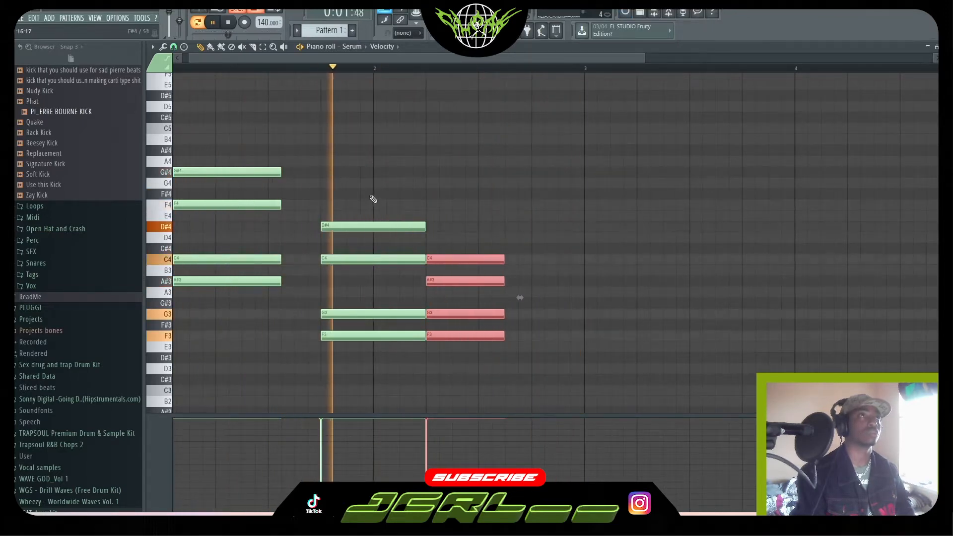
key("space")
left_click_drag(510, 349, 512, 364)
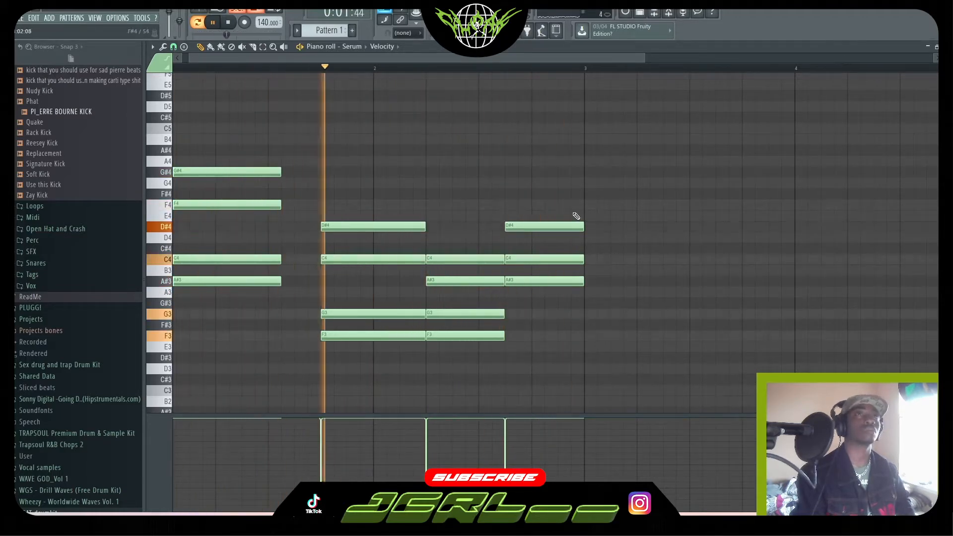
left_click(511, 312)
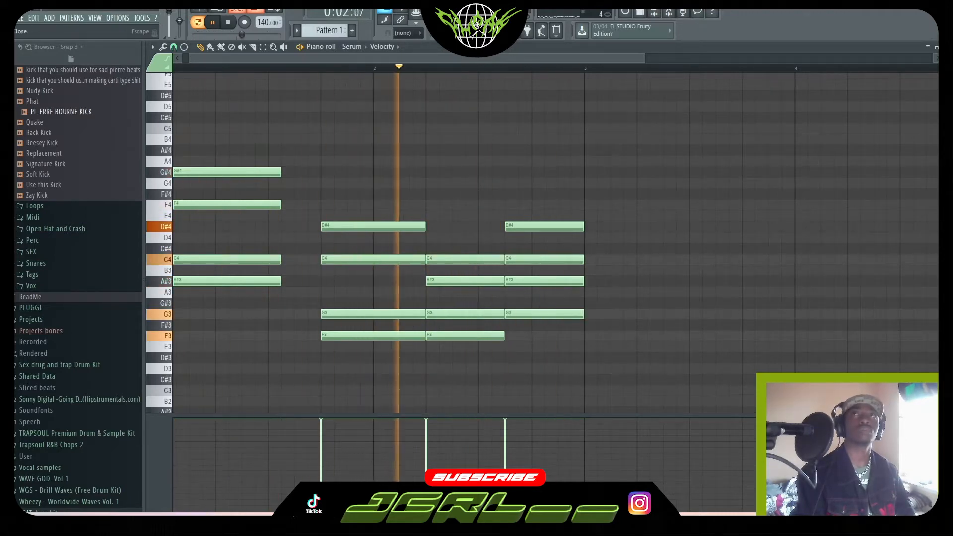
Look over the Serum synth while the pattern plays, and return to its piano roll.
left_click(945, 46)
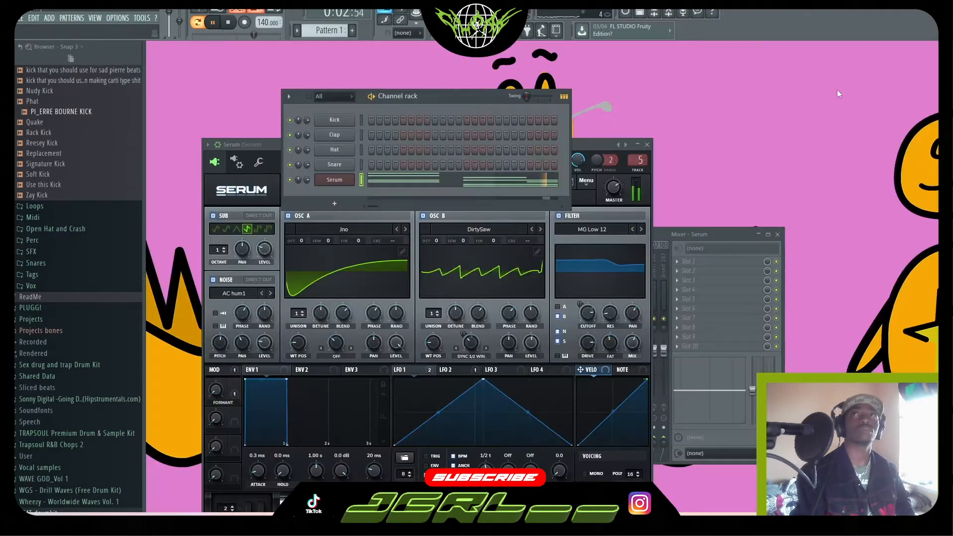
left_click(594, 143)
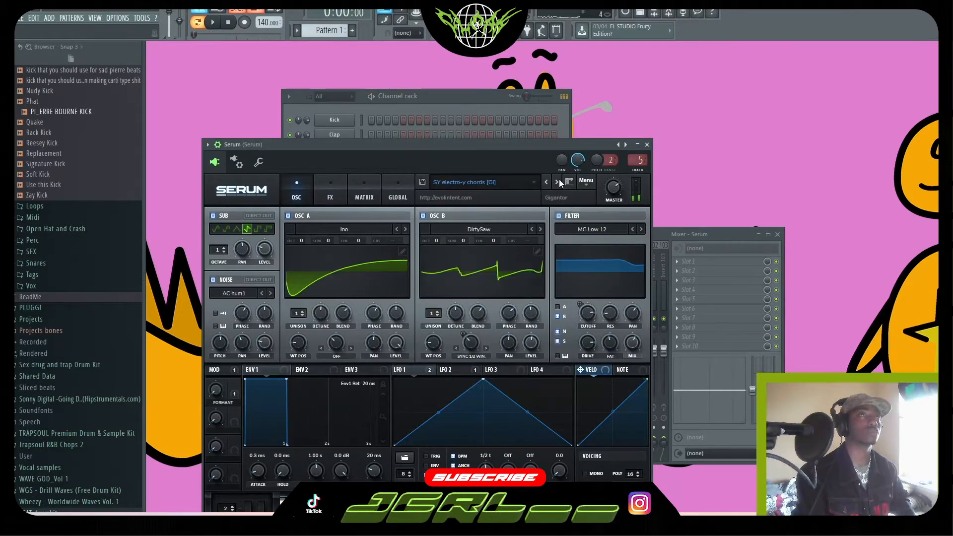
key("space")
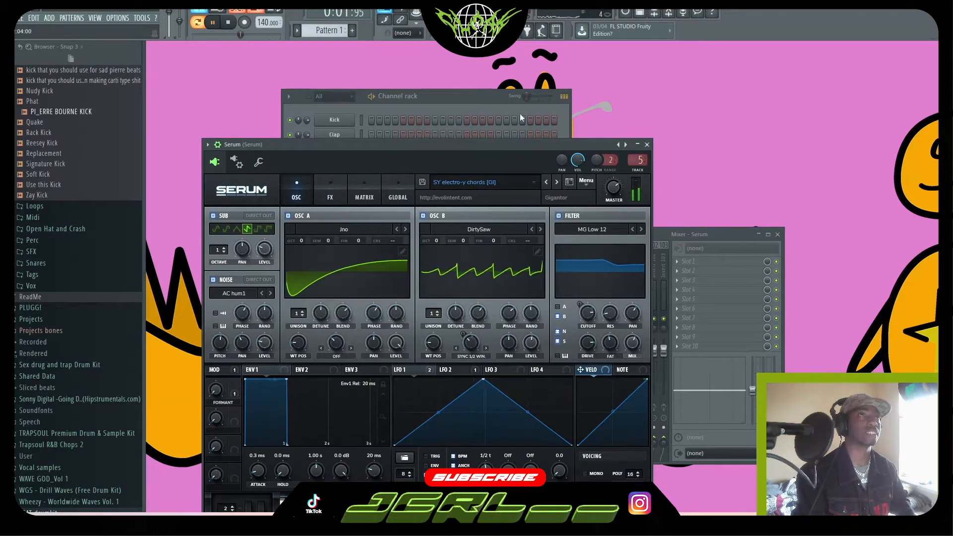
left_click(466, 104)
right_click(343, 181)
left_click(373, 181)
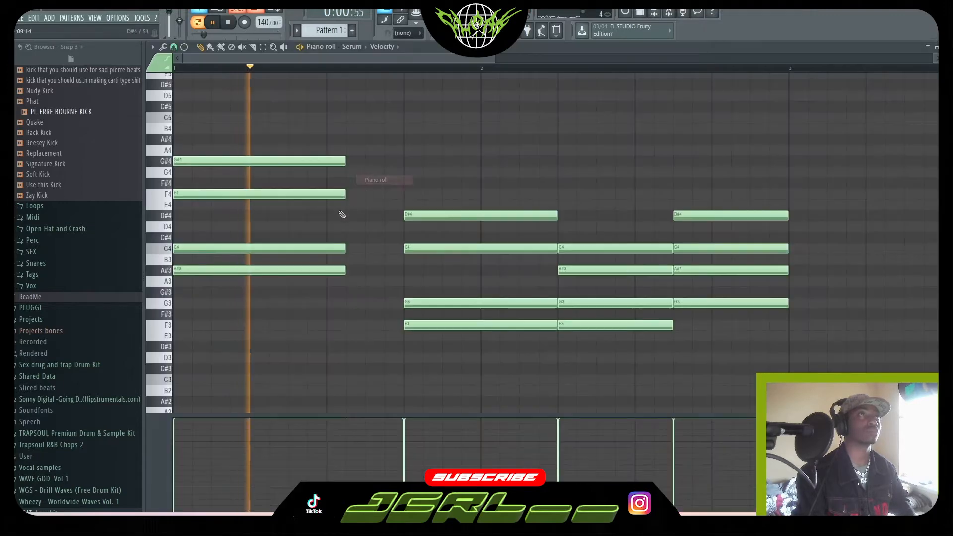
Add a C#3 bass note under the first chord, match it to the chord's nine-step length, and play the result.
key("space")
key("space")
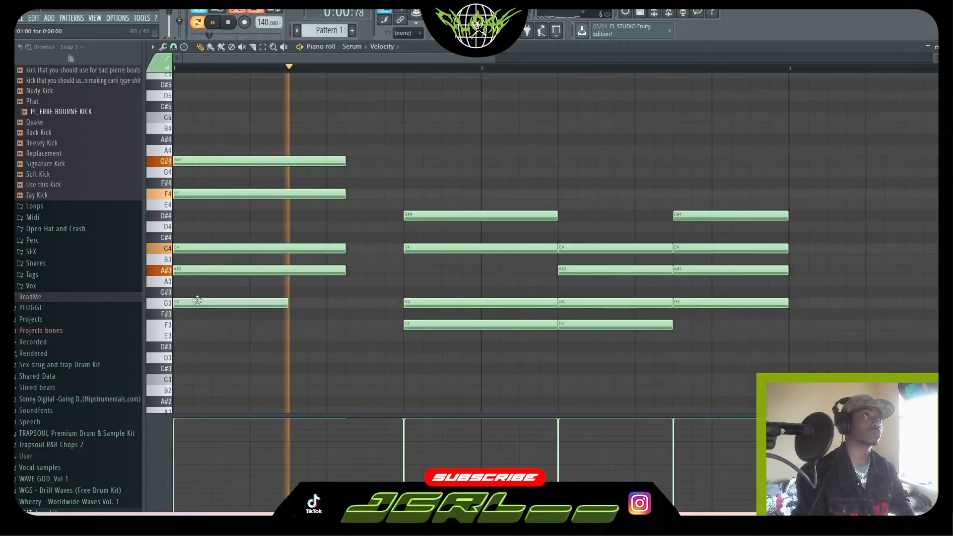
key("space")
left_click_drag(201, 314, 201, 327)
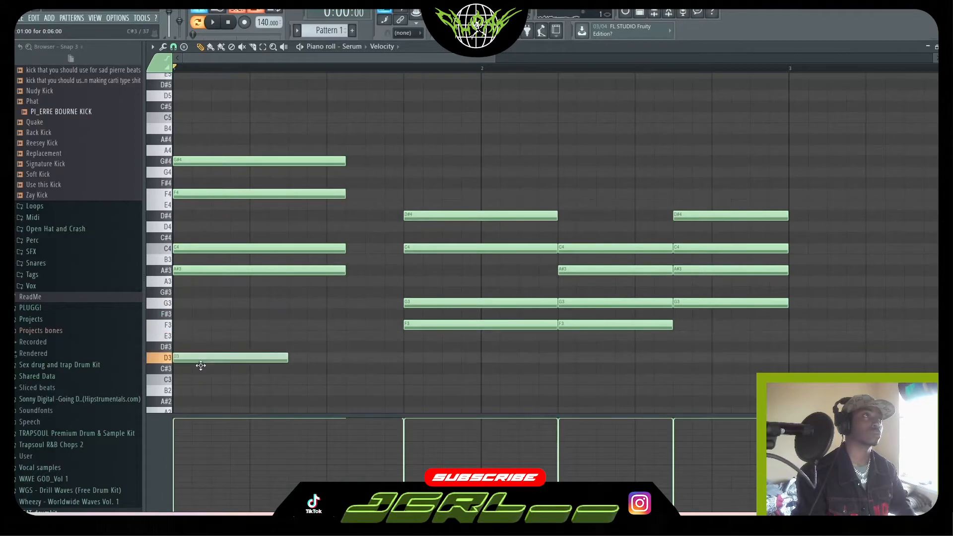
key("space")
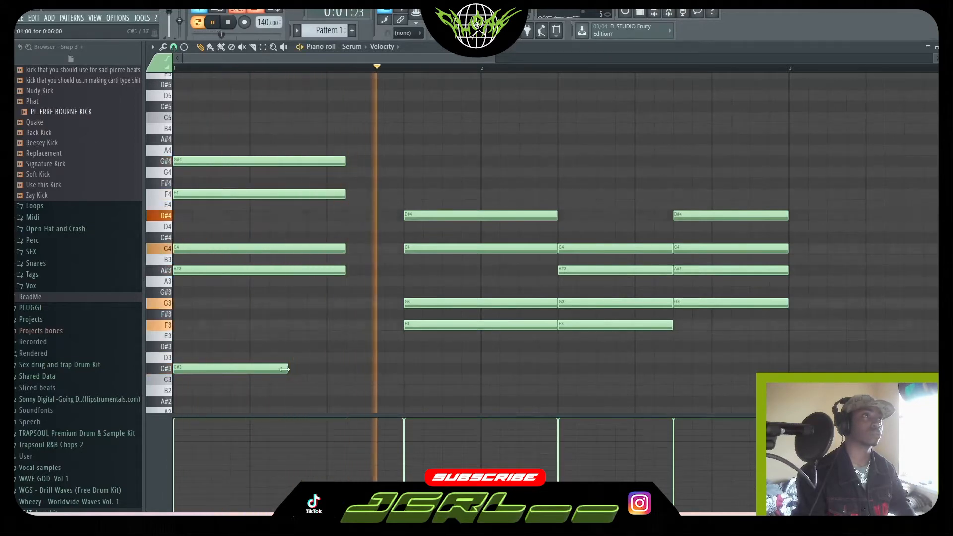
left_click_drag(286, 369, 345, 369)
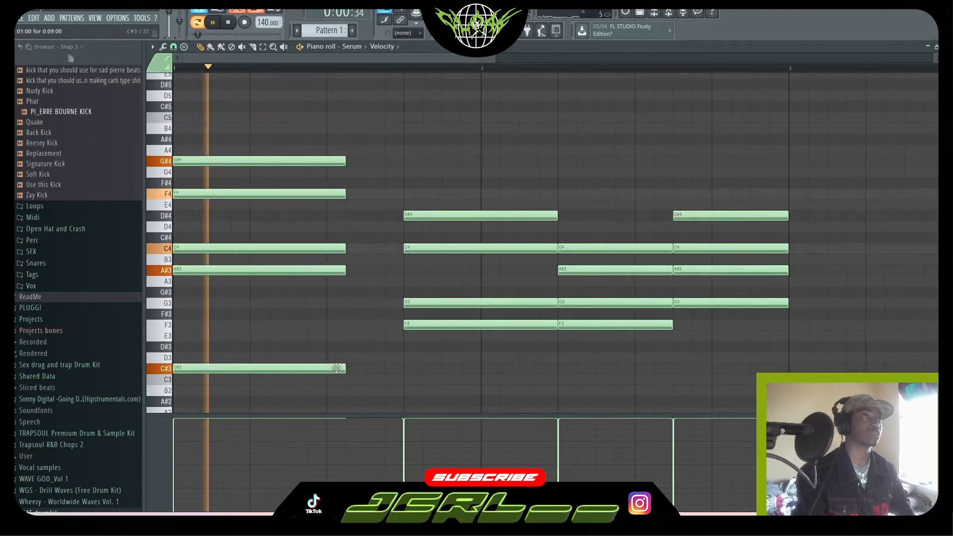
Add a C3 bass note under the second chord, trimmed to the chord's eight-step length.
scroll(370, 382, "down", 3)
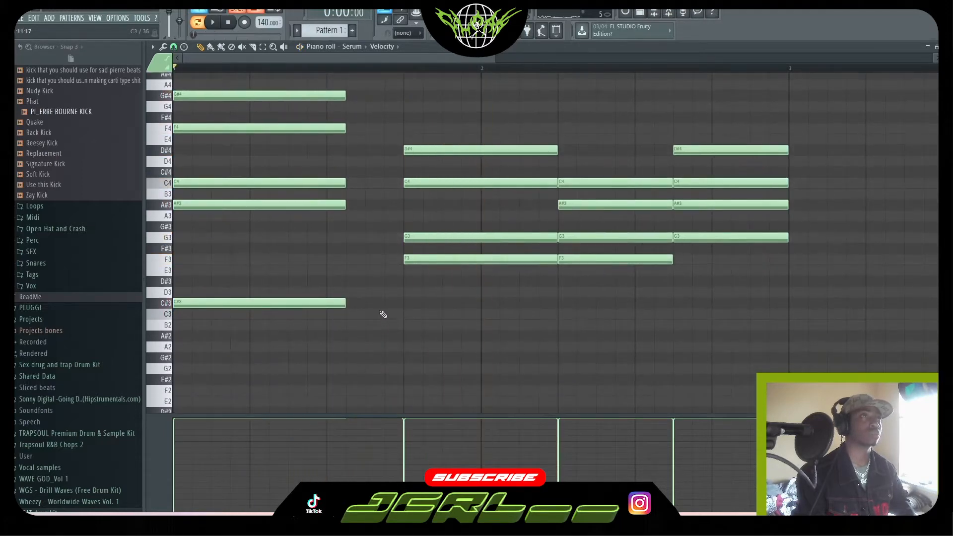
key("space")
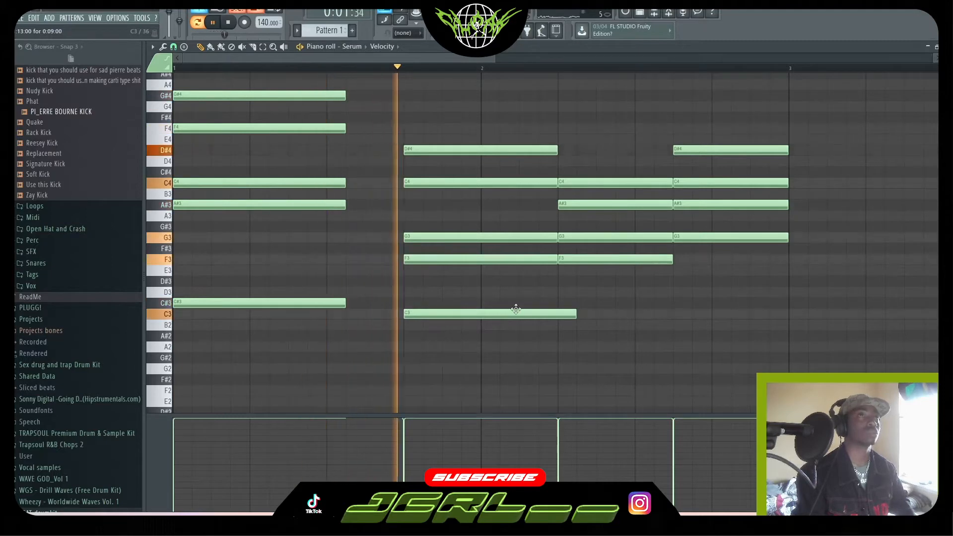
left_click_drag(576, 316, 556, 316)
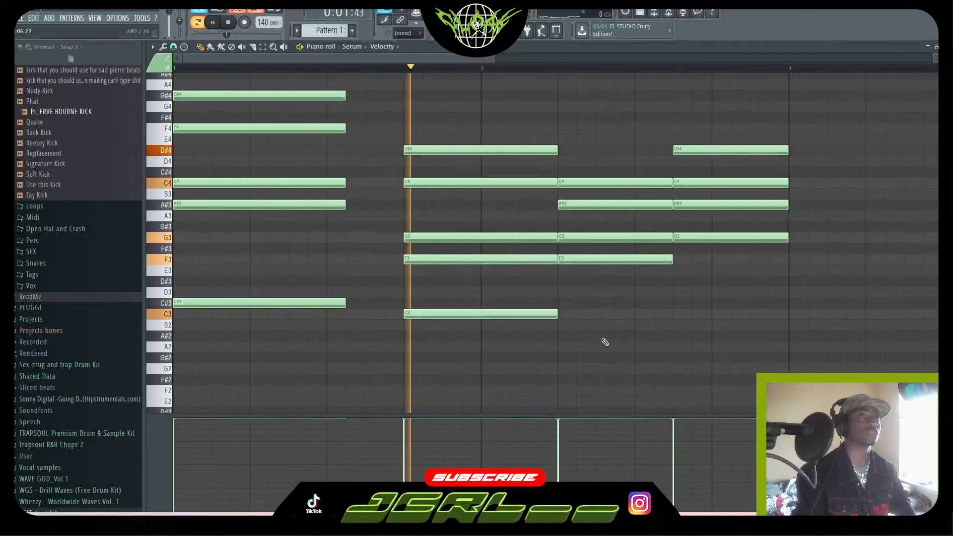
Add a 12-step A#2 bass note under the last two chords, and extend the C#3 bass note to the second chord's start.
left_click(566, 346)
left_click_drag(567, 345, 567, 335)
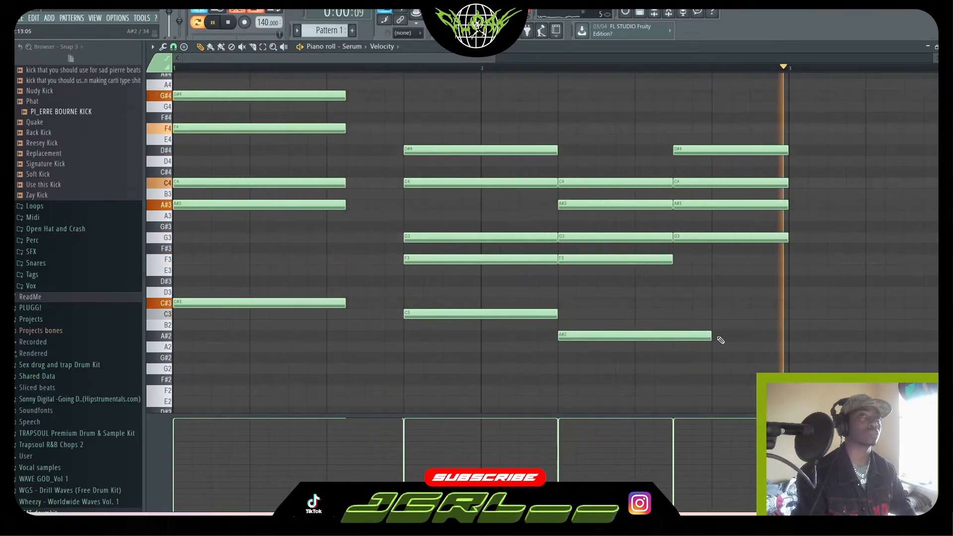
left_click_drag(713, 336, 789, 338)
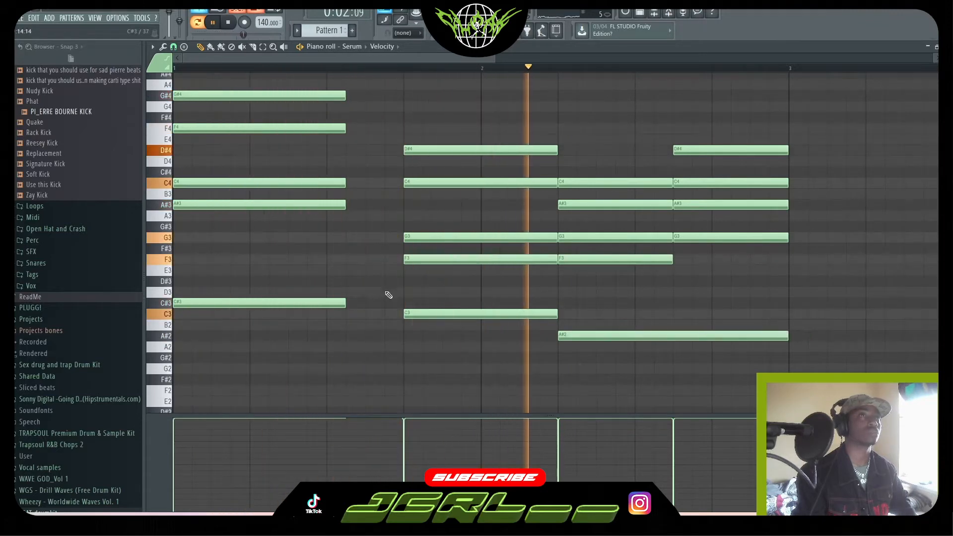
left_click_drag(345, 303, 402, 306)
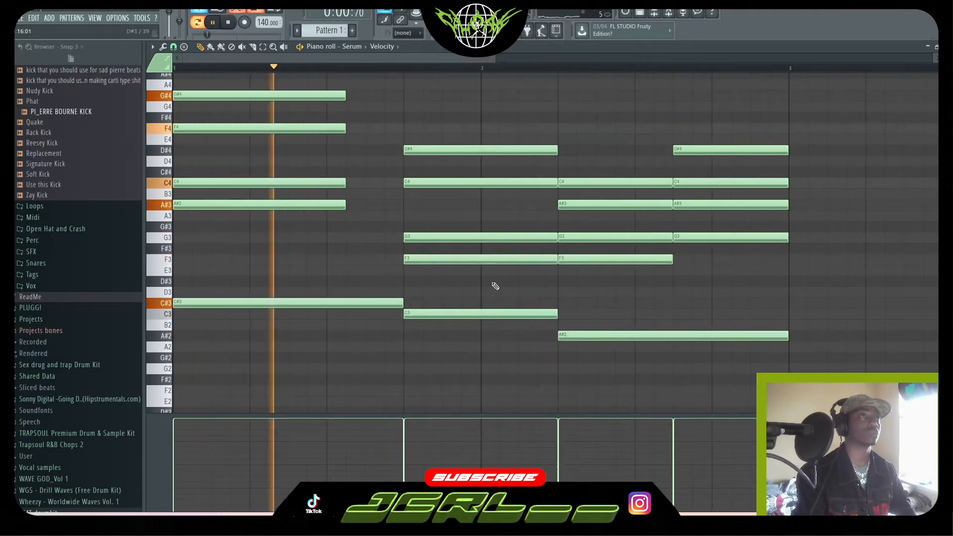
Shorten the C#3 bass note to end with the first chord, and shorten the A#2 bass note.
left_click(946, 46)
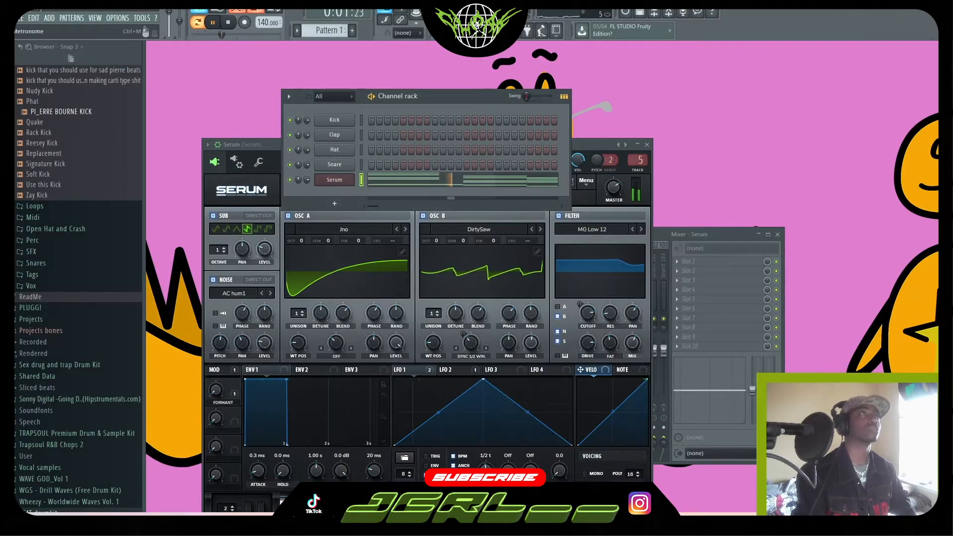
left_click(372, 179)
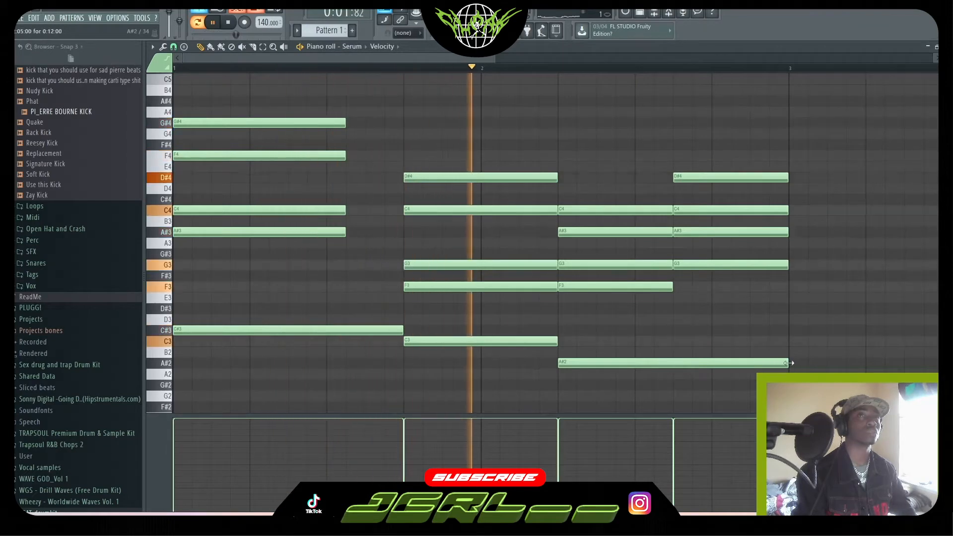
left_click_drag(402, 330, 346, 330)
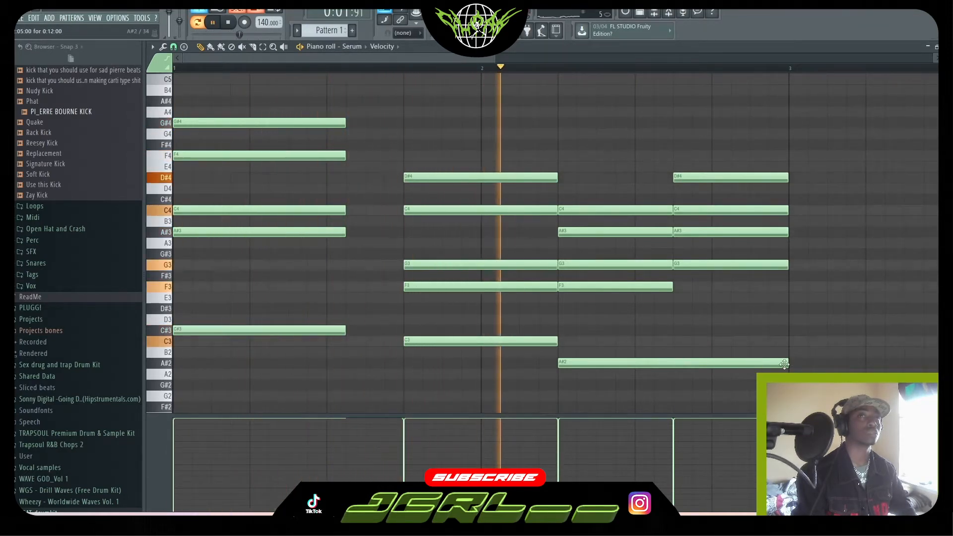
left_click_drag(787, 363, 713, 366)
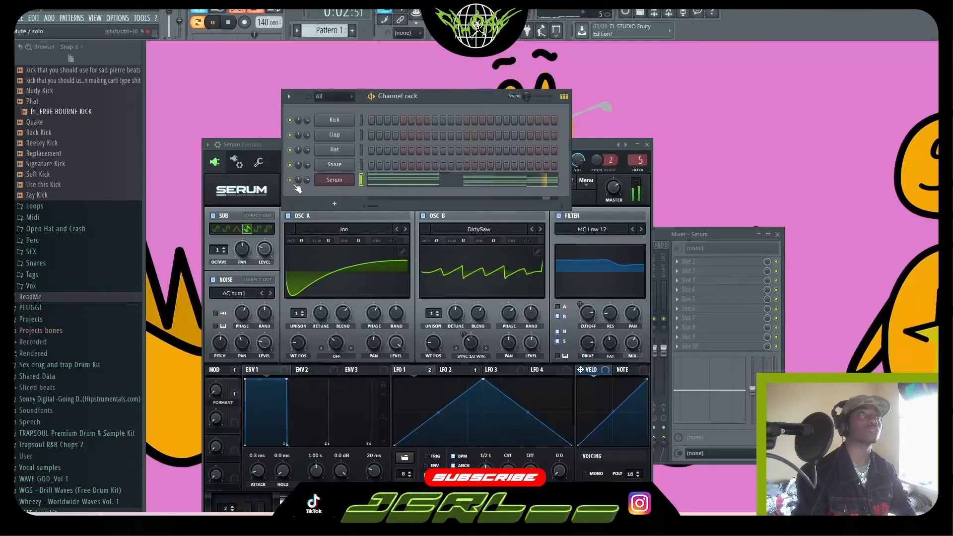
Clone the Serum channel and stop playback.
right_click(331, 180)
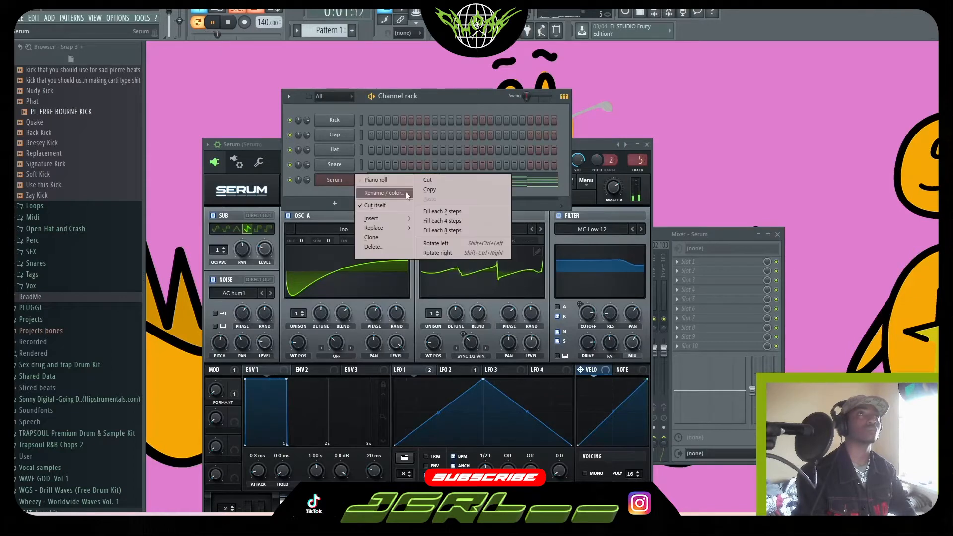
left_click(375, 236)
key("space")
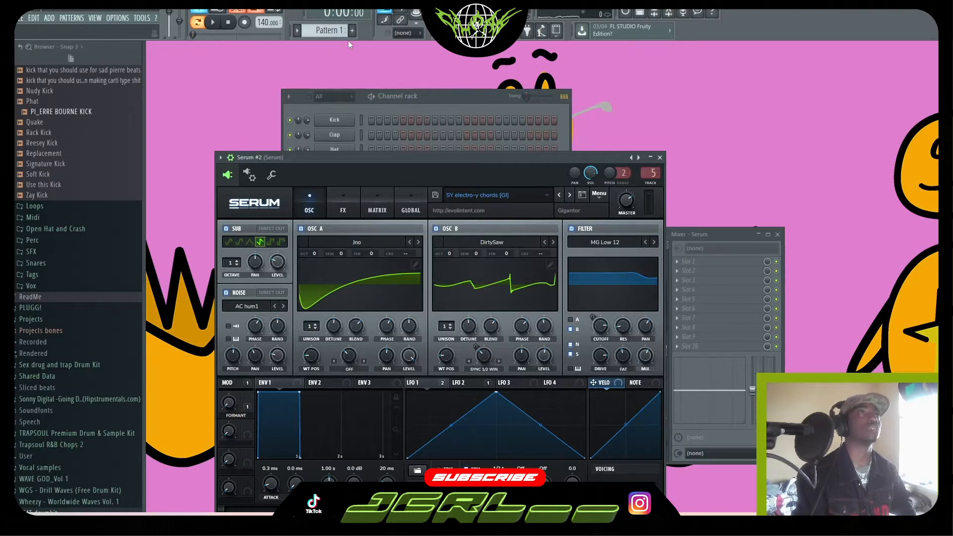
Rename Pattern 1 as synth, and place it and a new lead pattern twice each over bars 1 to 4 of the playlist.
left_click(328, 30)
left_click(400, 72)
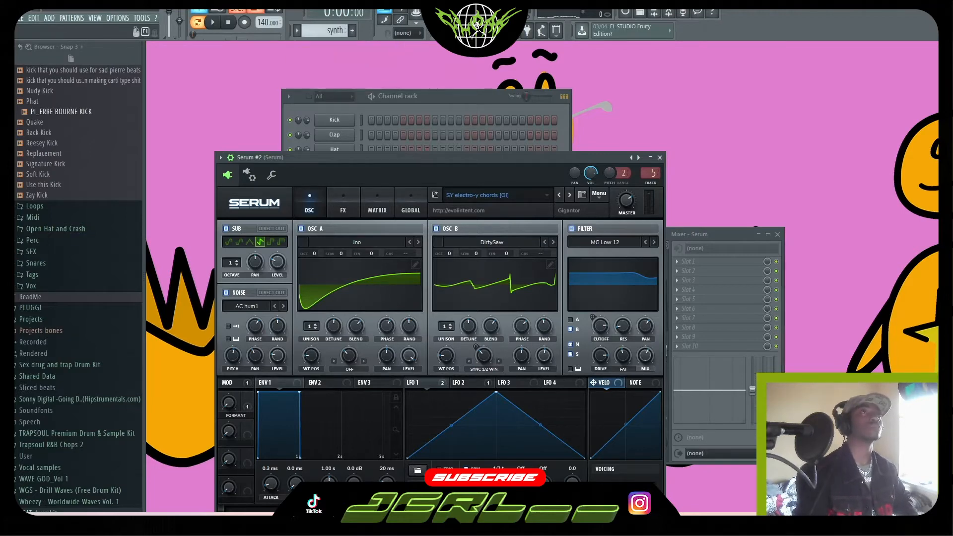
key("F5")
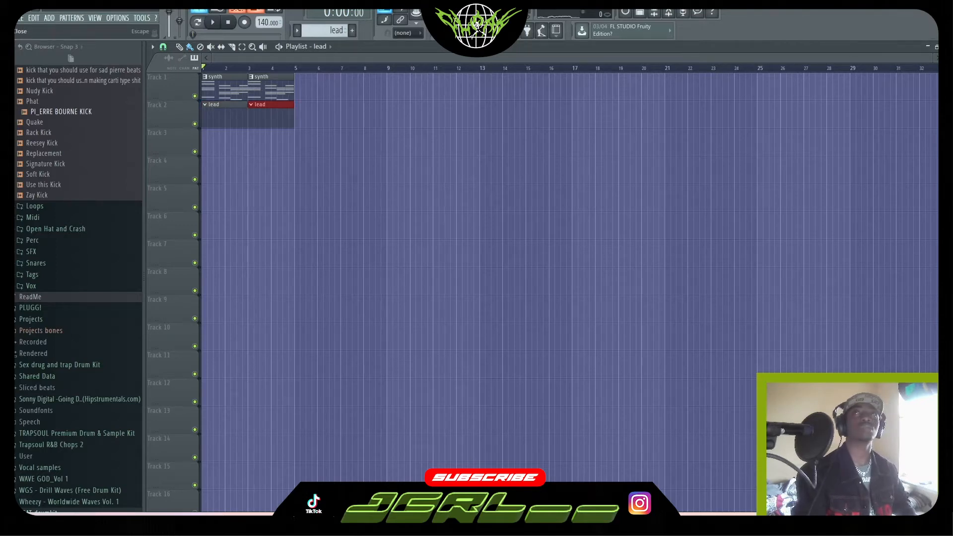
Open the cloned Serum #2 from the channel rack and route it to mixer track 6.
left_click(945, 46)
left_click(495, 99)
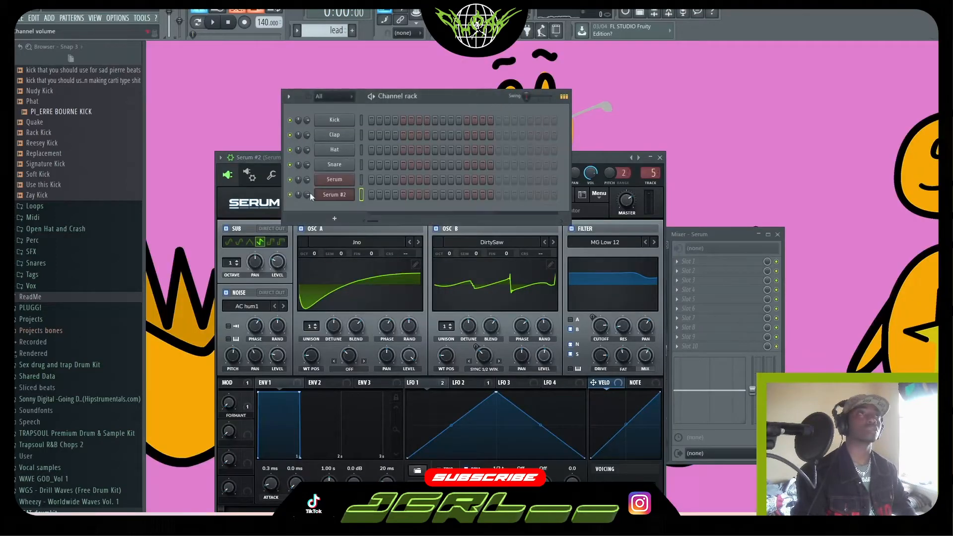
left_click(338, 196)
left_click(335, 195)
left_click(427, 96)
left_click(333, 181)
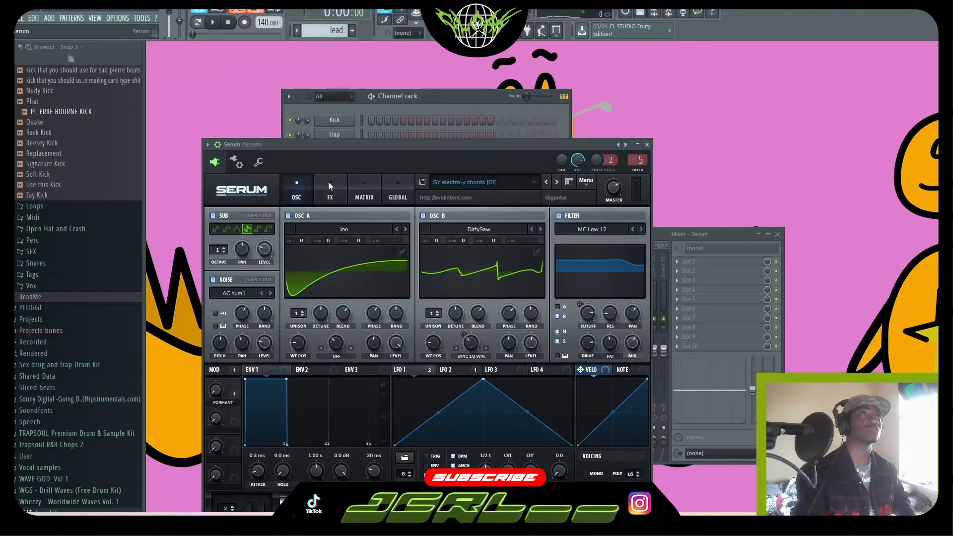
left_click(501, 91)
left_click(334, 196)
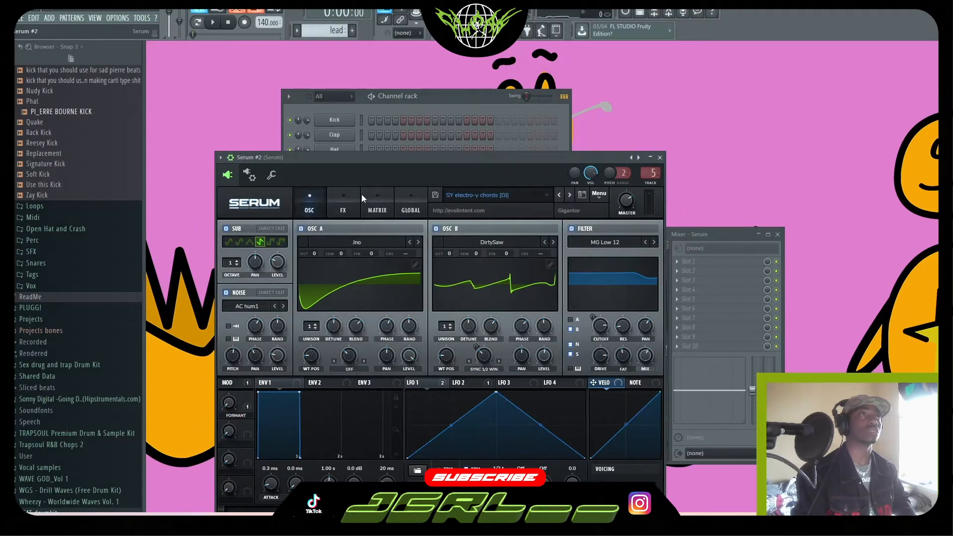
double_click(646, 174)
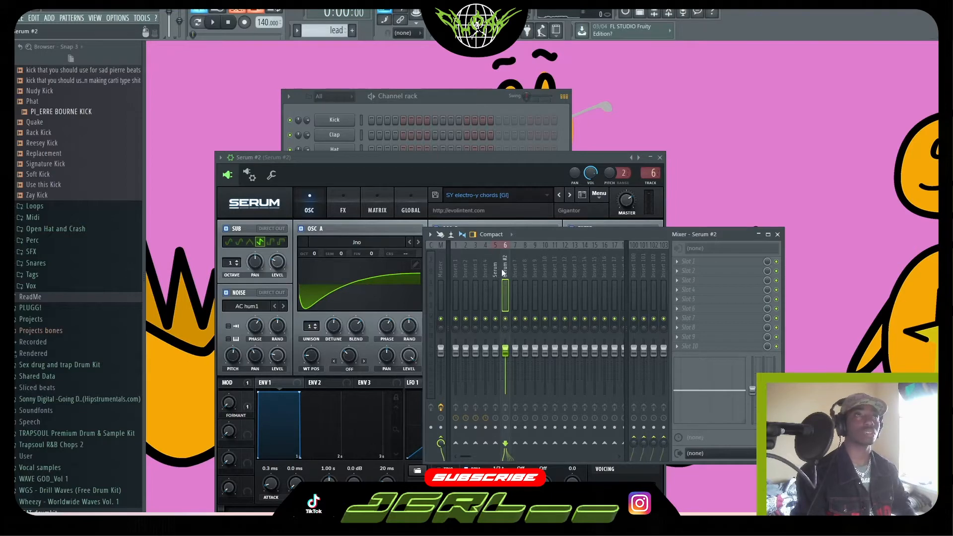
Place a four-step G#4, a two-step F4 at step 7 and a two-step C5 at step 13 in Serum #2's lead pattern.
right_click(350, 194)
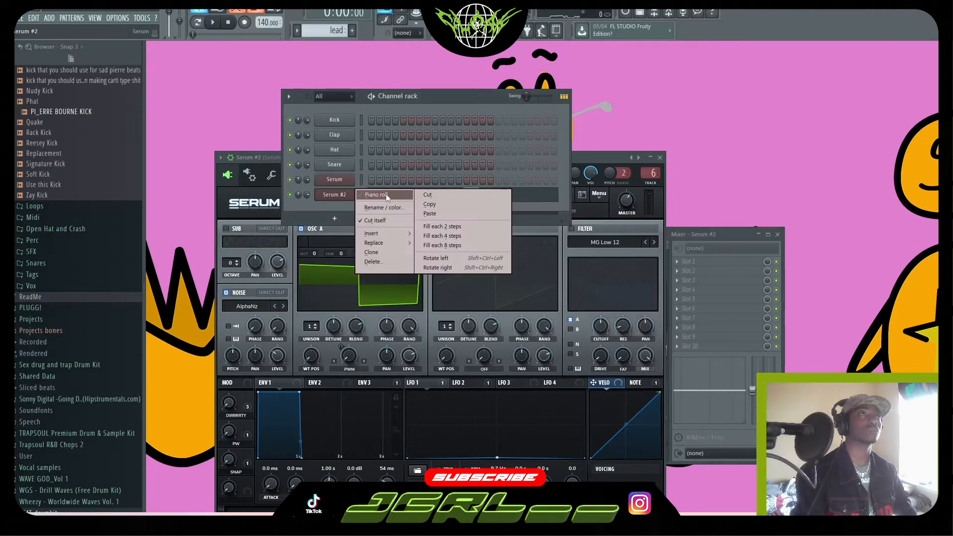
left_click(368, 195)
key("space")
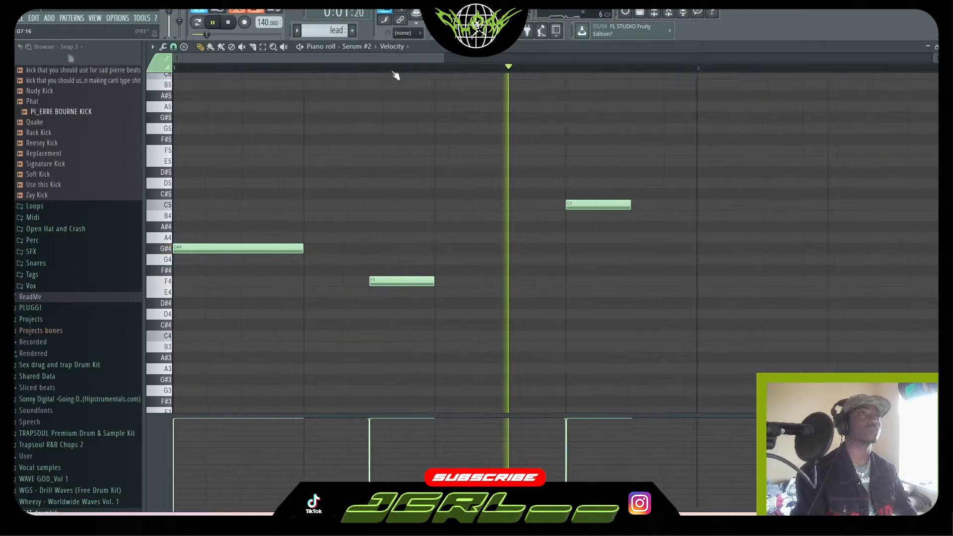
Extend the lead's C5 note to the end of bar 1 and play the melody.
scroll(442, 211, "down", 1)
key("space")
scroll(449, 70, "down", 1)
key("space")
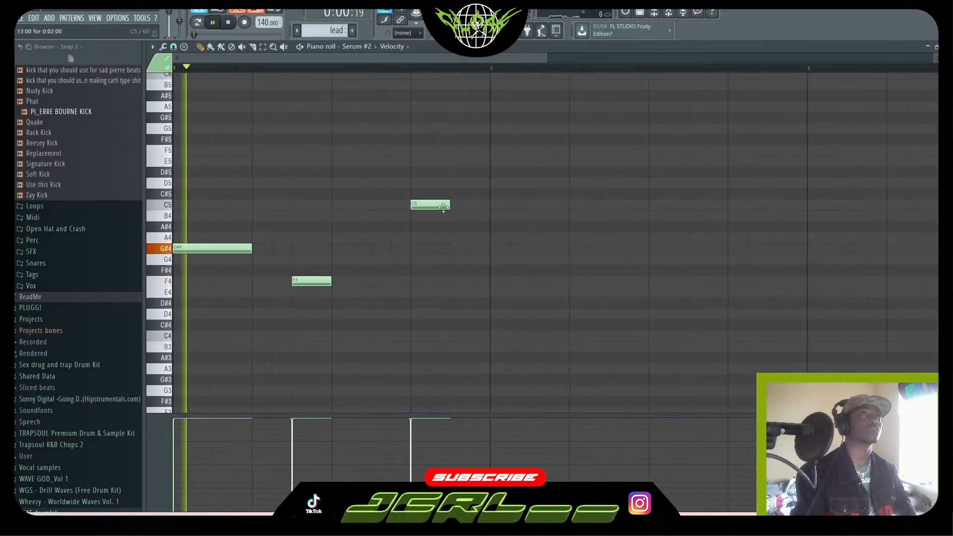
left_click_drag(450, 205, 492, 204)
key("space")
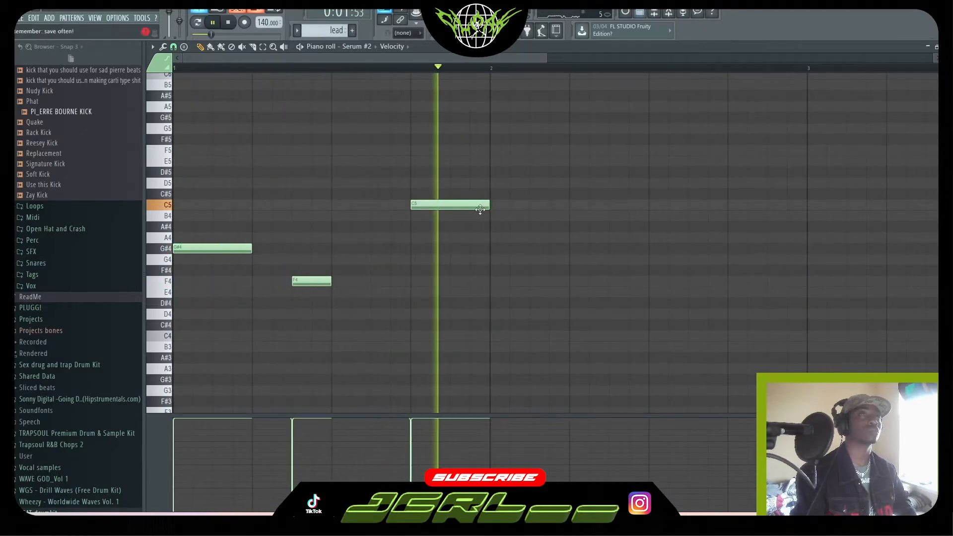
Transpose all three lead notes up one octave, keeping their lengths, and clear the selection.
key("ctrl+a")
key("ctrl+Up")
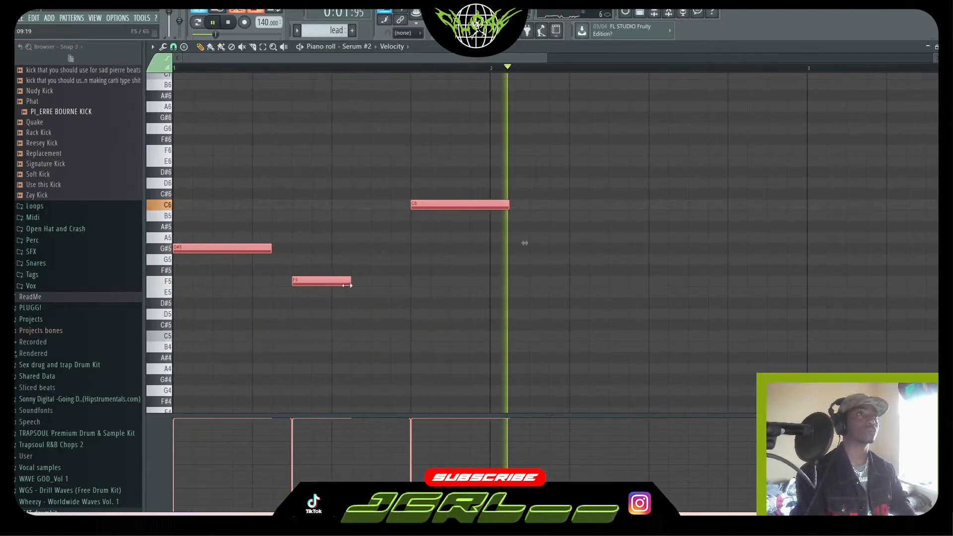
left_click(361, 284)
right_click(396, 284)
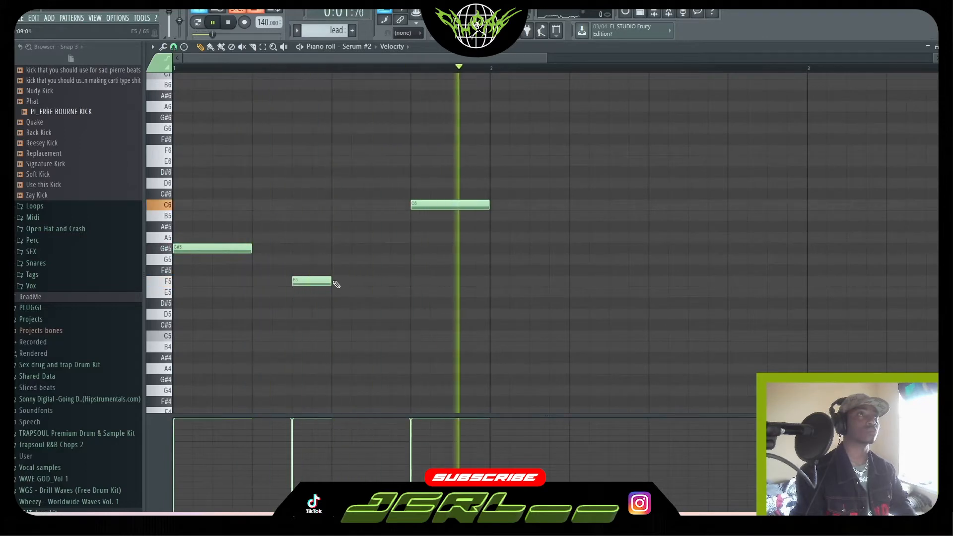
Extend the lead's F5 note to three steps and its G#5 note to six steps, up to the F5's start.
left_click_drag(331, 280, 360, 285)
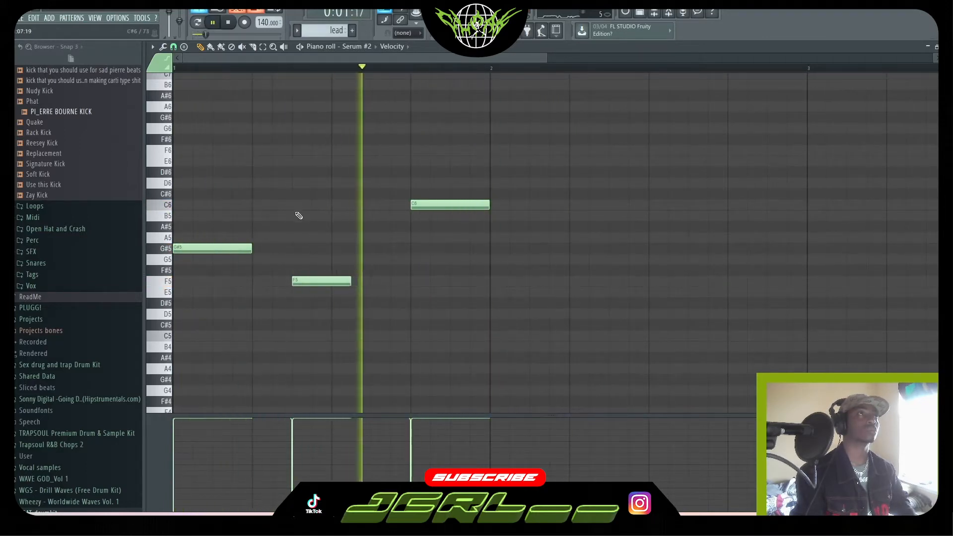
left_click_drag(252, 248, 290, 249)
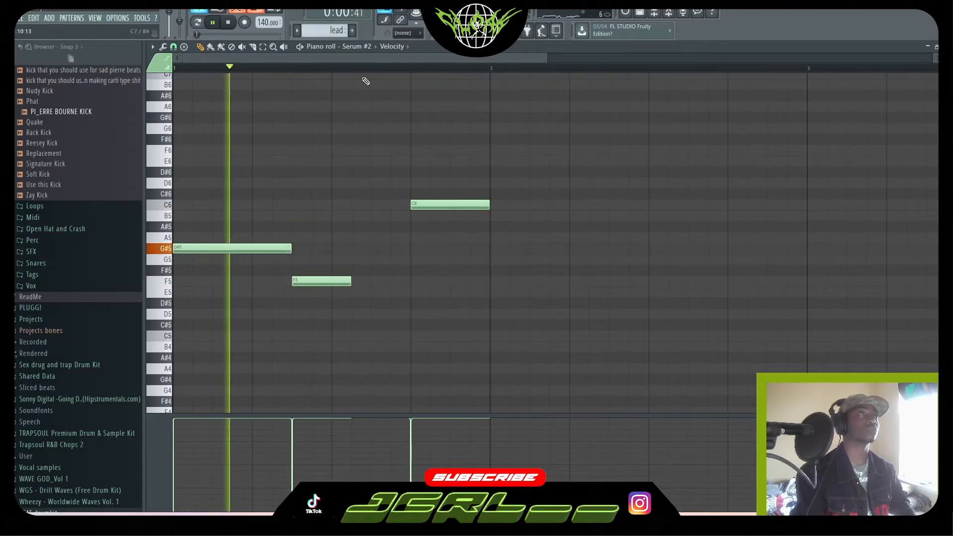
Place a four-step A#5 at step 3 of bar 2 in the lead pattern and play the melody.
scroll(395, 176, "down", 2)
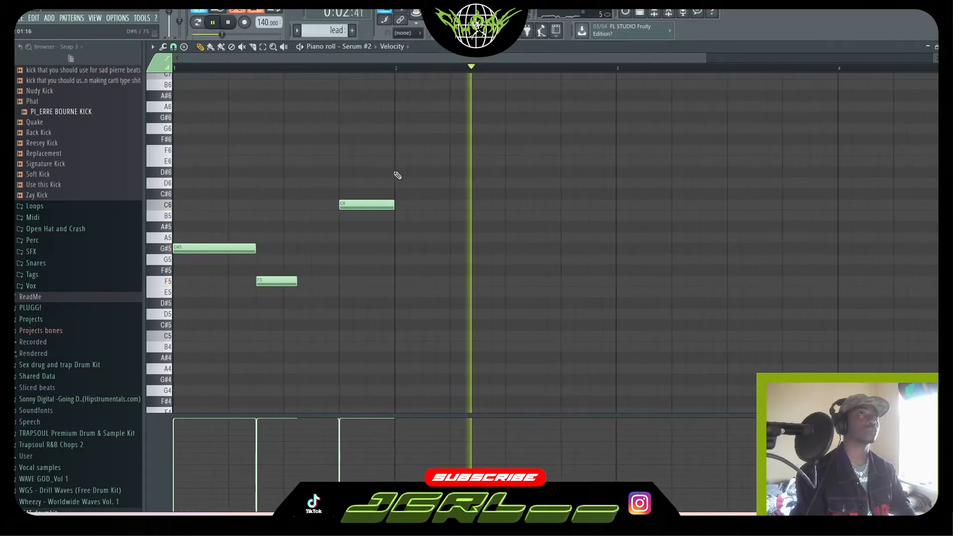
key("space")
left_click(394, 224)
key("space")
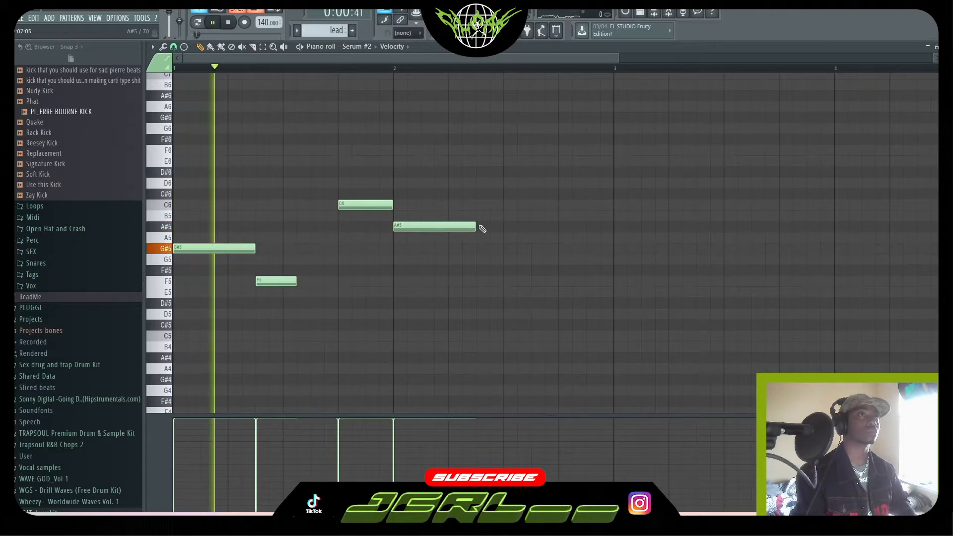
mouse_move(452, 225)
left_mouse_down()
mouse_move(480, 226)
mouse_move(456, 227)
left_mouse_up()
key("space")
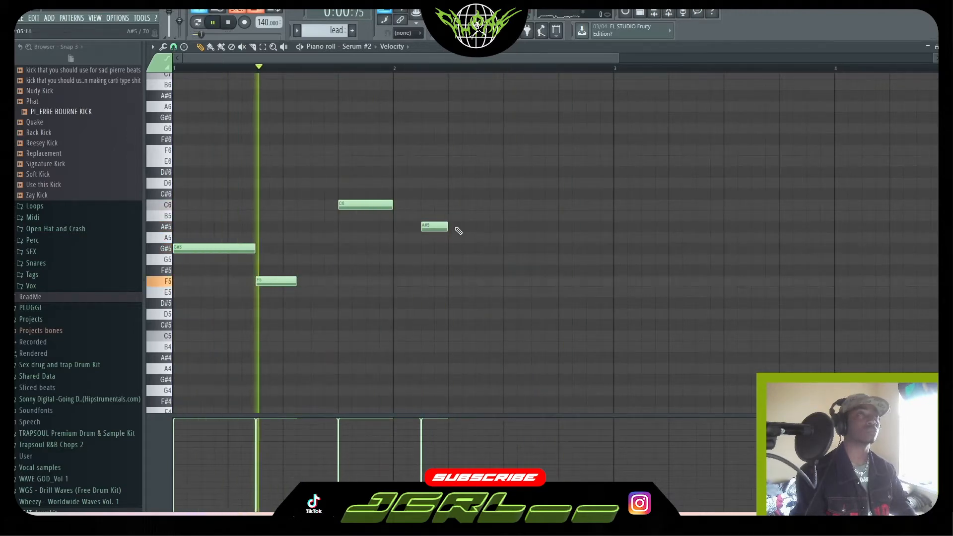
key("space")
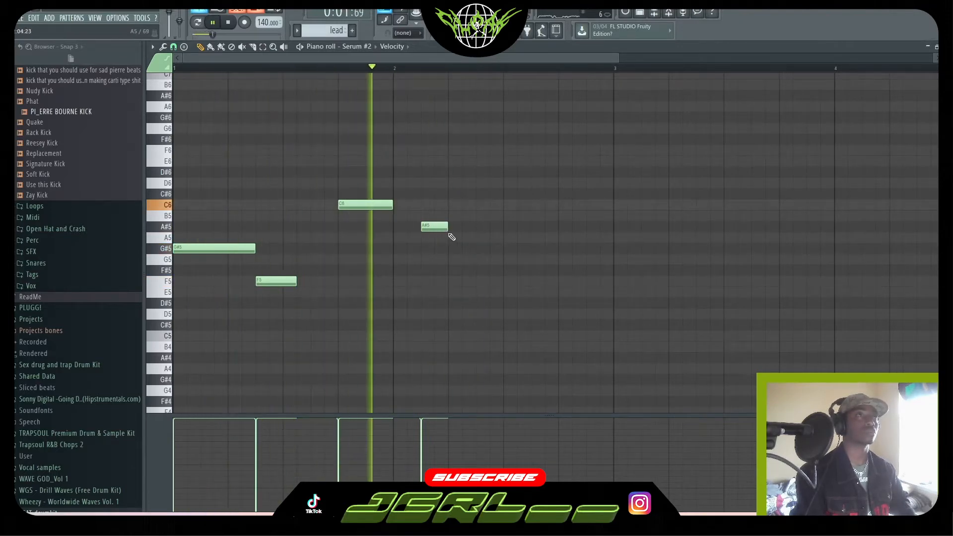
left_click_drag(448, 227, 477, 228)
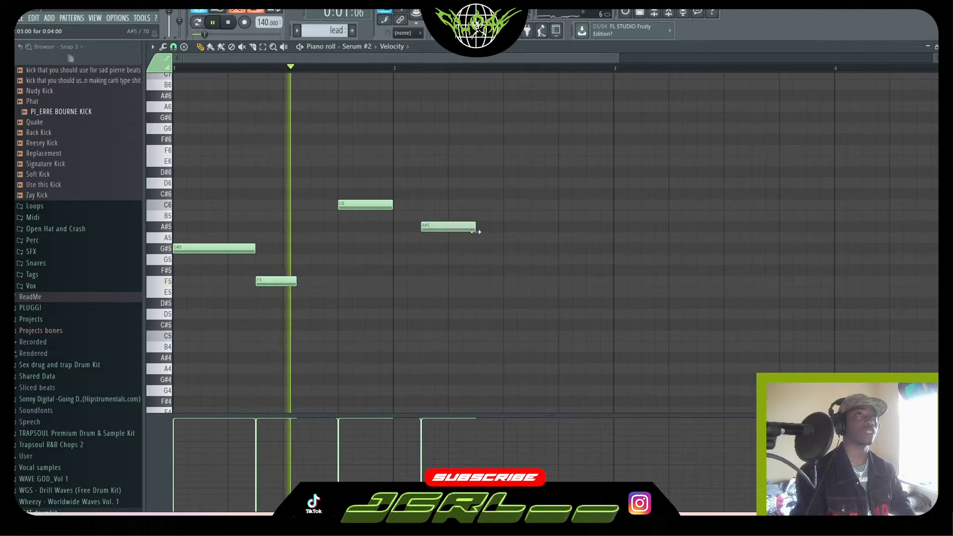
Place a four-step F5 at step 9 of bar 2 and extend the C6 note to the start of the A#5.
left_click(495, 260)
key("space")
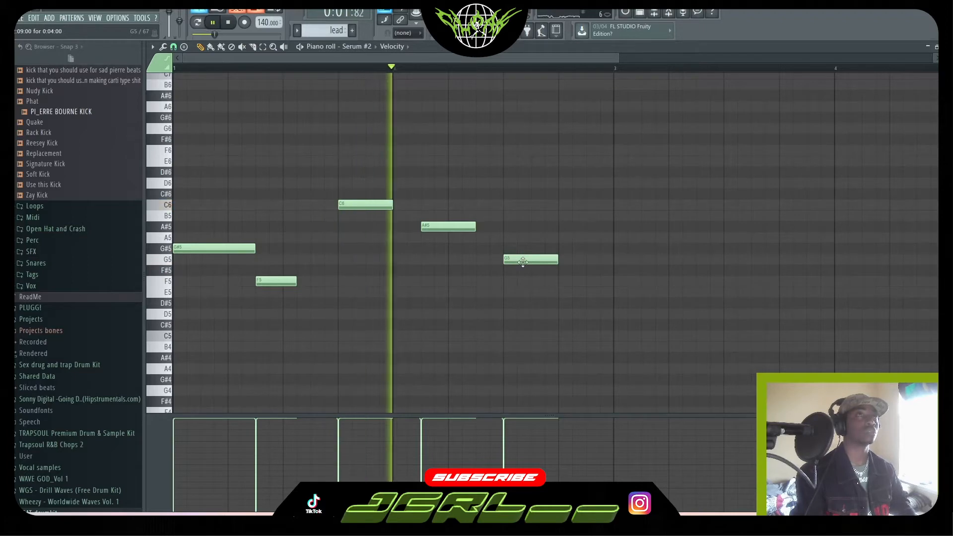
left_click_drag(523, 261, 525, 270)
key("space")
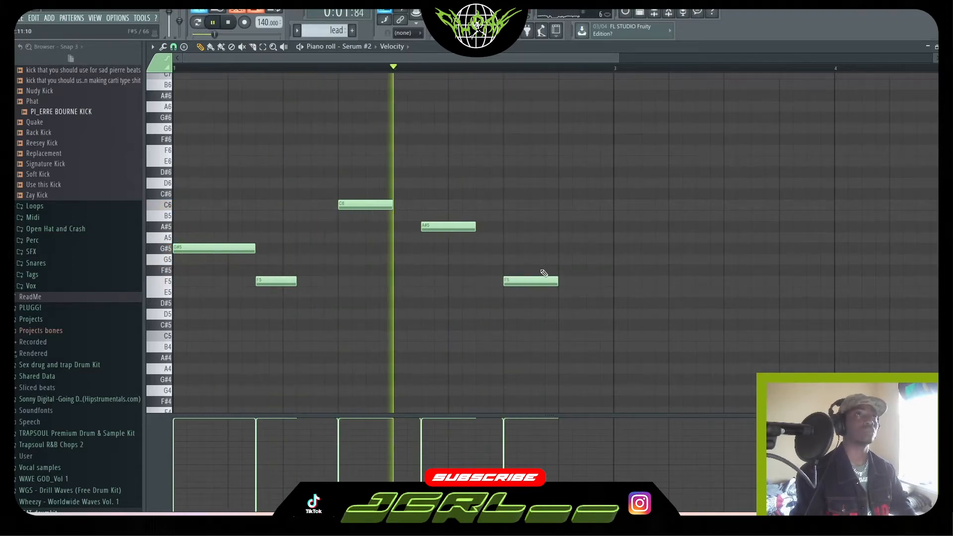
left_click_drag(392, 206, 418, 209)
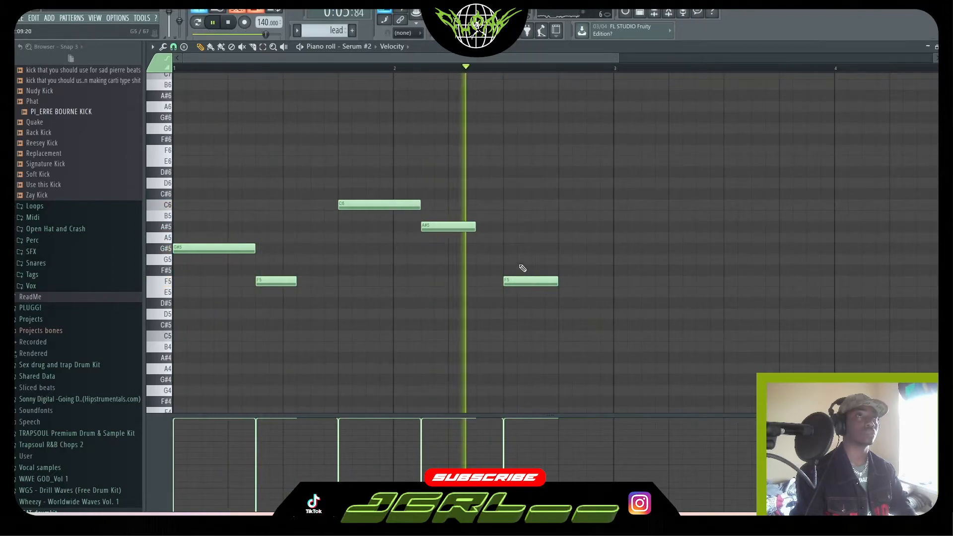
Reopen Serum #2's piano roll and duplicate all five lead notes directly after the originals.
key("F7")
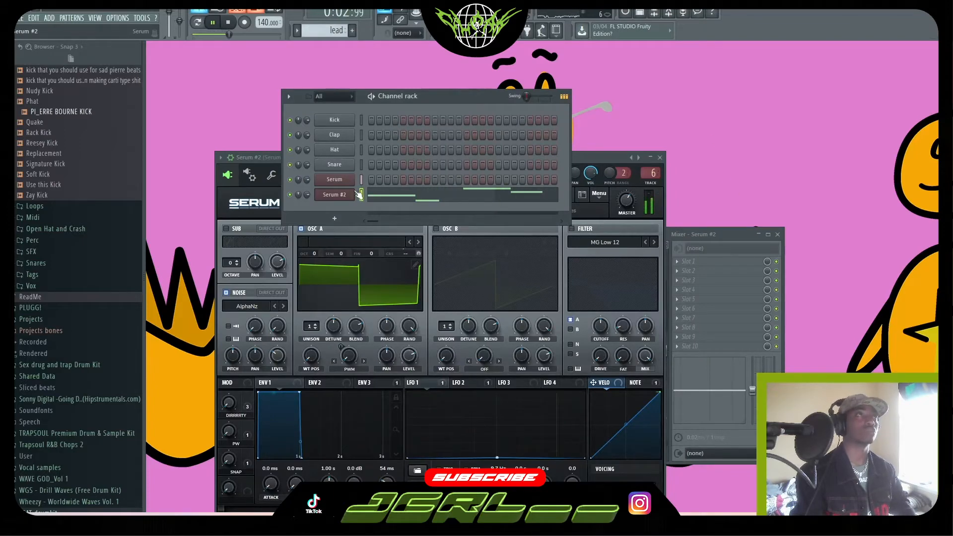
right_click(338, 197)
left_click(374, 194)
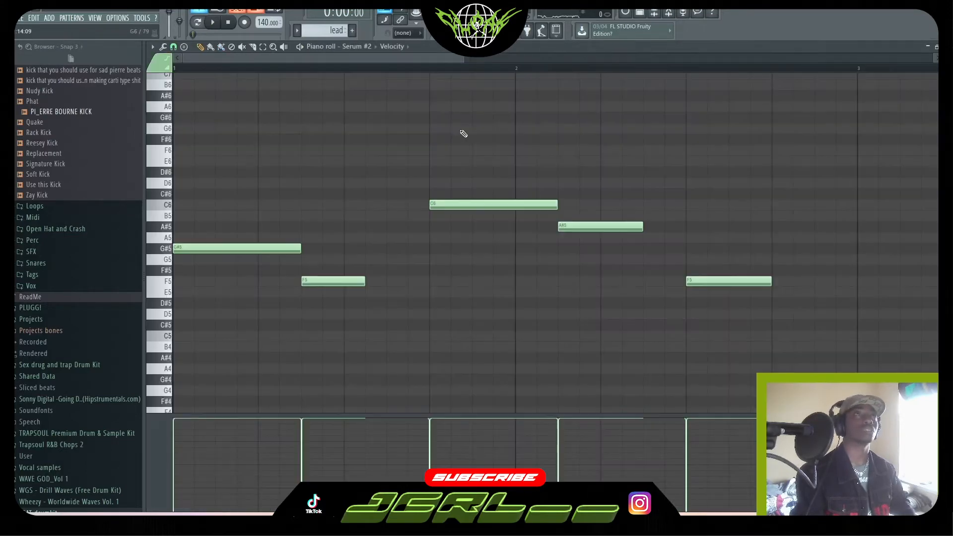
left_click_drag(747, 155, 174, 308)
key("ctrl+b")
left_click_drag(447, 59, 591, 60)
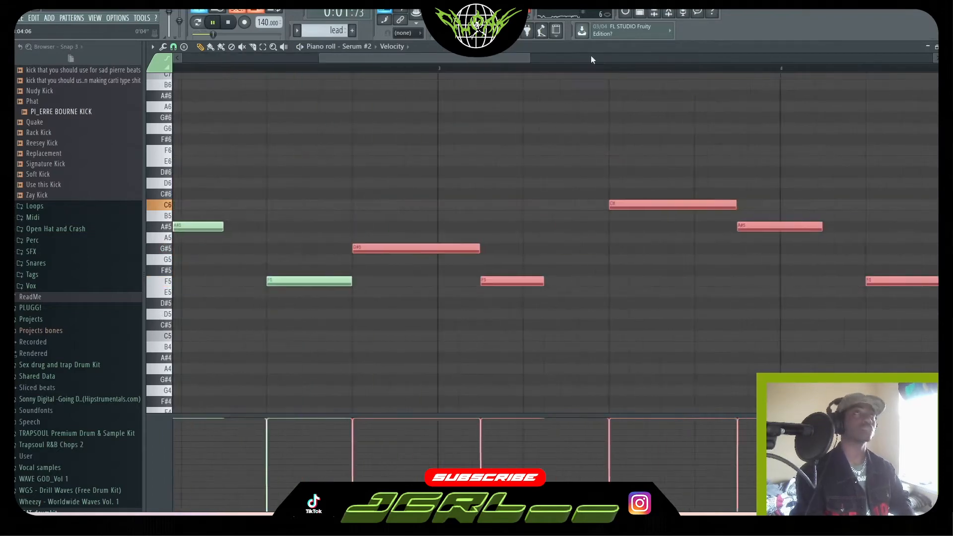
left_click(417, 59)
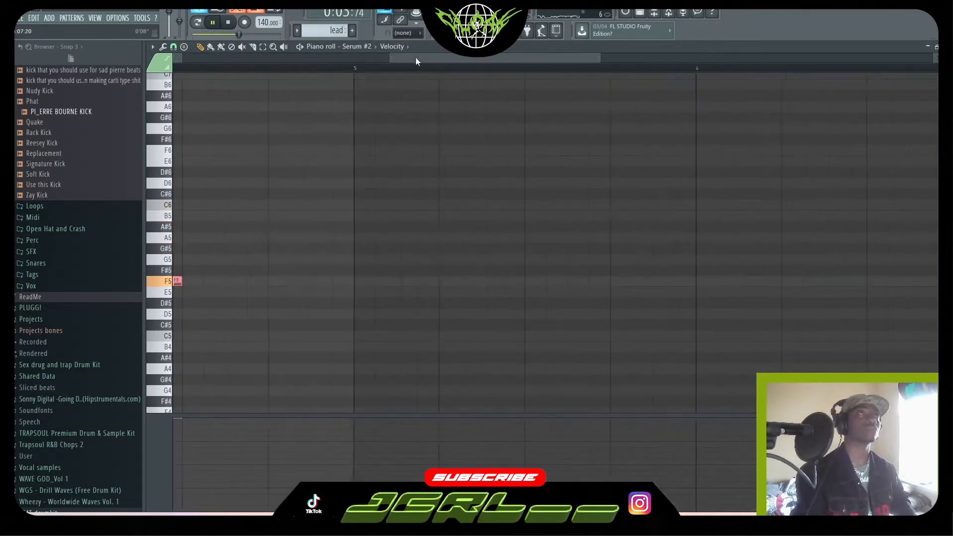
key("space")
scroll(291, 71, "down", 5)
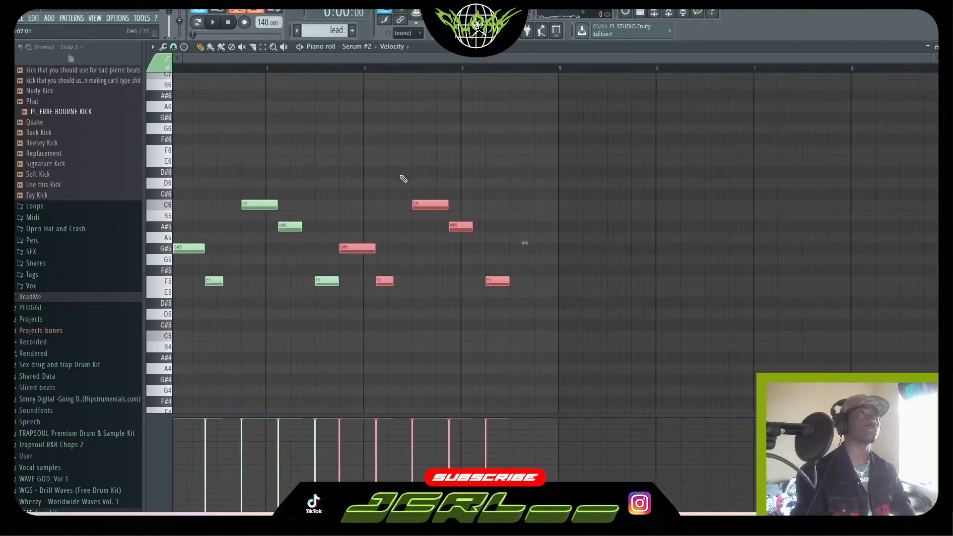
Move the duplicated lead notes so they start at bar 3, and clear the selection.
left_click_drag(362, 250, 386, 250)
key("space")
left_click(397, 198)
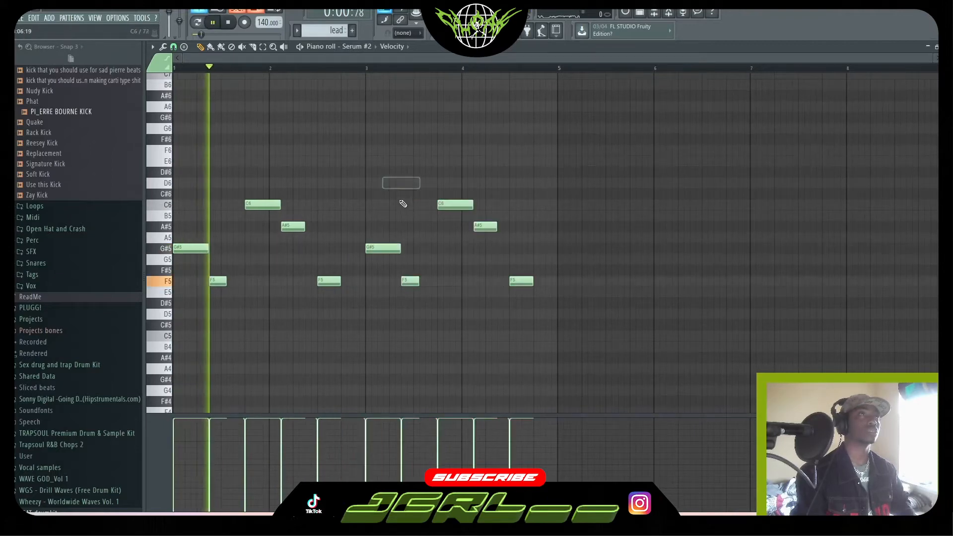
Place a two-step F6 at step 13 of bar 4 as the lead's closing note and play the melody.
scroll(366, 76, "up", 2)
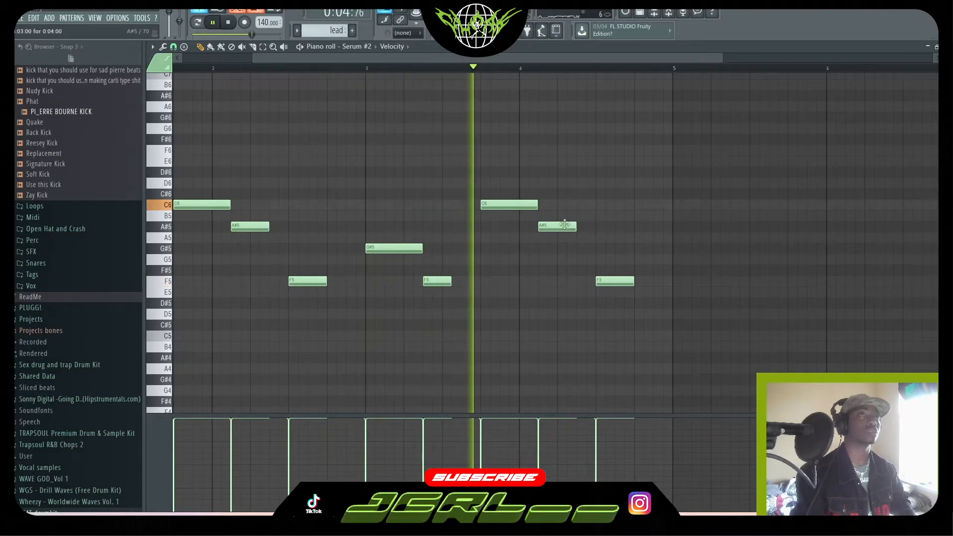
left_click(637, 191)
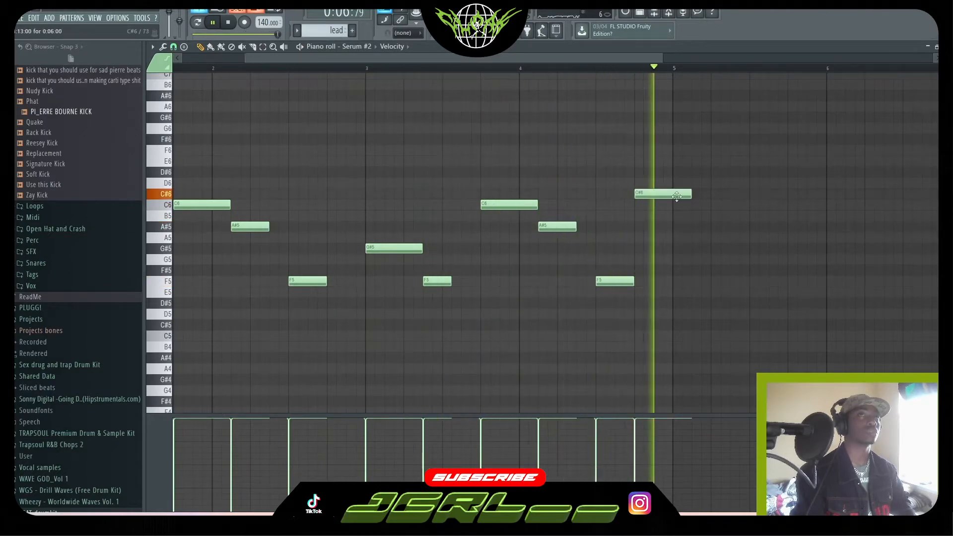
key("space")
left_click_drag(659, 194, 658, 182)
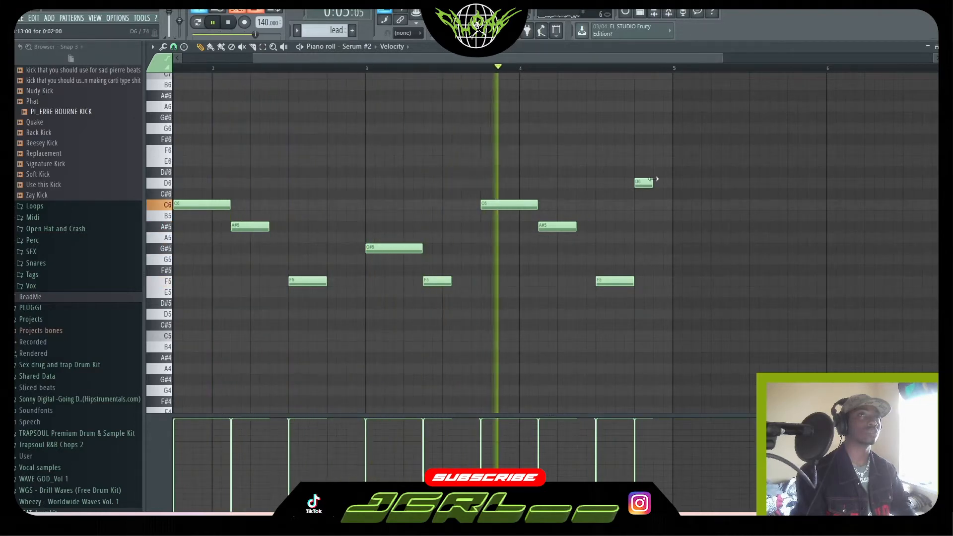
key("space")
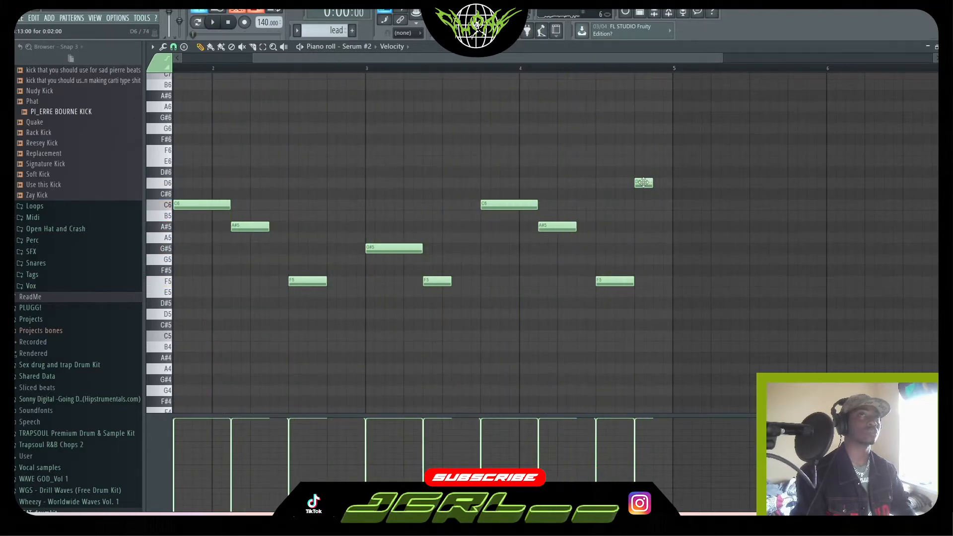
left_click_drag(643, 172, 643, 150)
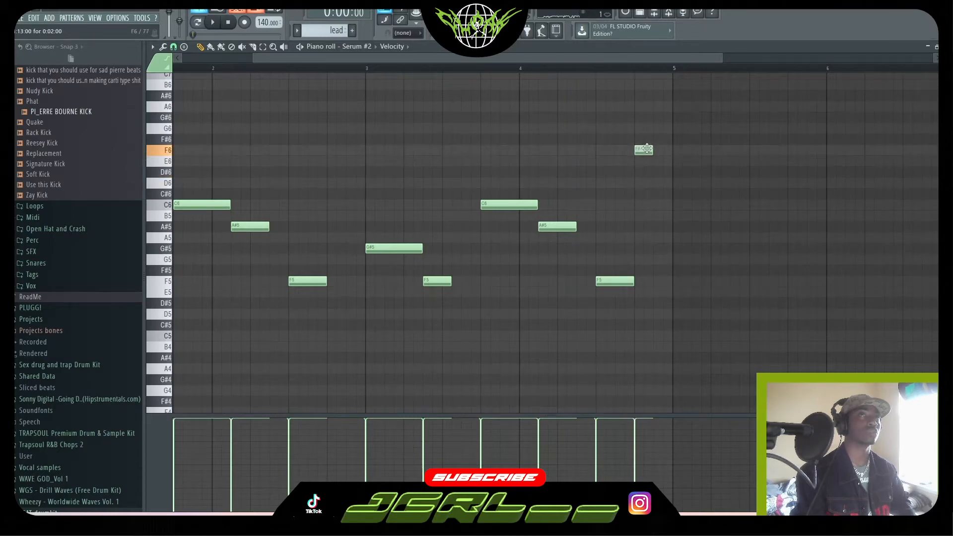
key("space")
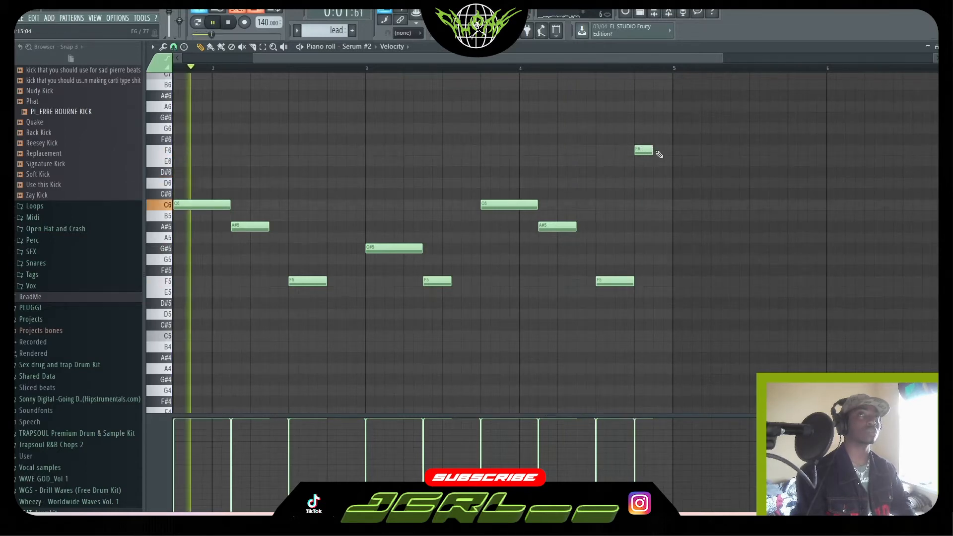
Lengthen the lead's closing F6 note to the end of bar 4.
left_click(660, 151)
left_click_drag(671, 150, 667, 151)
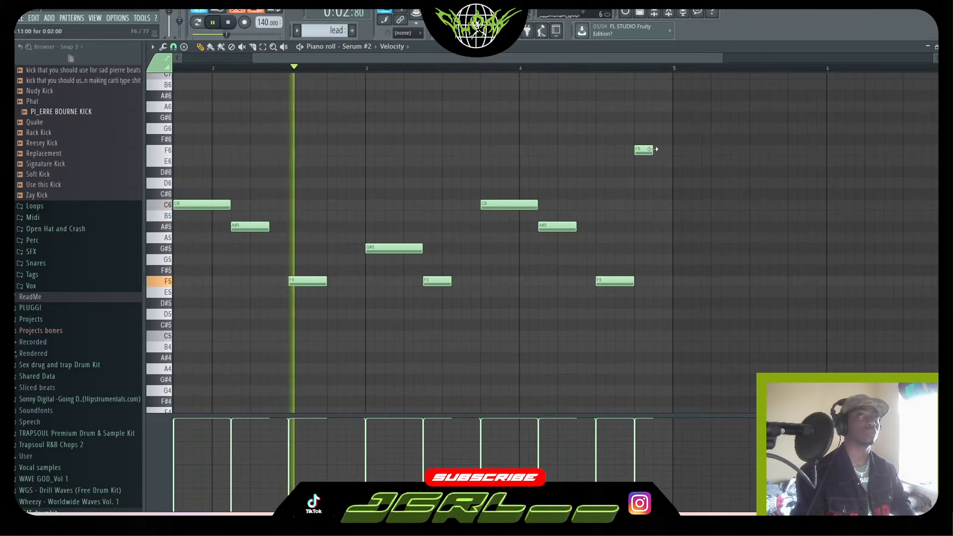
left_click_drag(662, 150, 668, 155)
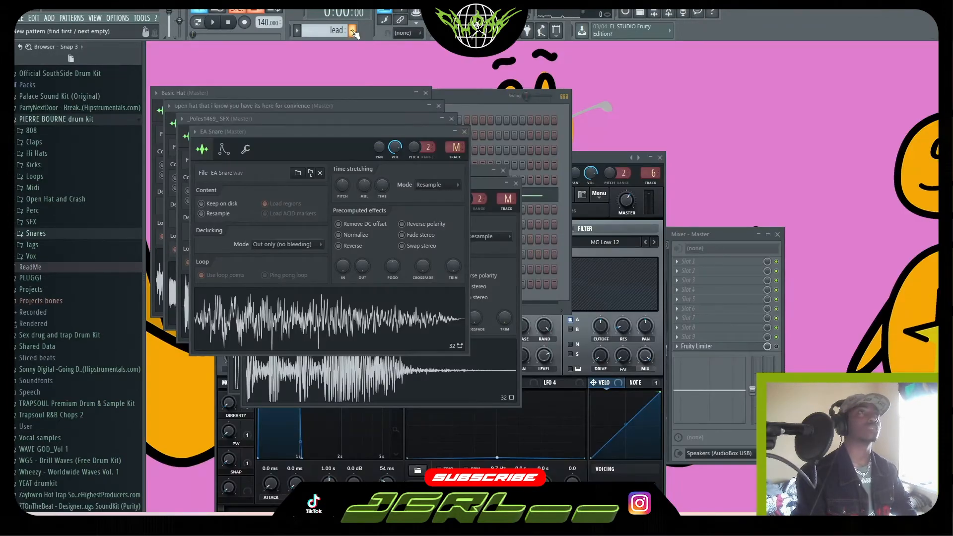
Create a pattern named clap and stretch its playlist clip on Track 3 to about the end of the lead clip.
left_click(352, 31)
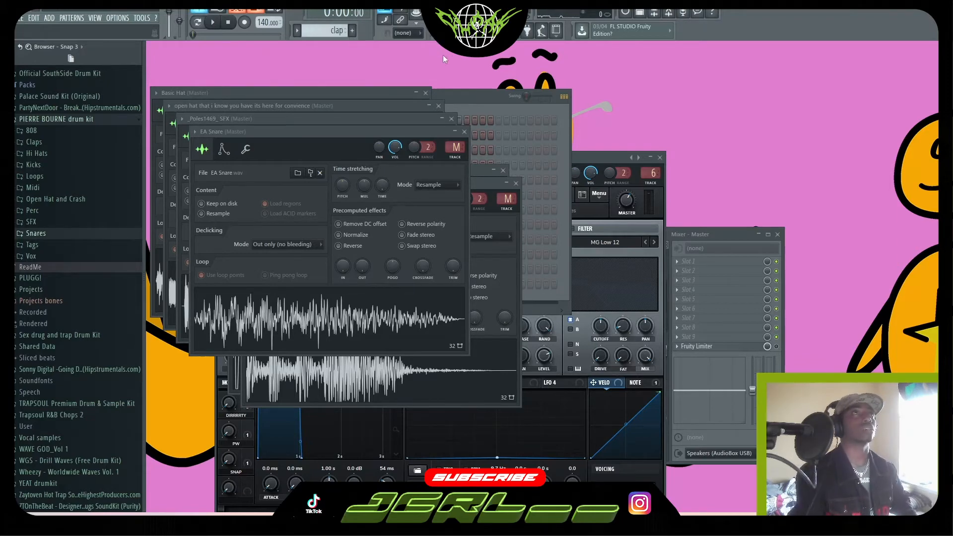
key("F5")
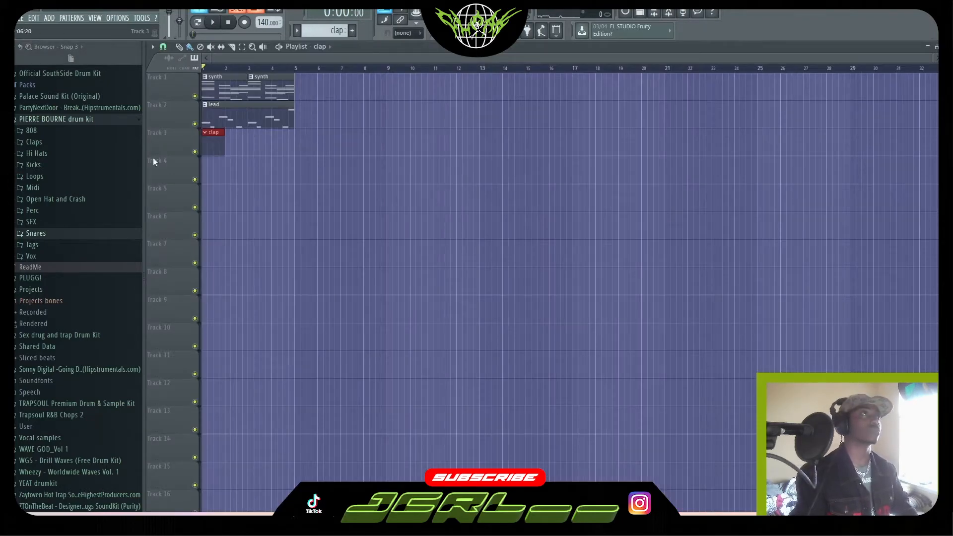
left_click_drag(223, 140, 282, 148)
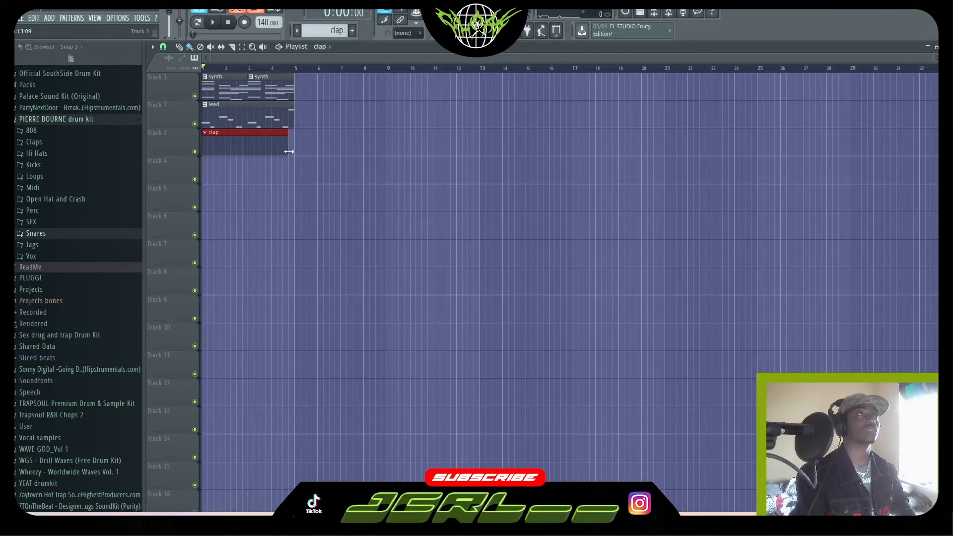
key("F5")
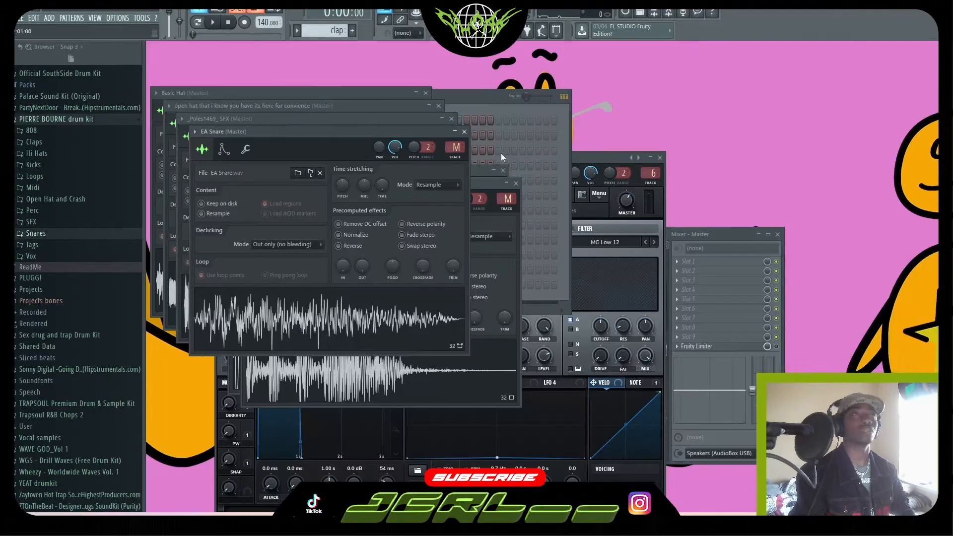
Place a four-step C5 at step 9 of each of bars 1 to 4 in the Clap 05 piano roll.
key("F6")
right_click(345, 229)
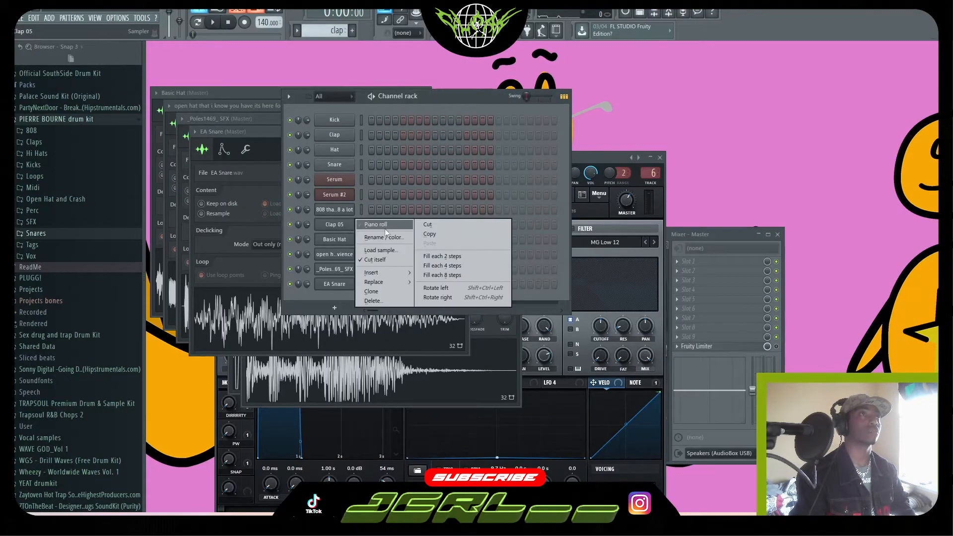
left_click(385, 227)
key("space")
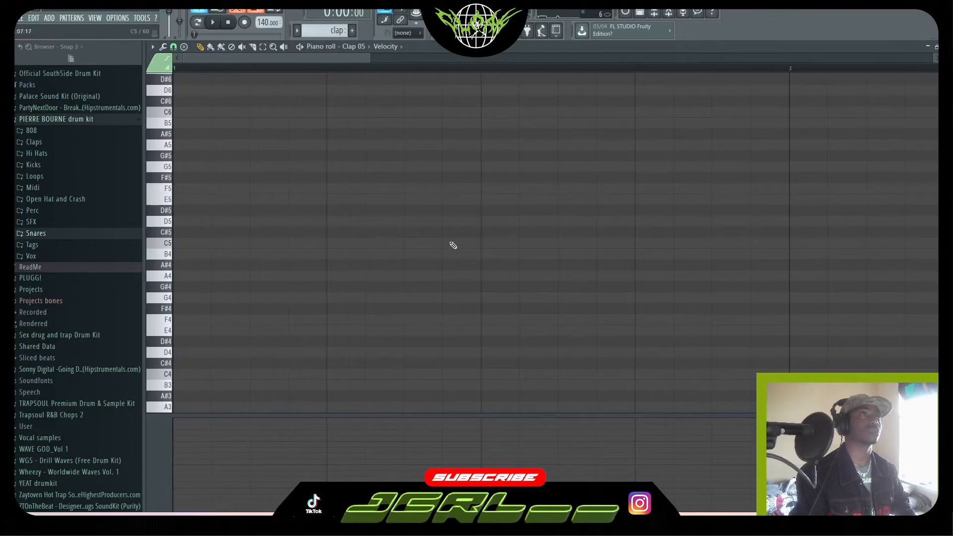
left_click(497, 244)
scroll(461, 164, "down", 3)
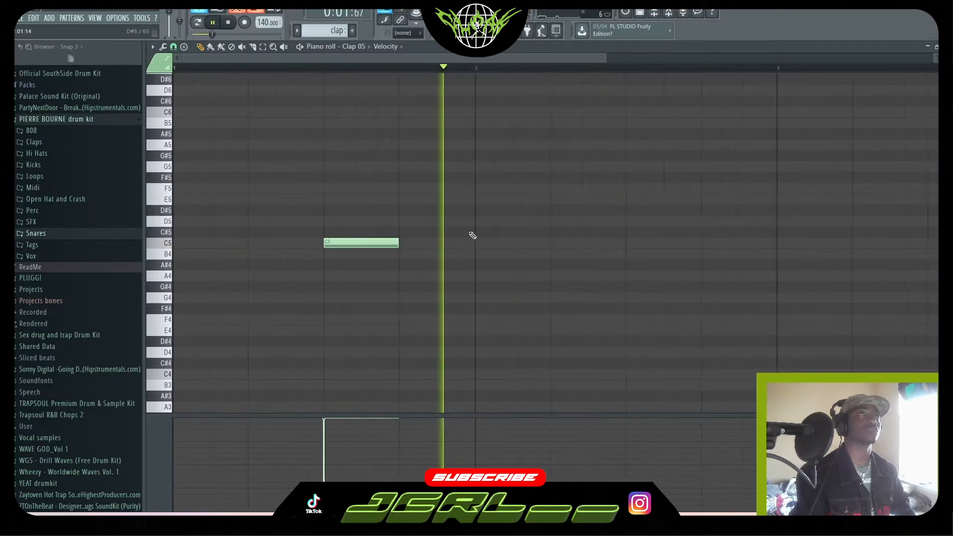
left_click(596, 243)
scroll(517, 78, "down", 3)
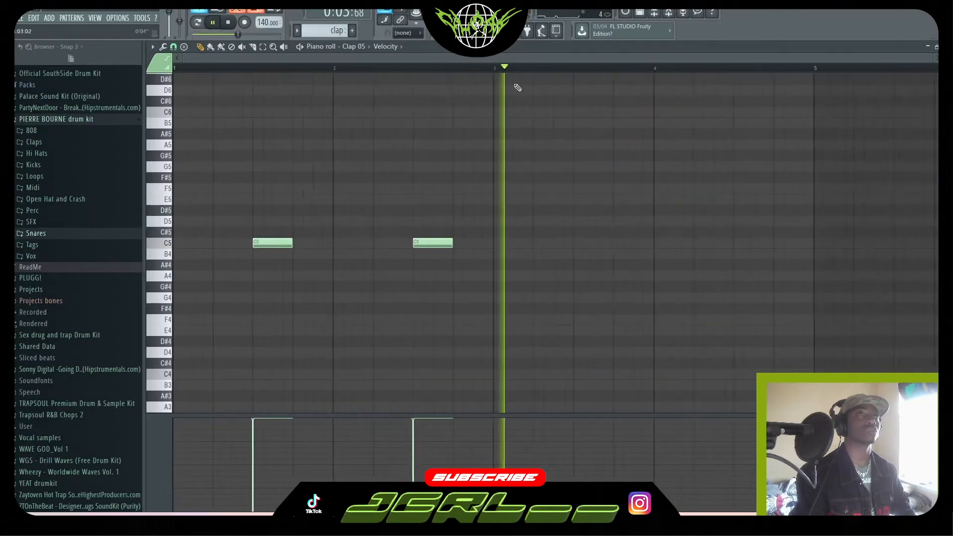
left_click(509, 243)
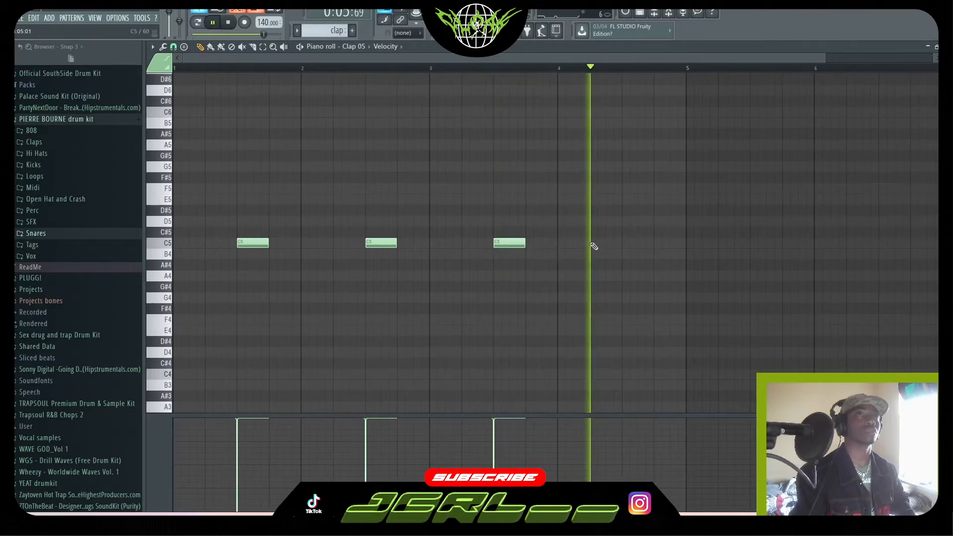
left_click(626, 243)
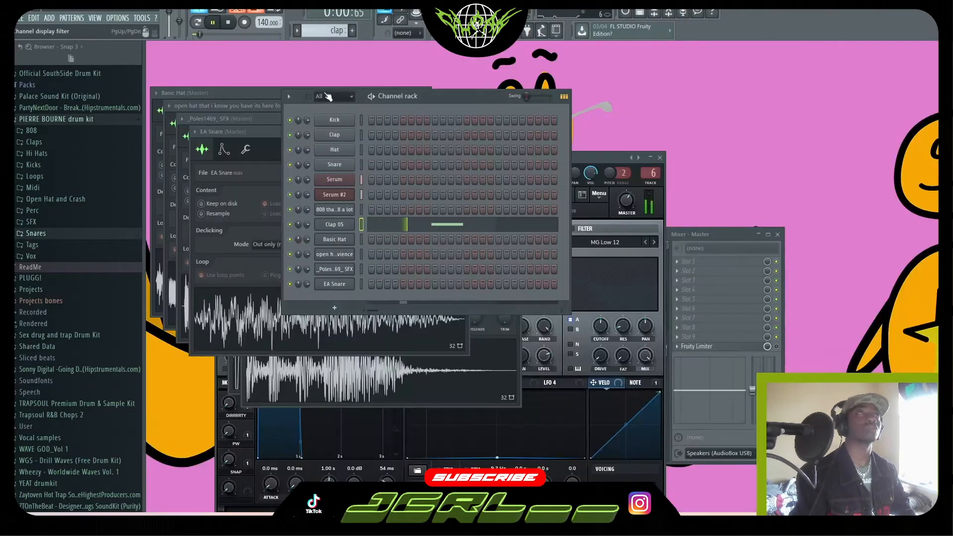
Route the Clap 05 channel to free mixer track 7, raise its silence trimming threshold and close its settings.
left_click(328, 228)
left_click(328, 229)
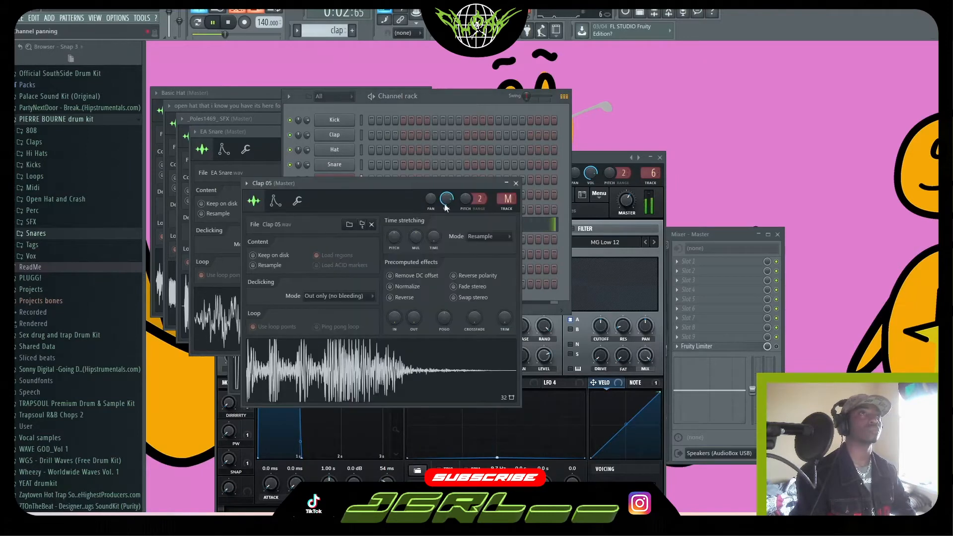
key("space")
key("ctrl+l")
left_click(260, 313)
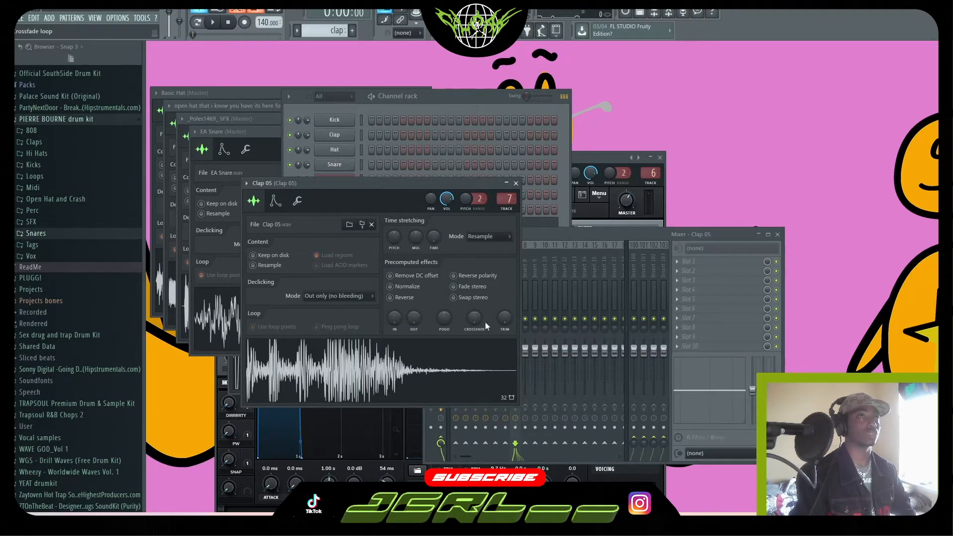
left_click_drag(504, 317, 504, 305)
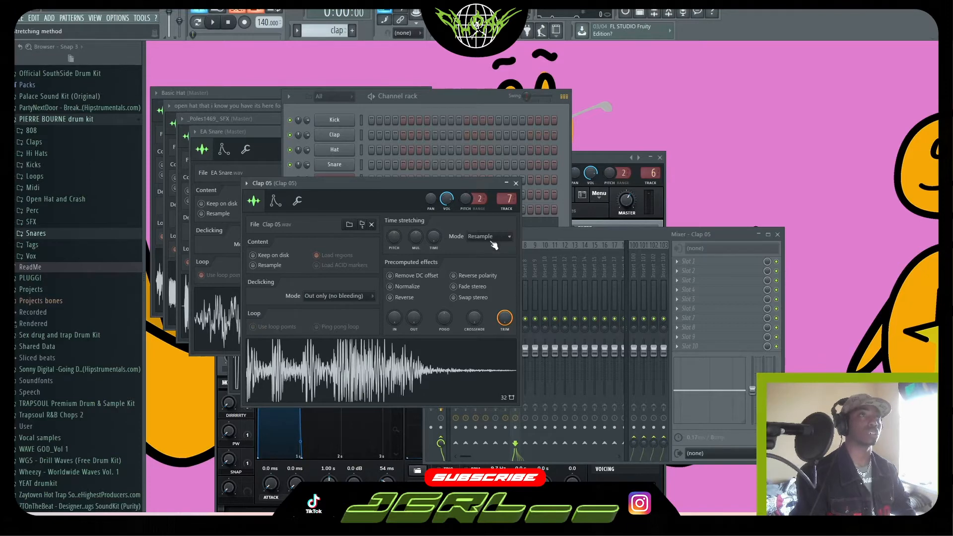
left_click(275, 201)
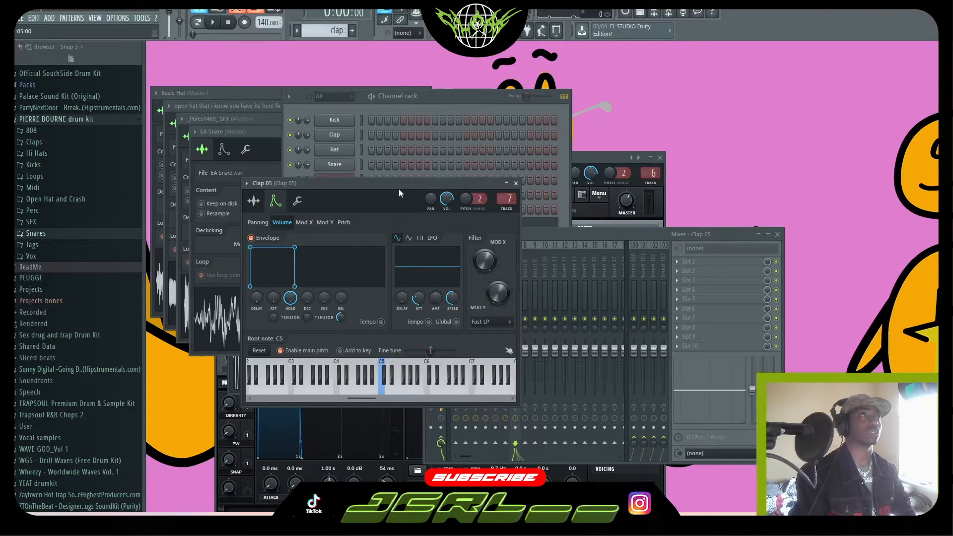
left_click(516, 184)
left_click(452, 100)
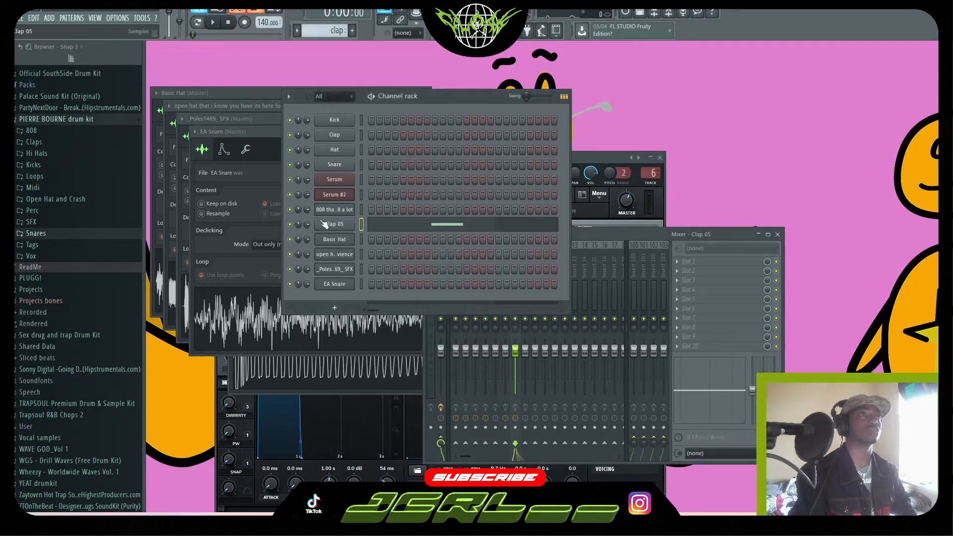
Route the Basic Hat channel to mixer track 8 and raise its silence trimming threshold slightly.
left_click(332, 243)
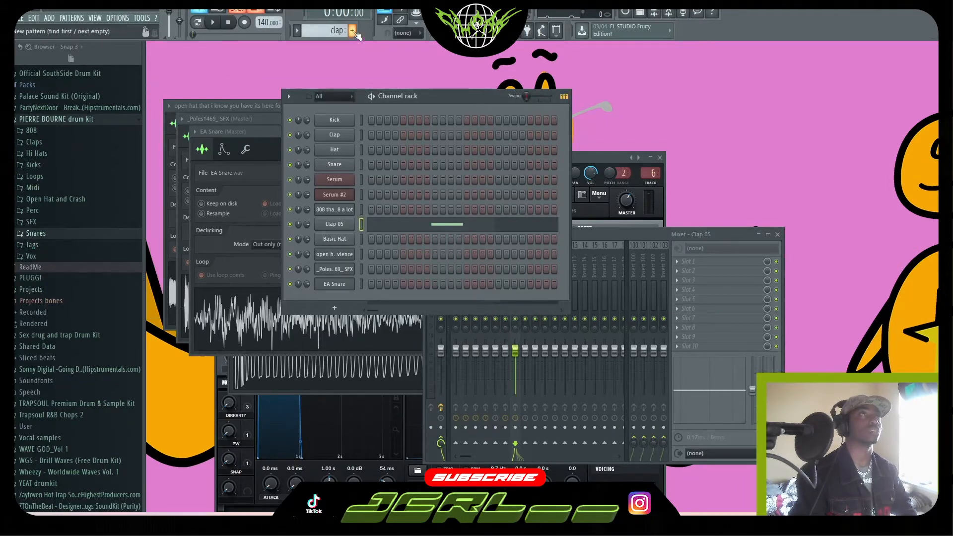
left_click(334, 238)
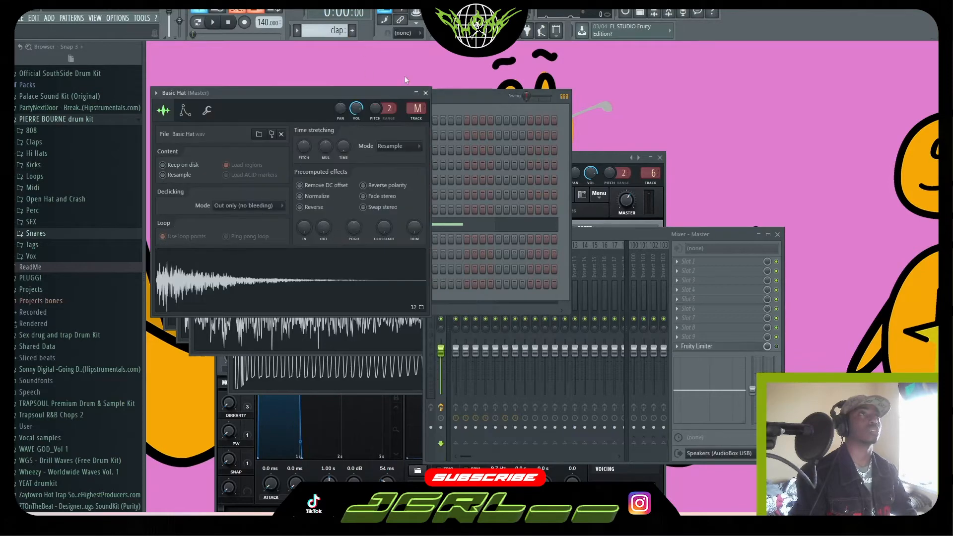
left_click(415, 119)
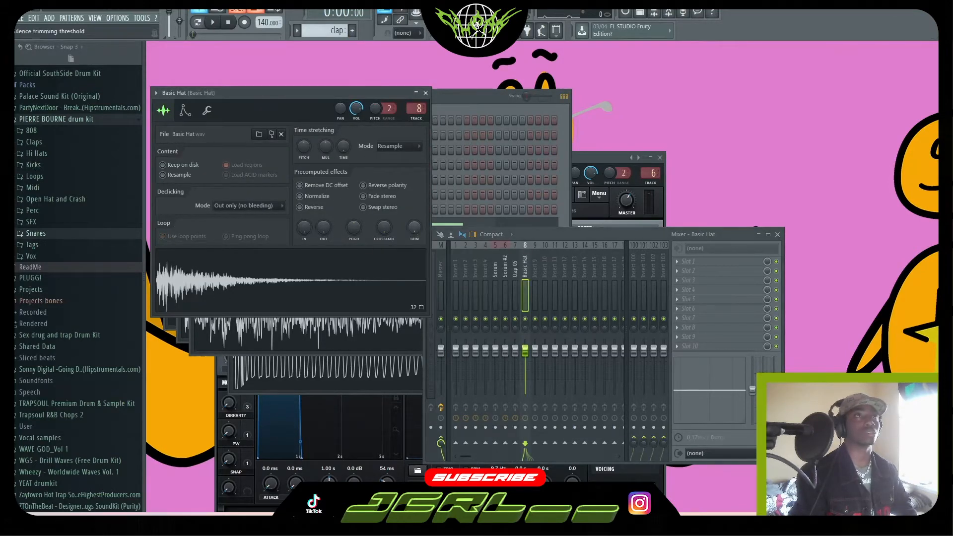
left_click_drag(414, 228, 414, 221)
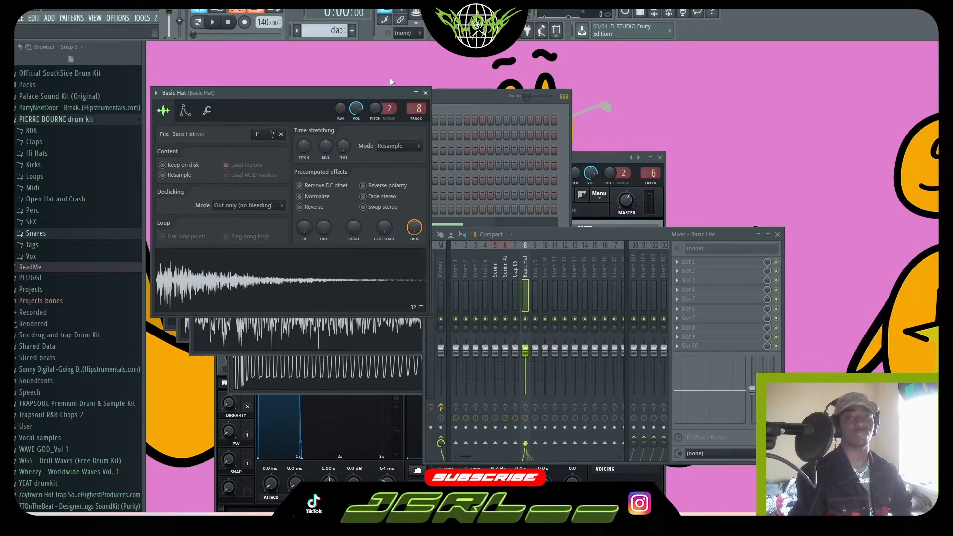
Create a new empty pattern named hihat.
left_click(353, 31)
type("hiha")
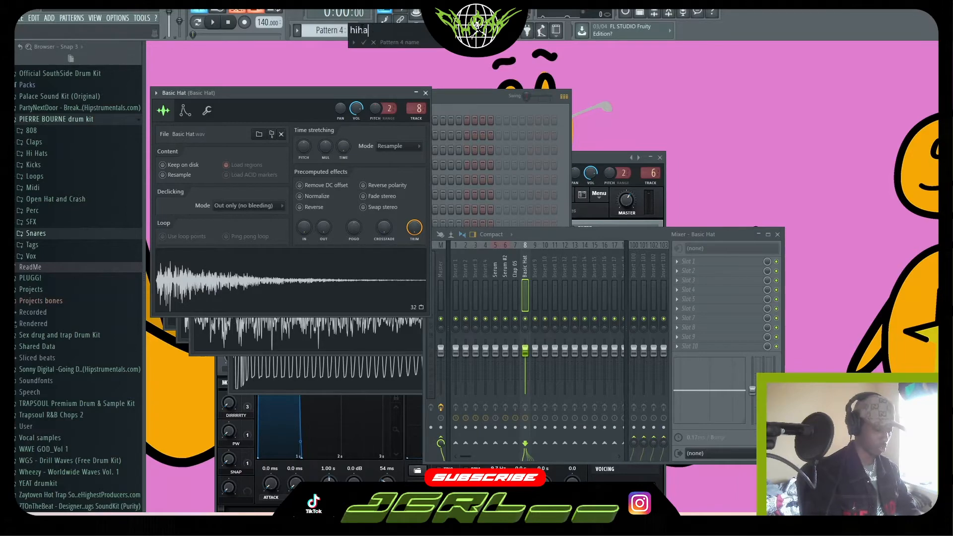
type("t")
key("Return")
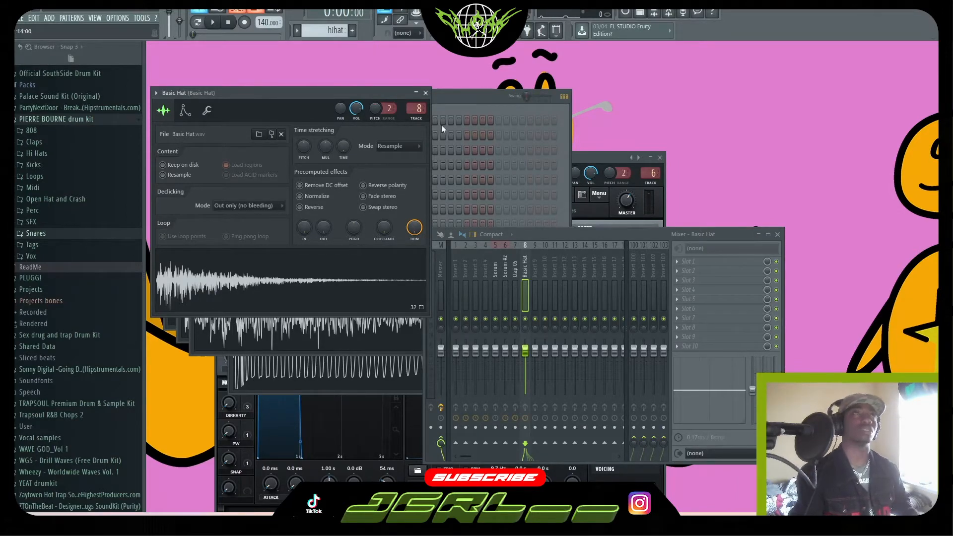
Place the hihat pattern at bar 1 of playlist Track 4, stretch the clip to two bars and duplicate it directly after.
left_click(480, 102)
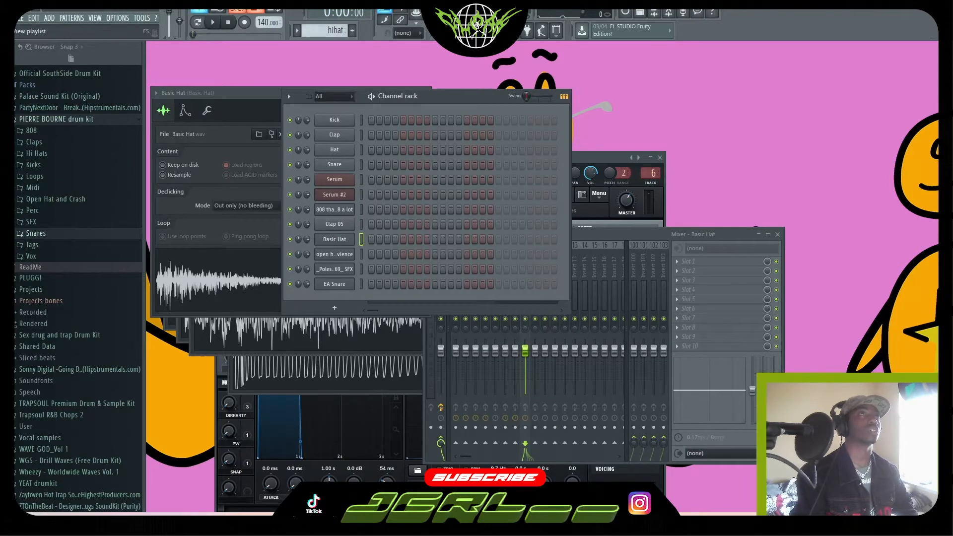
left_click(384, 10)
left_click(253, 199)
left_click_drag(253, 199, 205, 171)
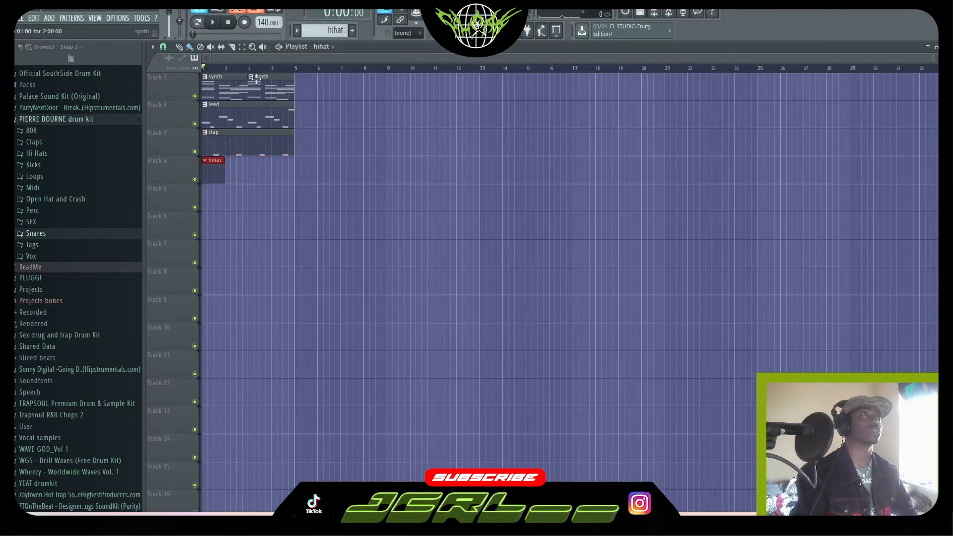
scroll(261, 171, "up", 4)
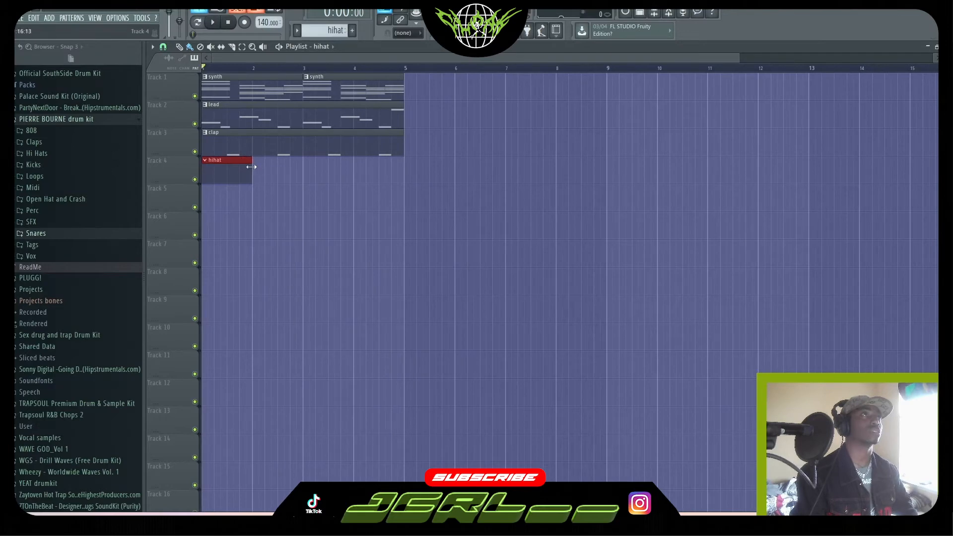
left_click_drag(251, 167, 303, 167)
key("ctrl+b")
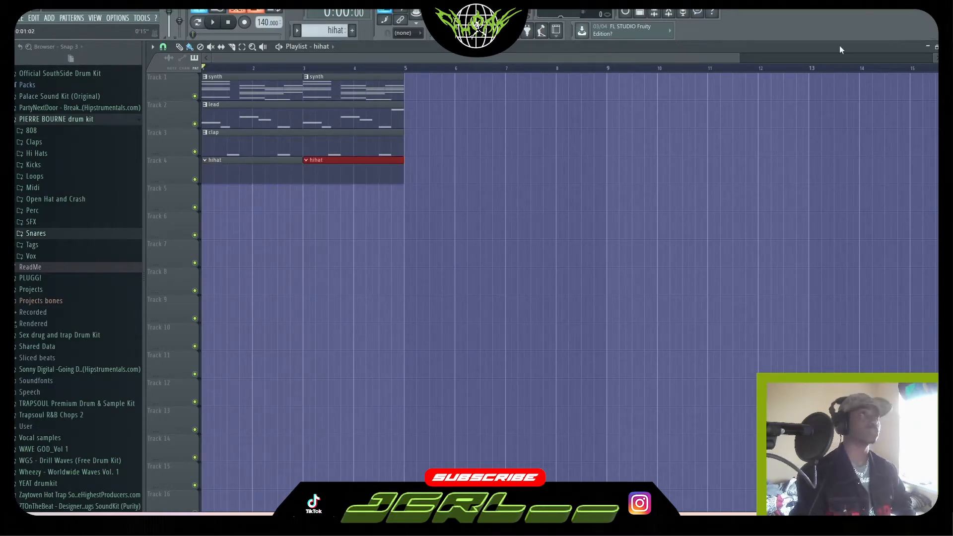
Place four back-to-back two-step C5 notes at steps 1, 3, 5 and 7 of bar 1 in the Basic Hat piano roll.
left_click(945, 46)
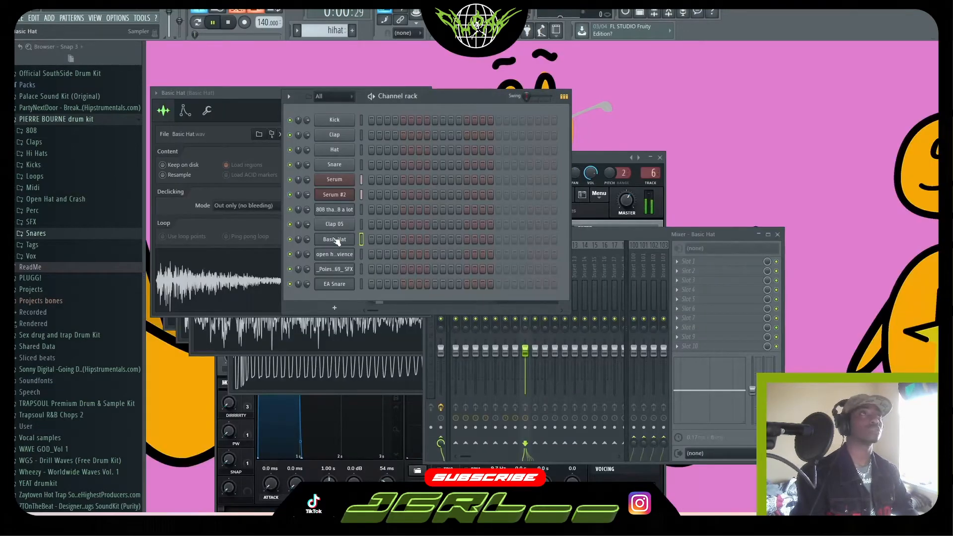
right_click(336, 241)
left_click(388, 236)
left_click(270, 241)
key("space")
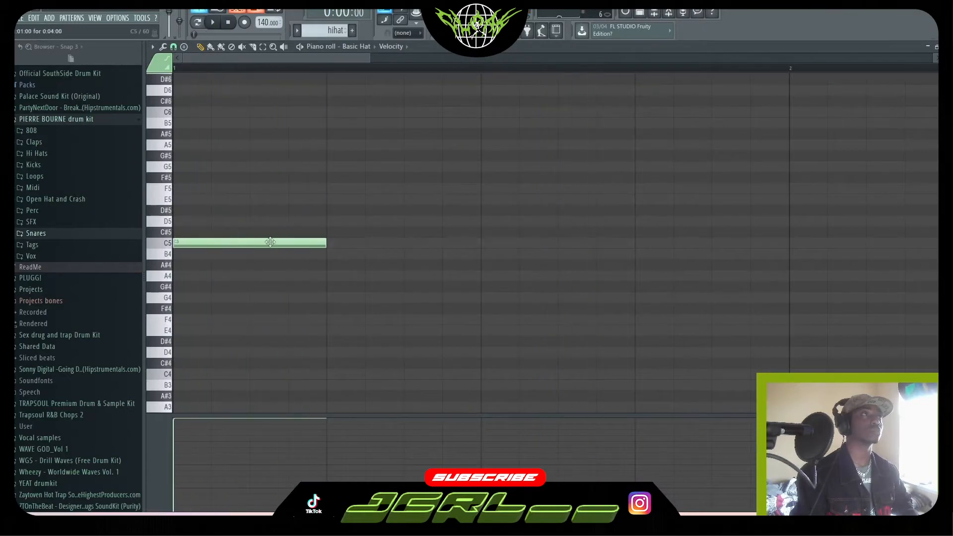
key("space")
left_click_drag(325, 243, 250, 243)
left_click(263, 241)
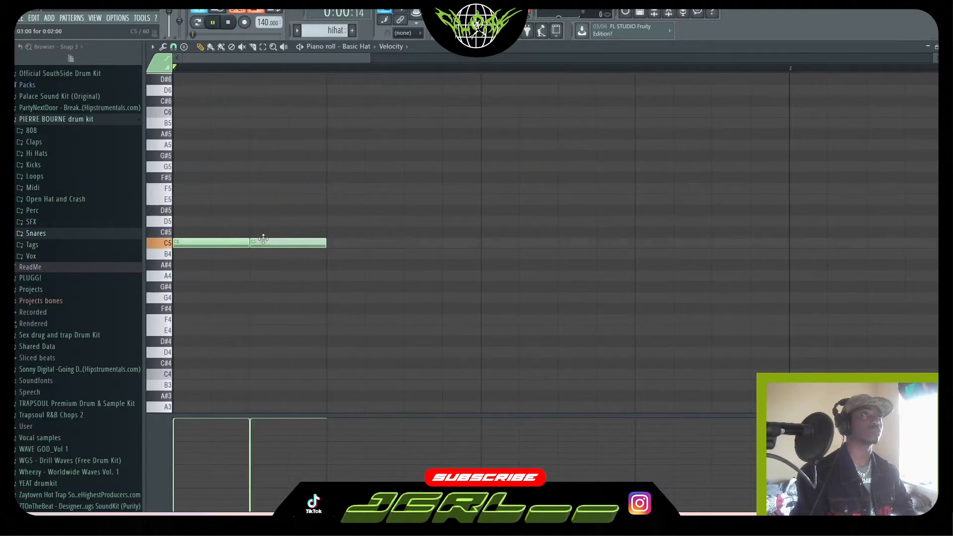
left_click(335, 242)
left_click(415, 244)
Select the four hi-hat notes and duplicate them back to back through the following bars.
left_click_drag(470, 205, 85, 290)
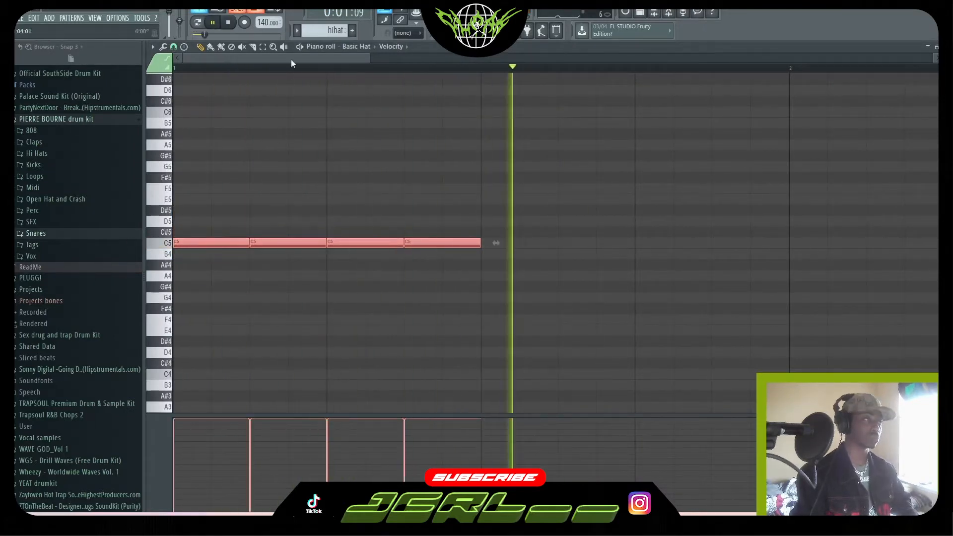
scroll(278, 76, "down", 4)
key("ctrl+b")
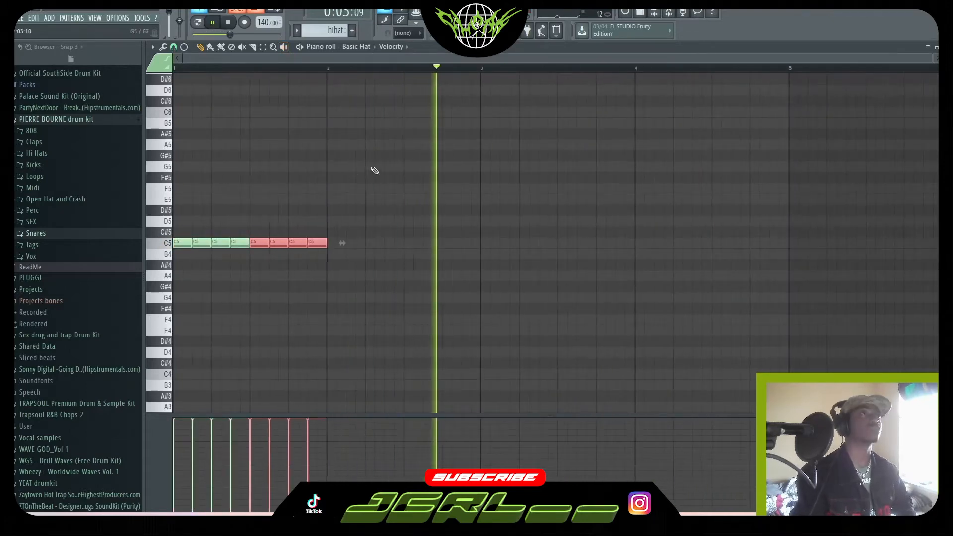
key("ctrl+b")
key("ctrl+b")
key("ctrl+b")
key("ctrl+b")
key("ctrl+b")
key("ctrl+b")
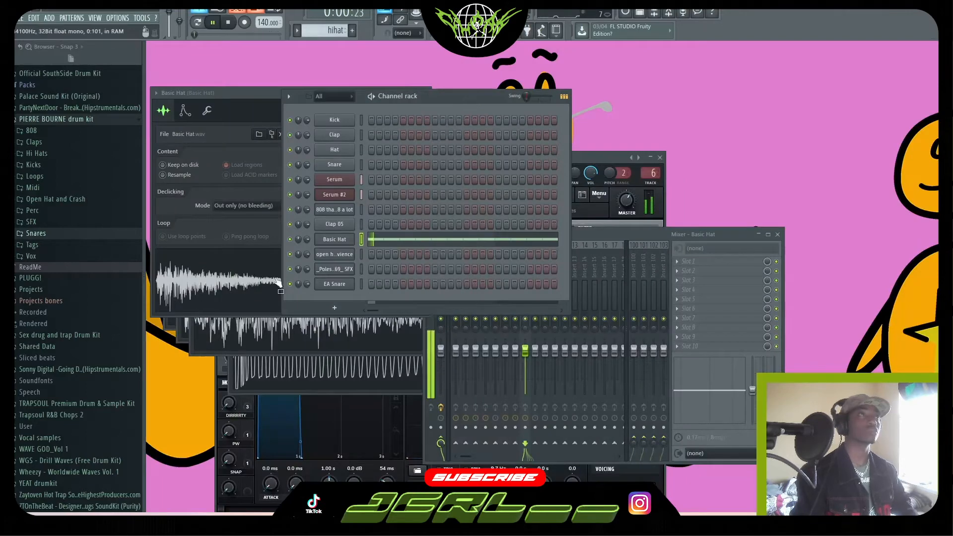
Create a pattern named ohat and route the open hat channel to mixer track 9 with its silence trimming raised.
left_click(355, 31)
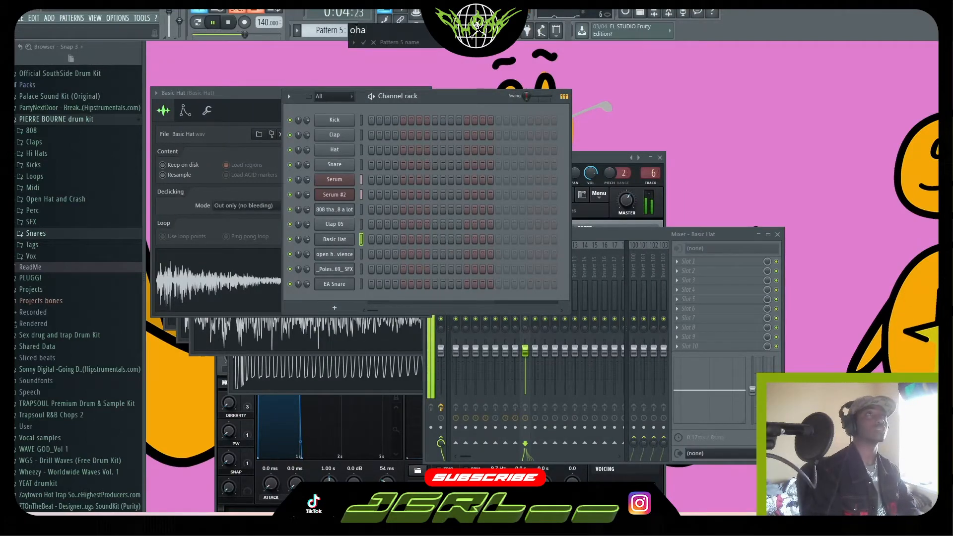
key("Return")
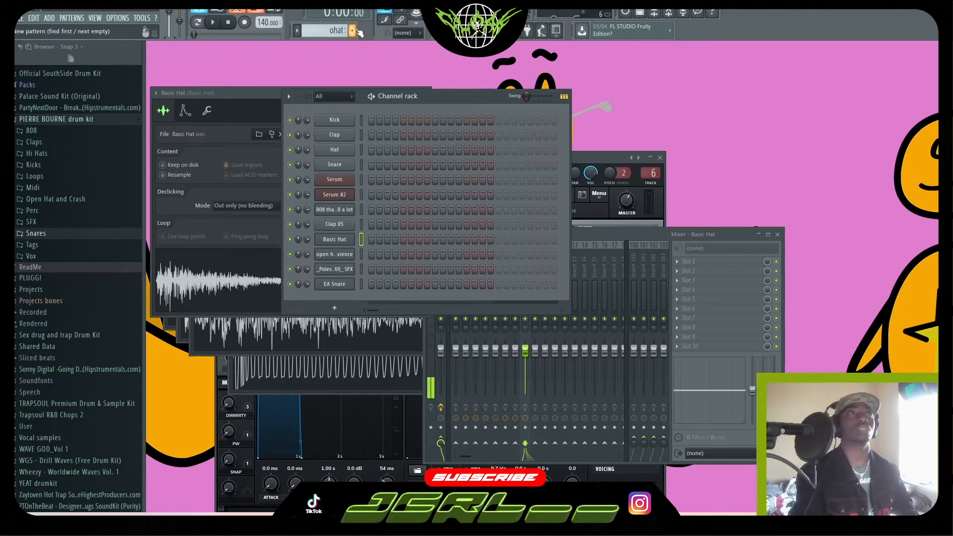
left_click(337, 258)
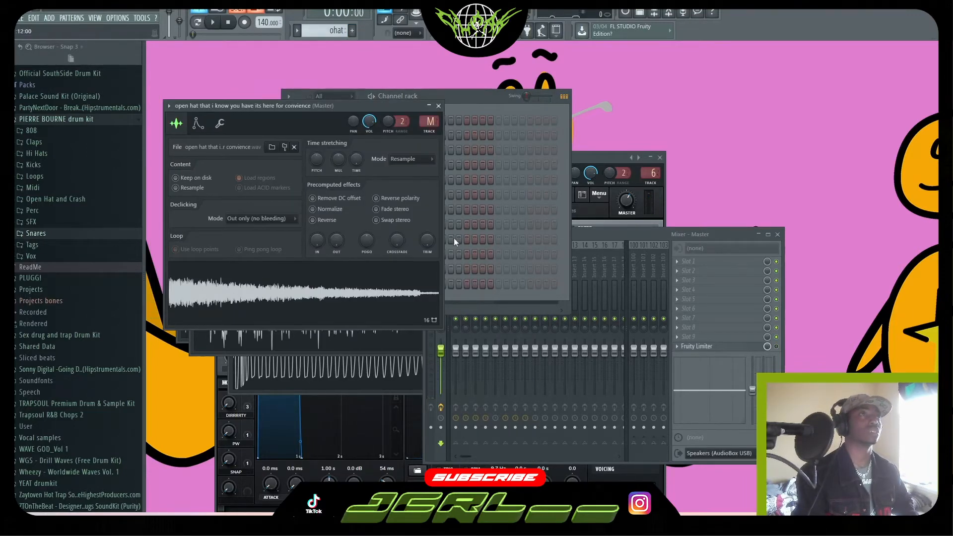
left_click(429, 132)
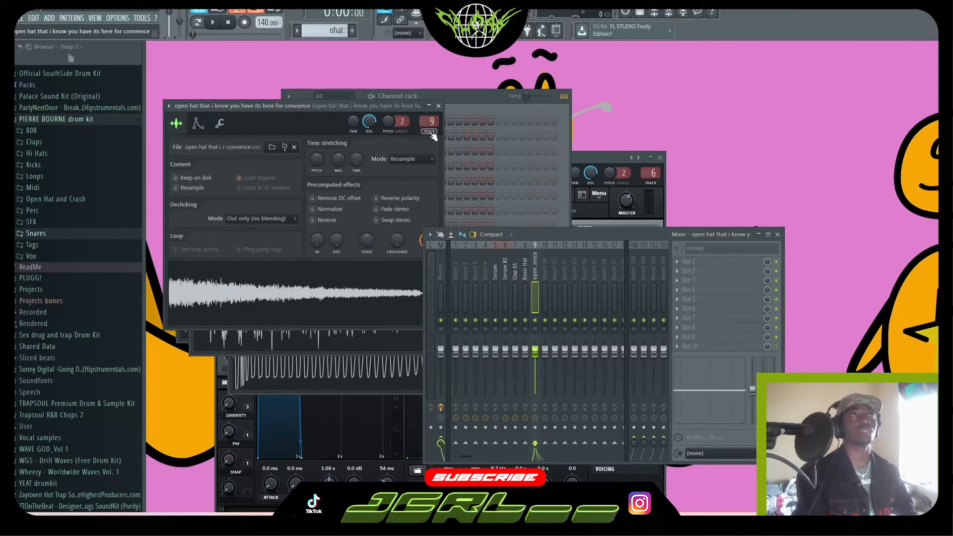
Place a two-step note at step 1 of bar 1 in the open hat piano roll and tune it to B4 while listening.
left_click(525, 207)
right_click(328, 251)
left_click(377, 254)
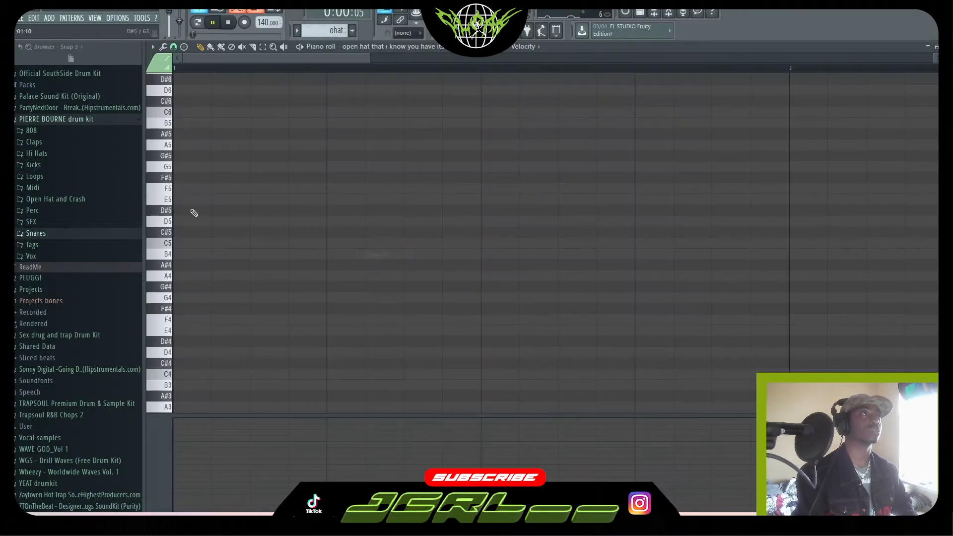
left_click(183, 243)
key("space")
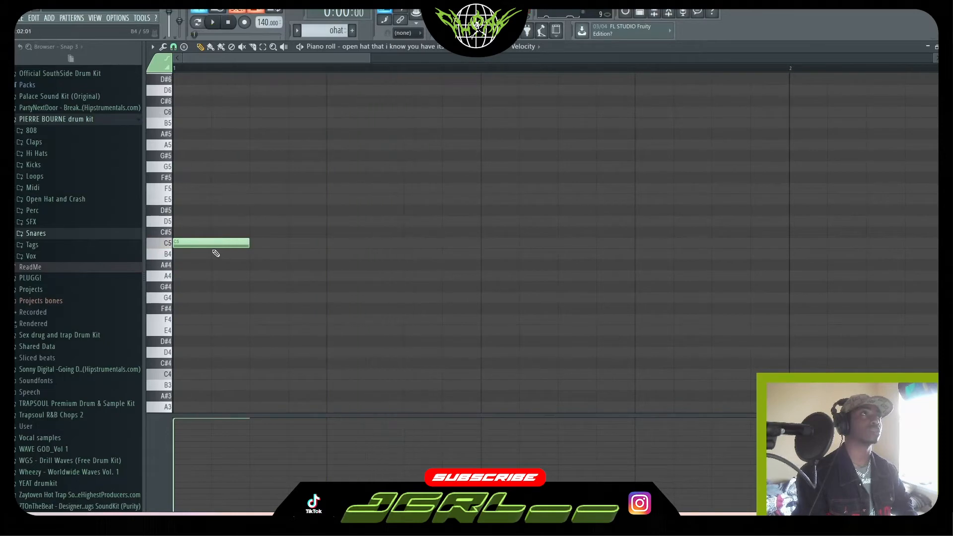
key("space")
left_click_drag(212, 245, 210, 253)
key("space")
key("space")
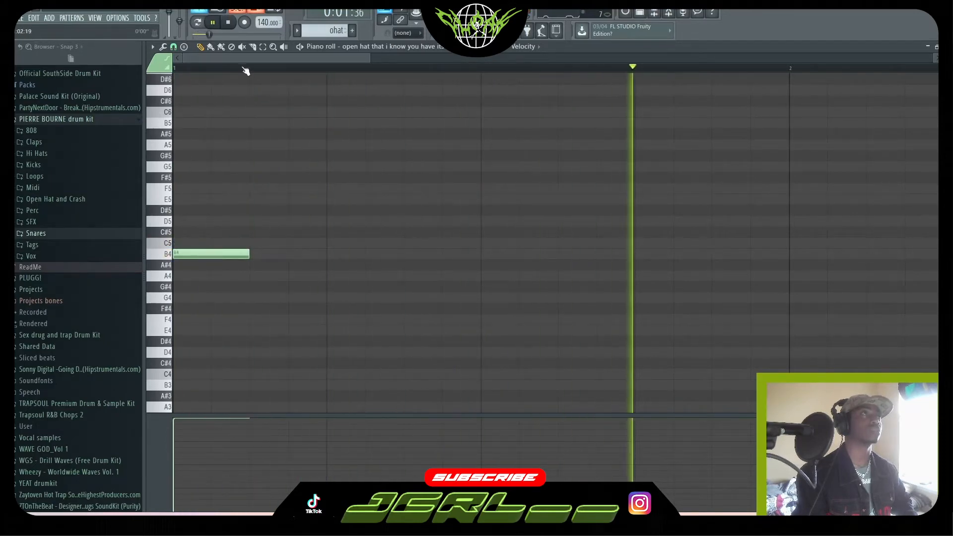
Add a two-step B4 open hat note at step 13 of bar 1.
scroll(491, 266, "down", 3)
left_click(362, 254)
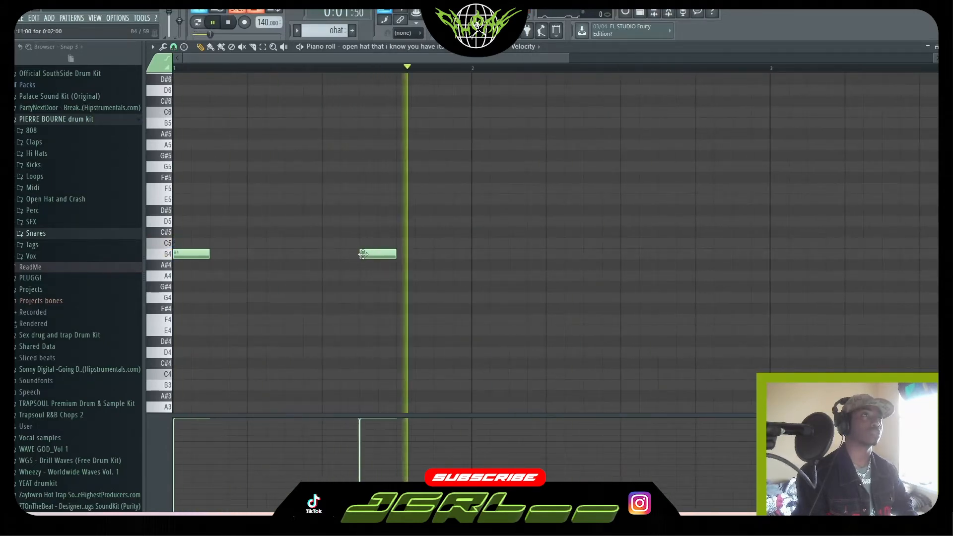
left_click_drag(374, 254, 410, 252)
left_click(546, 253)
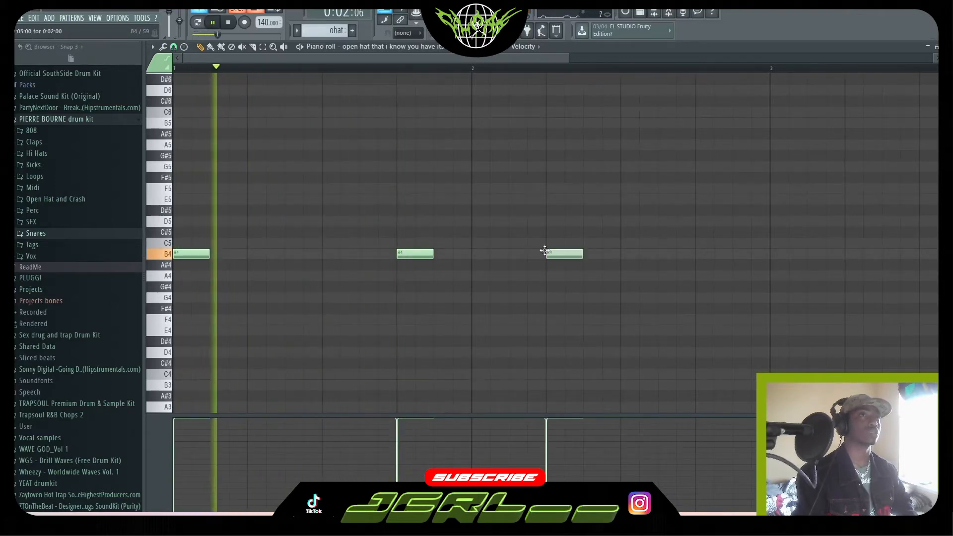
right_click(561, 253)
key("space")
left_click(441, 47)
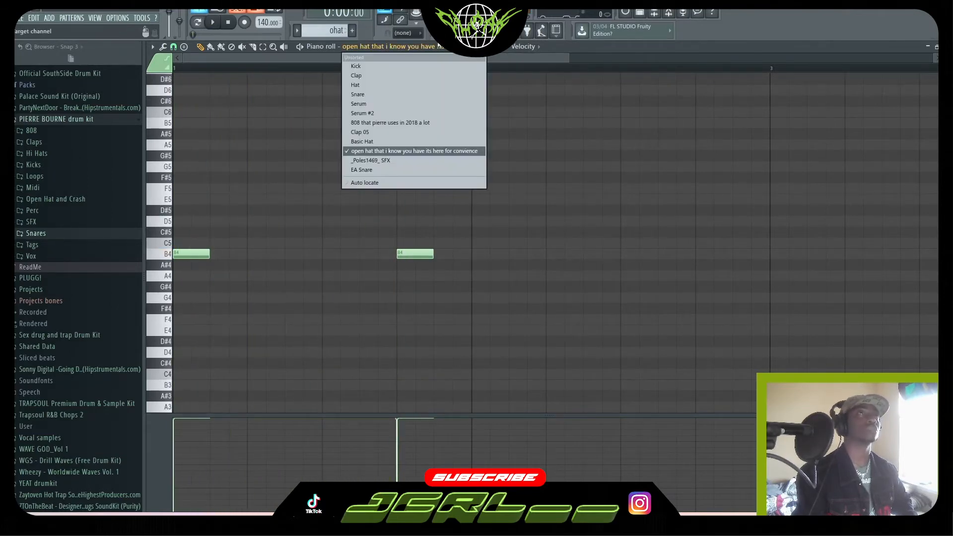
Place the ohat pattern at bar 1 of playlist Track 5, stretch the clip to two bars and duplicate it directly after.
key("F5")
right_click(358, 199)
right_click(330, 201)
right_click(294, 202)
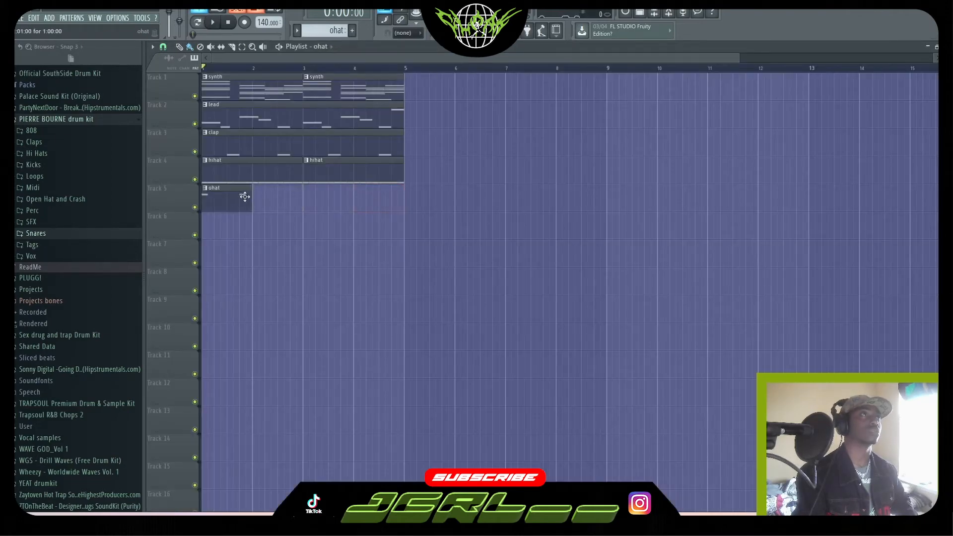
left_click_drag(251, 201, 292, 204)
key("ctrl+b")
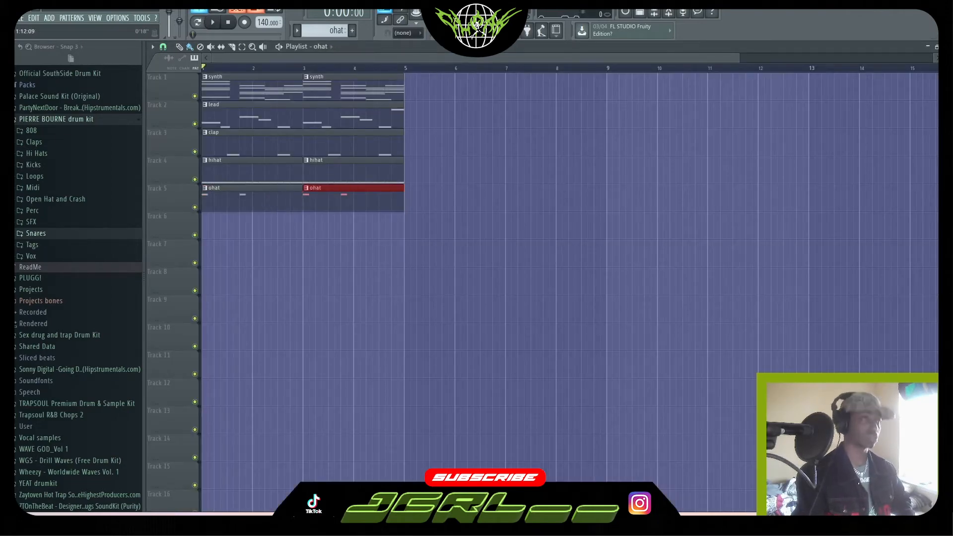
Add a two-step B4 open hat note at step 5 of bar 2 in the piano roll.
key("F7")
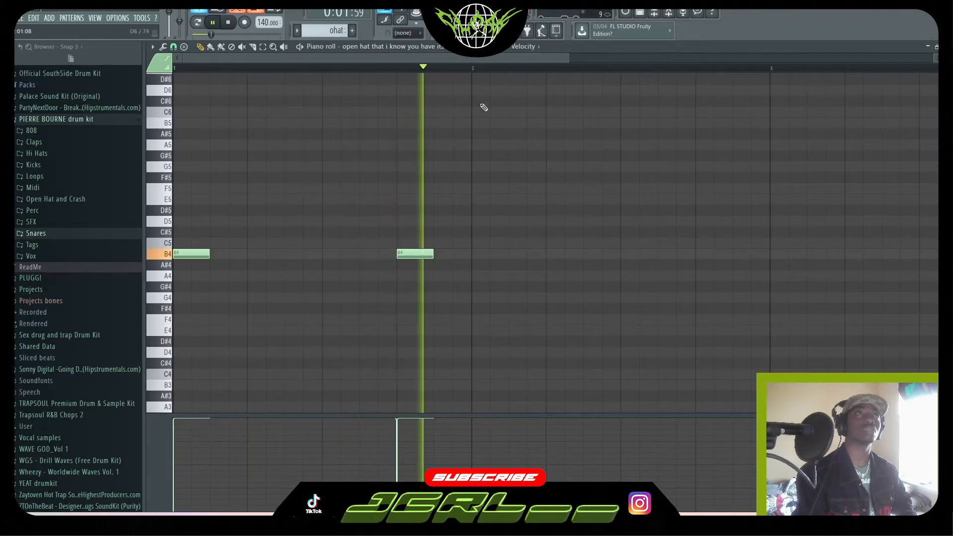
left_click(546, 254)
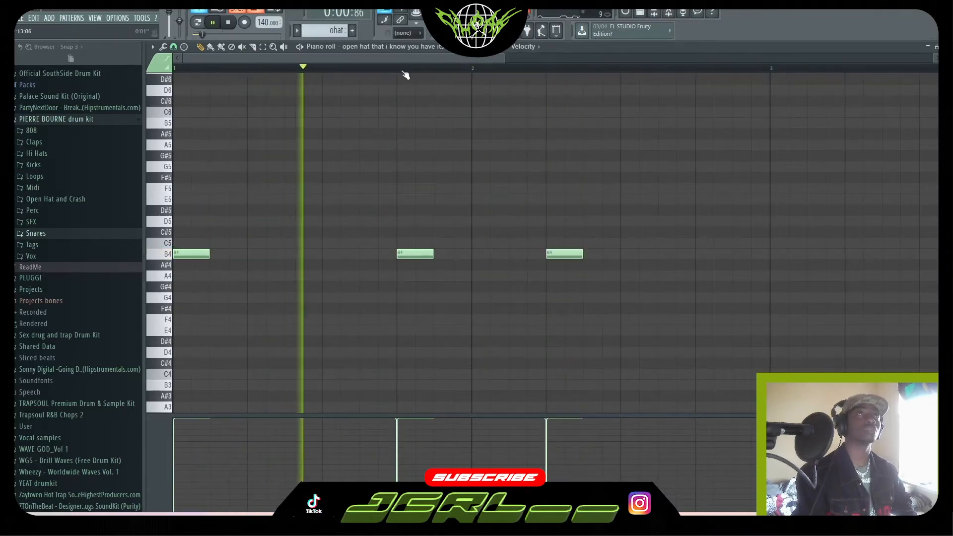
Leave the open hat piano roll and create a new pattern named poles.
scroll(566, 171, "down", 2)
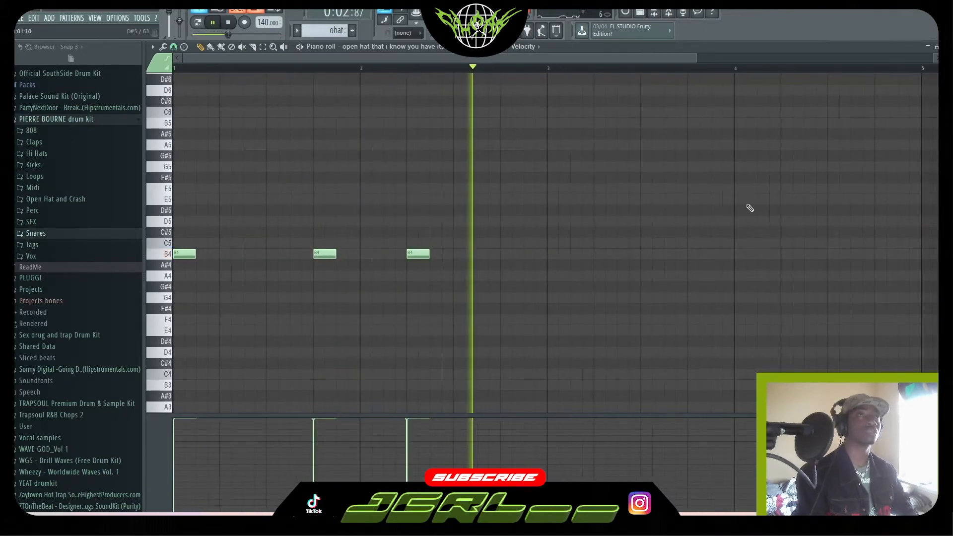
key("F7")
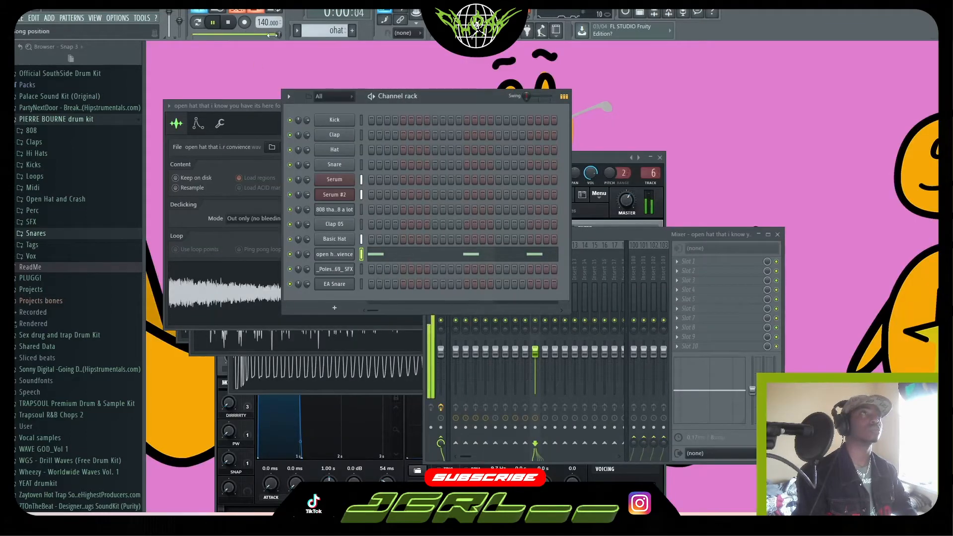
left_click(354, 30)
type("pol")
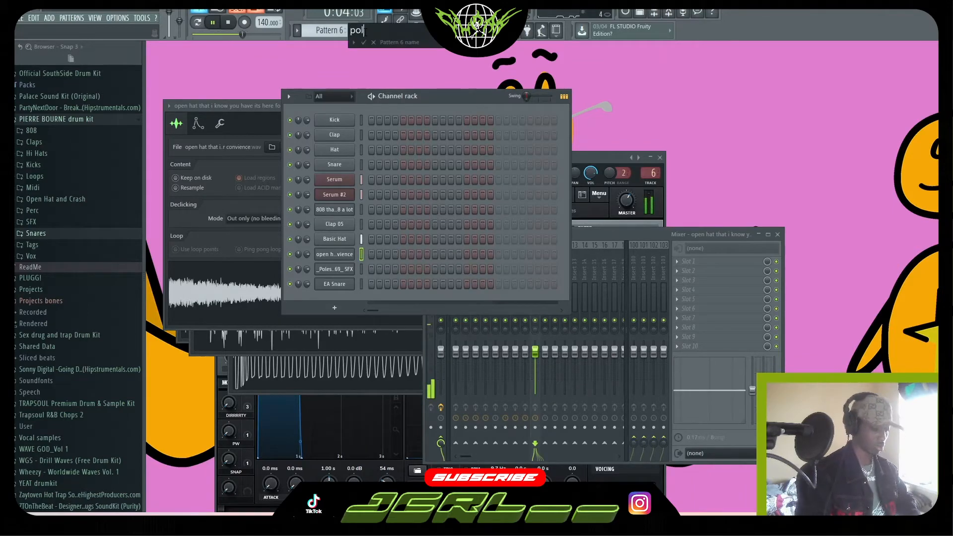
type("es")
key("Return")
Place the poles pattern at bar 1 of playlist Track 6, stretch the clip to two bars and duplicate it directly after.
left_click(443, 30)
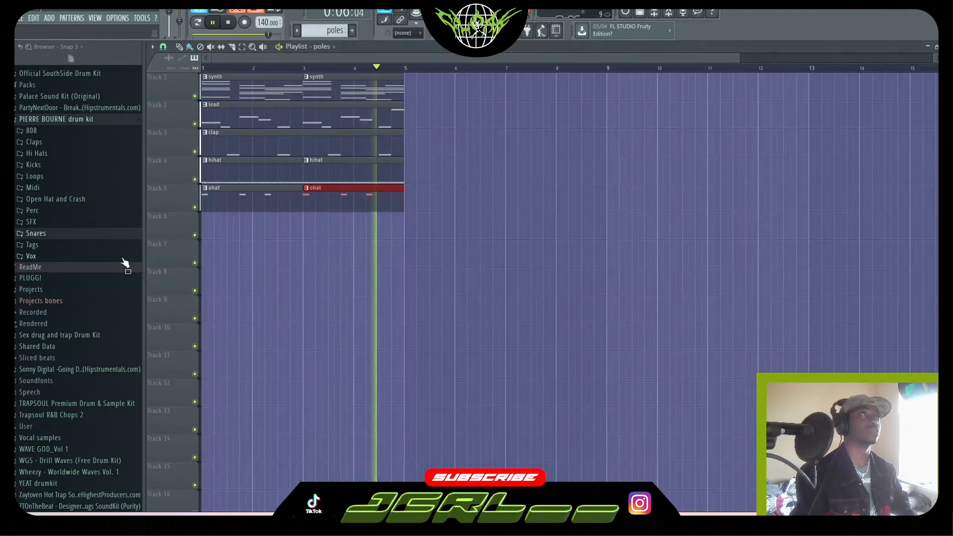
left_click(228, 218)
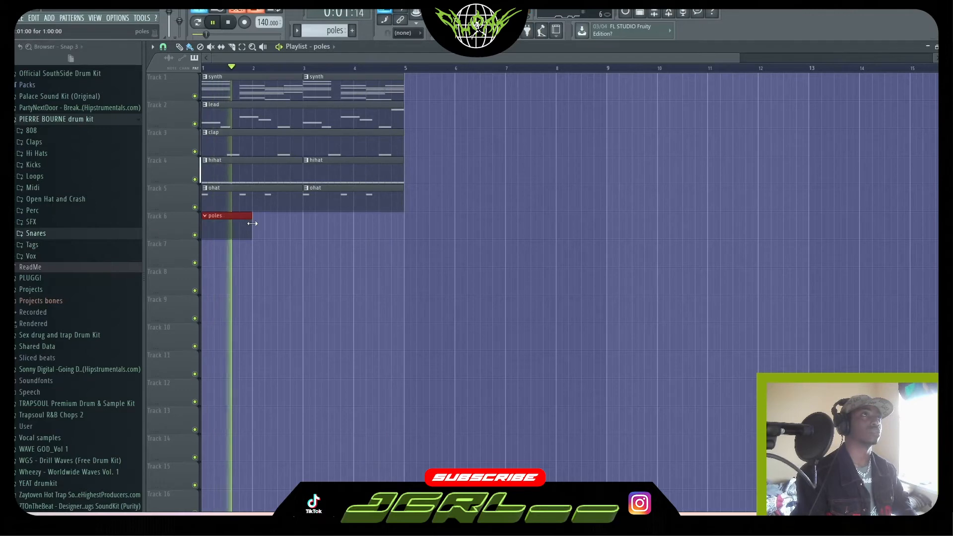
left_click_drag(253, 228, 302, 227)
left_click(325, 231)
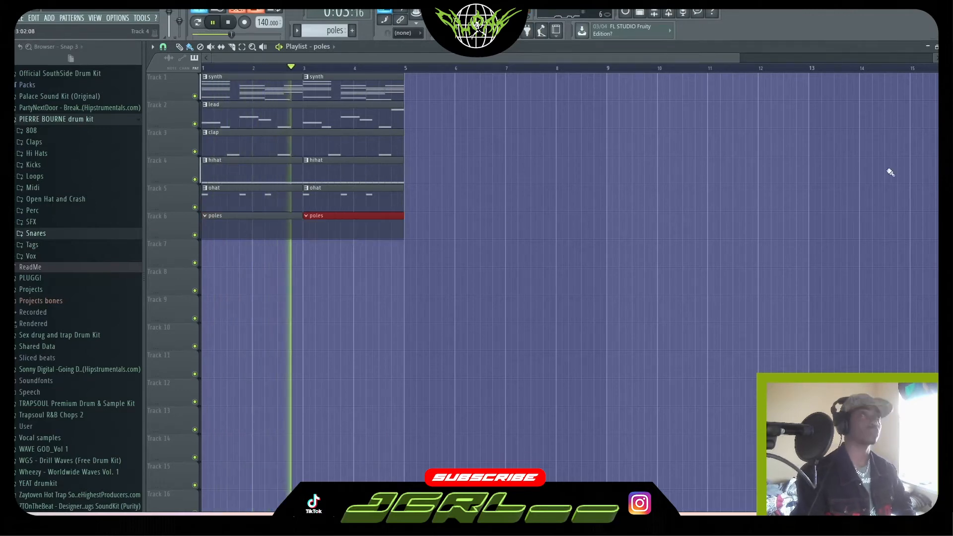
left_click(945, 47)
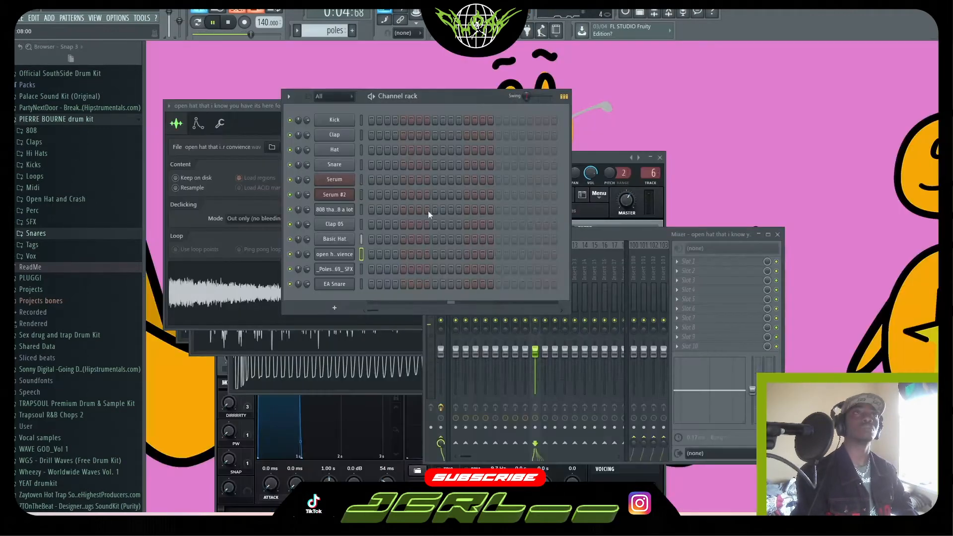
Increase the trim of the _Poles1469_ SFX sample, assign it to mixer track 10 and raise its volume envelope's hold time.
right_click(334, 270)
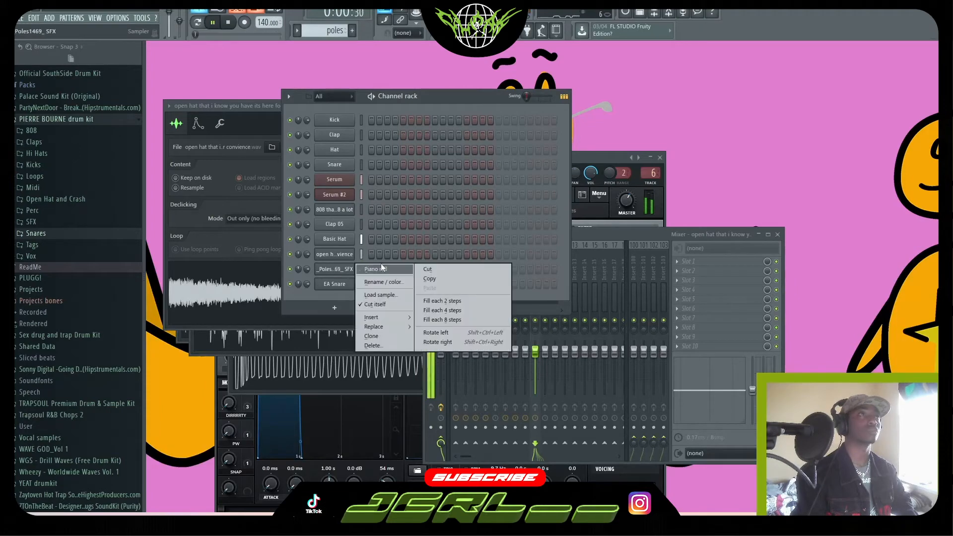
left_click(381, 266)
left_click(332, 271)
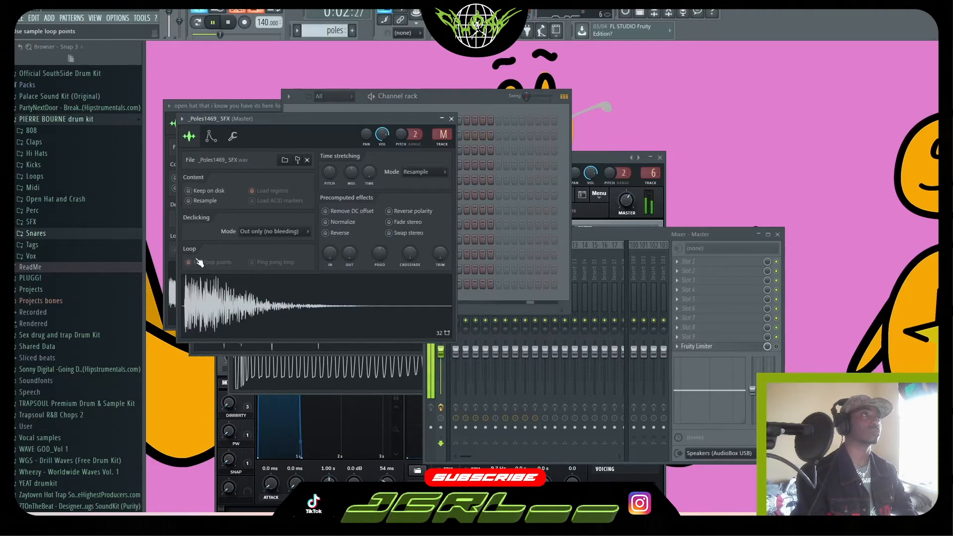
left_click_drag(441, 256, 436, 165)
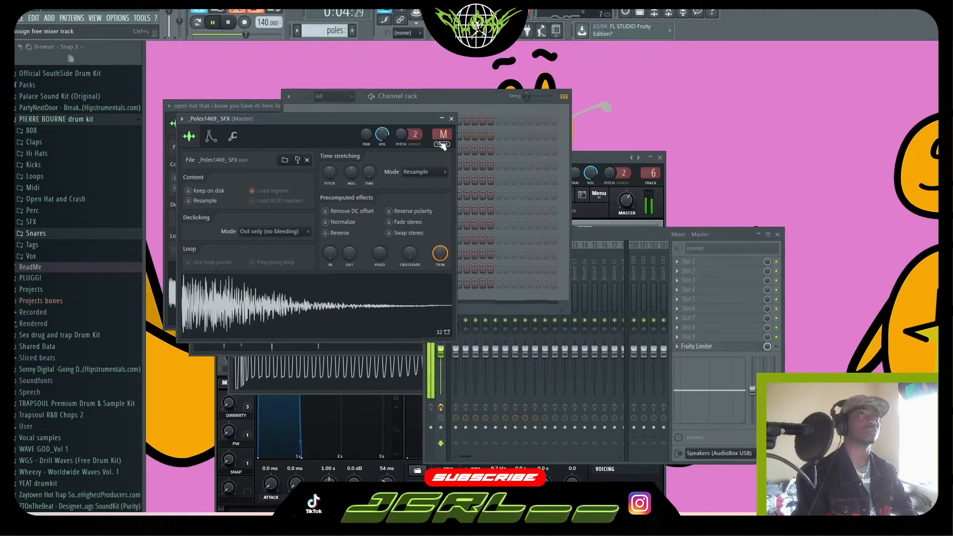
key("ctrl+l")
left_click(211, 136)
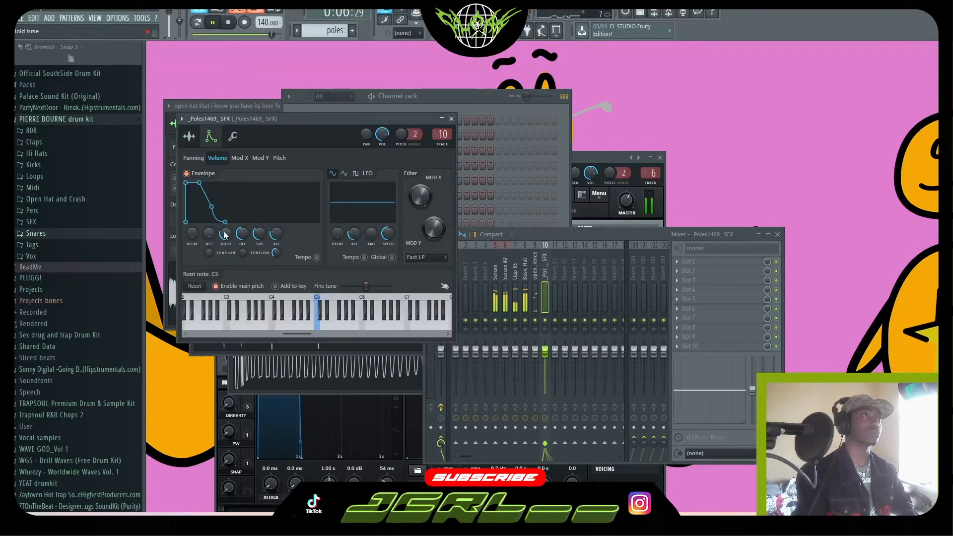
Draw a one-bar C5 note at the start of bar 1 in the _Poles1469_ SFX piano roll and listen to it.
left_click(495, 98)
right_click(334, 272)
left_click(366, 267)
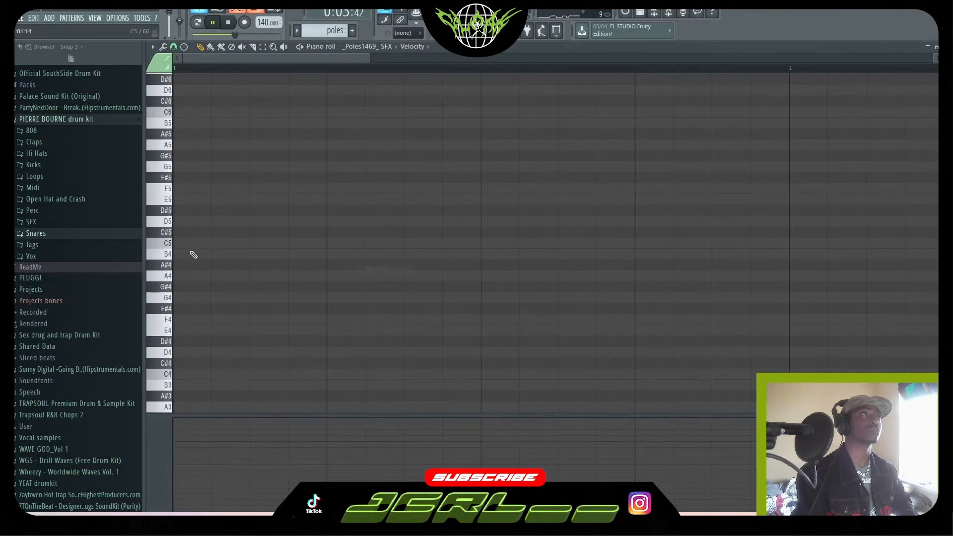
left_click(191, 244)
key("space")
left_click_drag(254, 247, 705, 258)
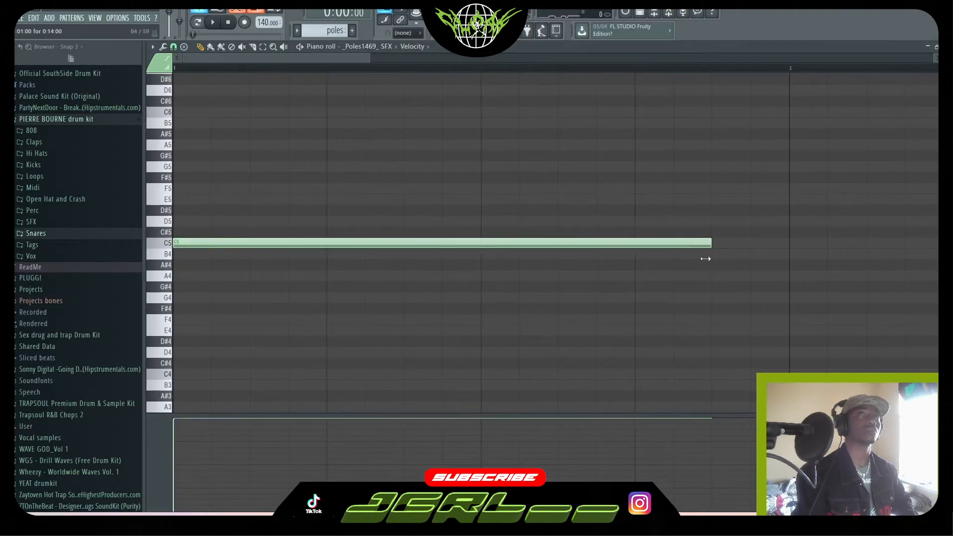
key("space")
scroll(556, 62, "down", 3)
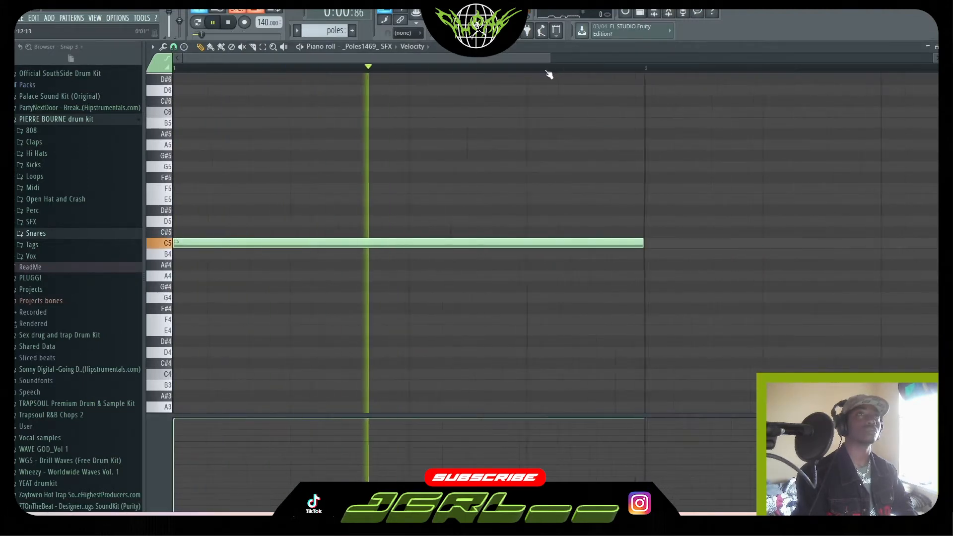
key("F7")
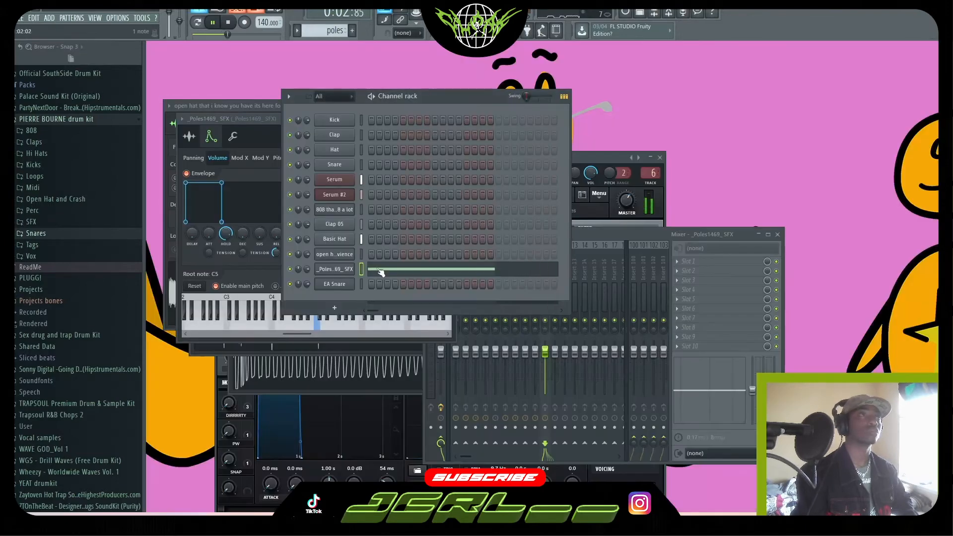
Create a pattern named snare and place it as two consecutive two-bar clips from bar 1 of playlist Track 7.
left_click(353, 31)
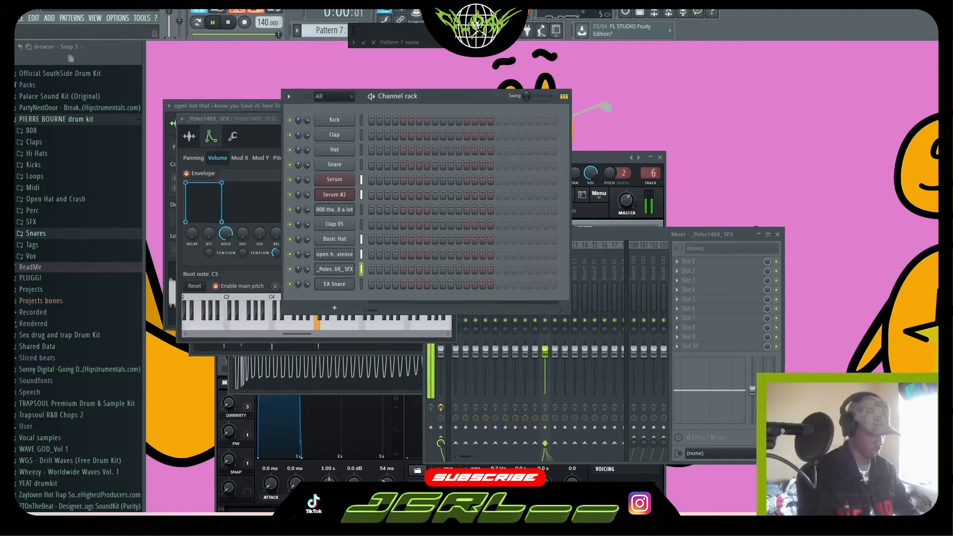
key("Return")
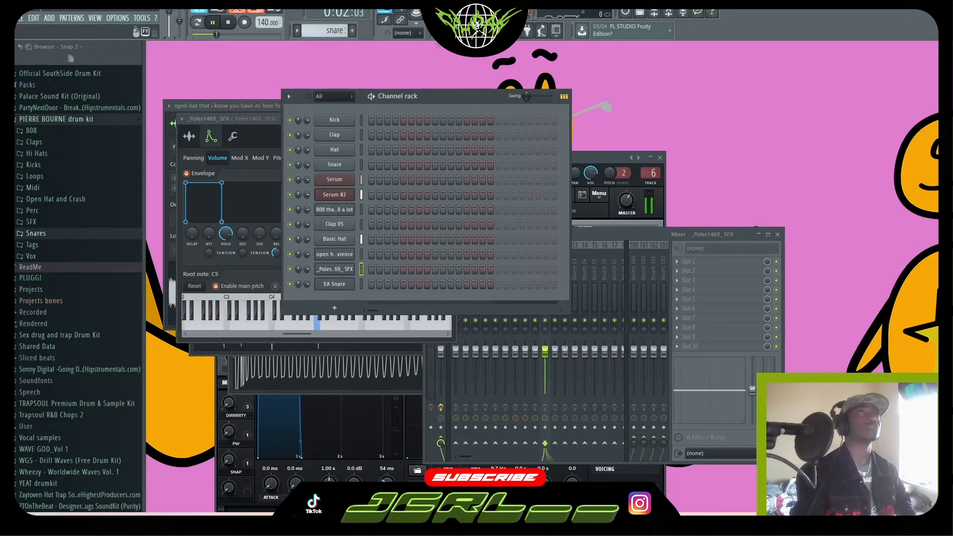
key("F5")
left_click_drag(223, 260, 304, 257)
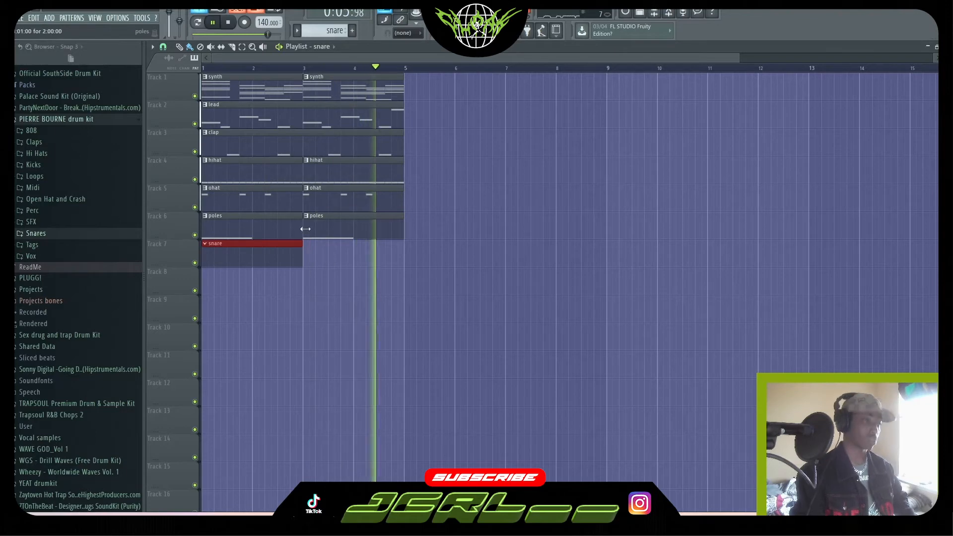
left_click(328, 254)
left_click(945, 47)
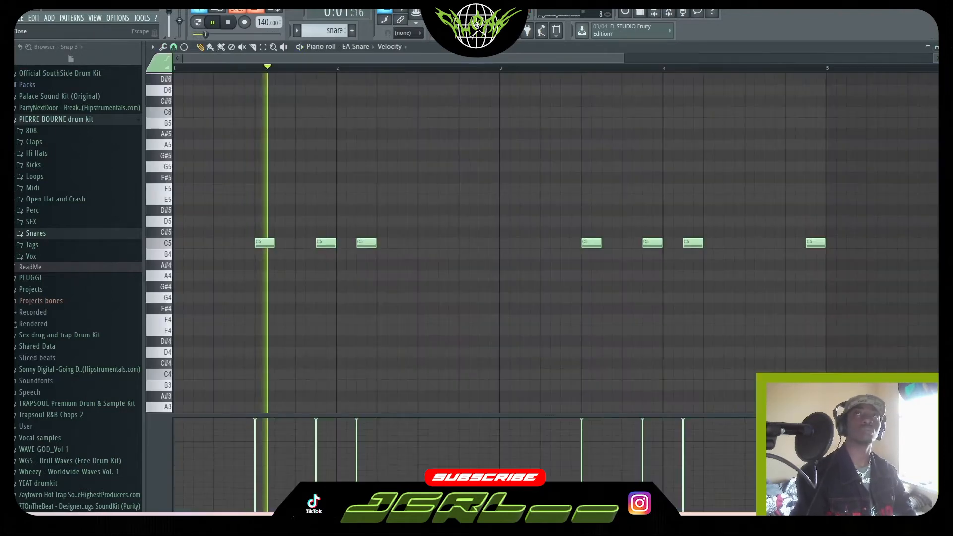
Load Always Alive Bongo from the YEAT drumkit's Percs folder into a new channel and turn off its loop points.
left_click(945, 46)
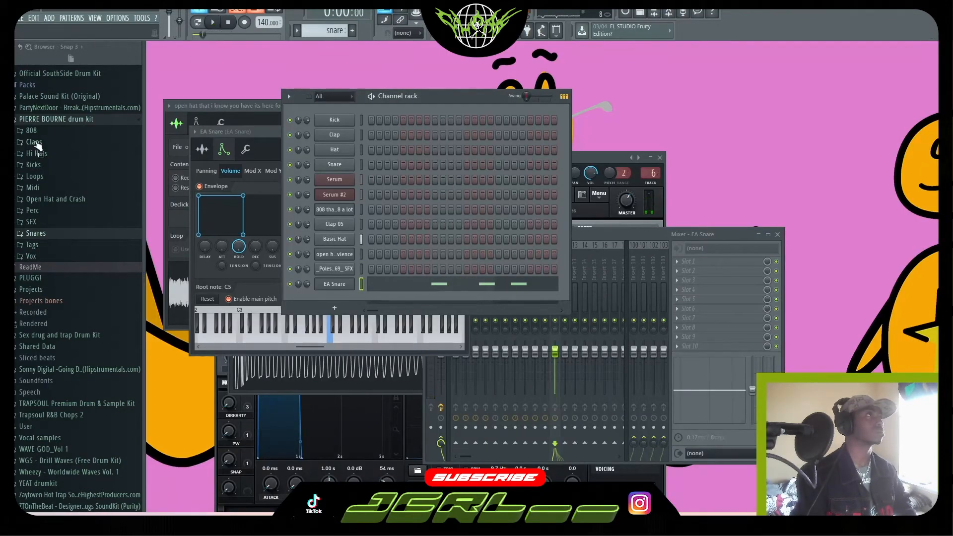
left_click(39, 482)
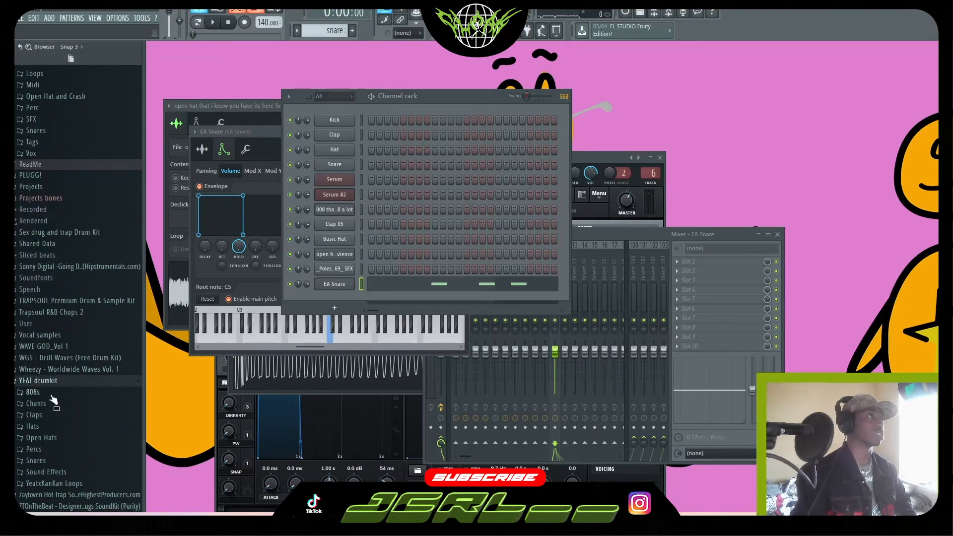
left_click(39, 450)
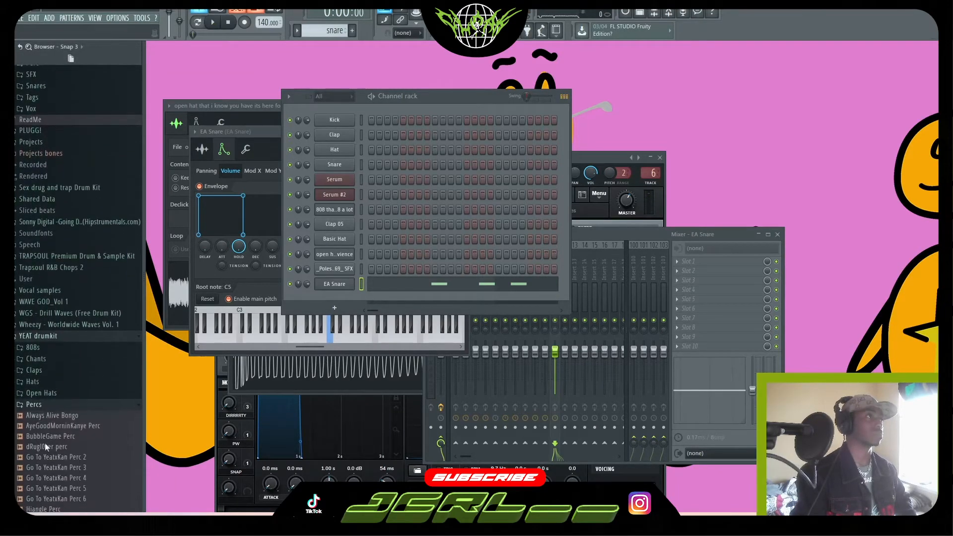
right_click(45, 400)
left_click(147, 407)
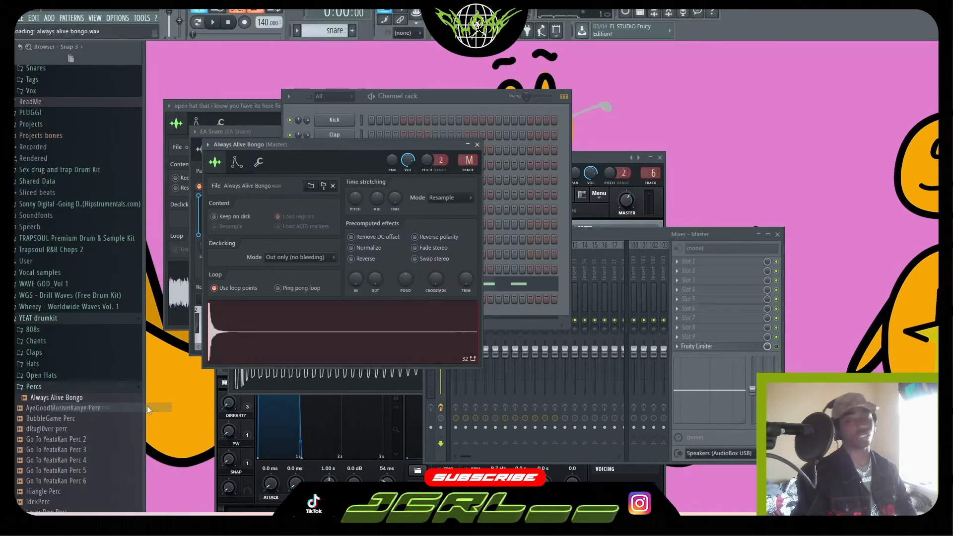
left_click(215, 287)
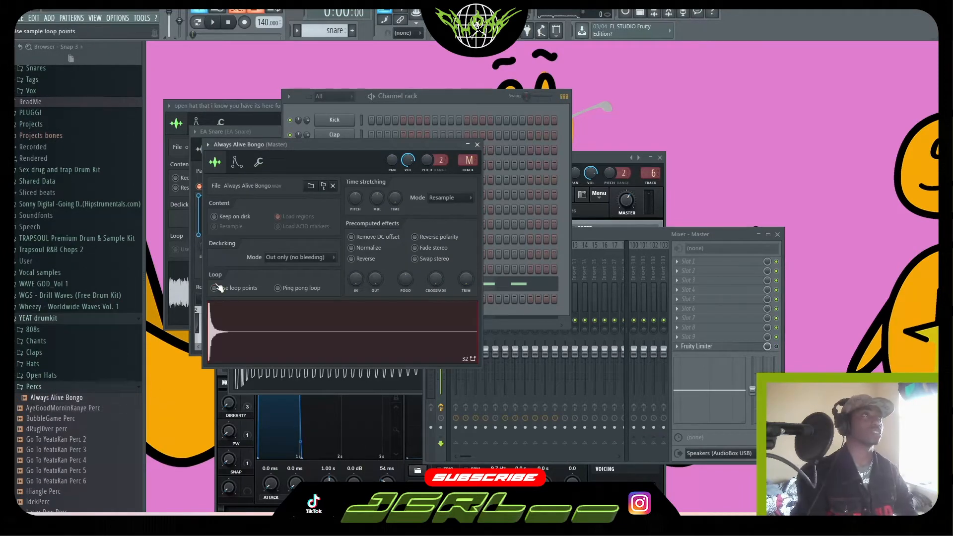
double_click(465, 161)
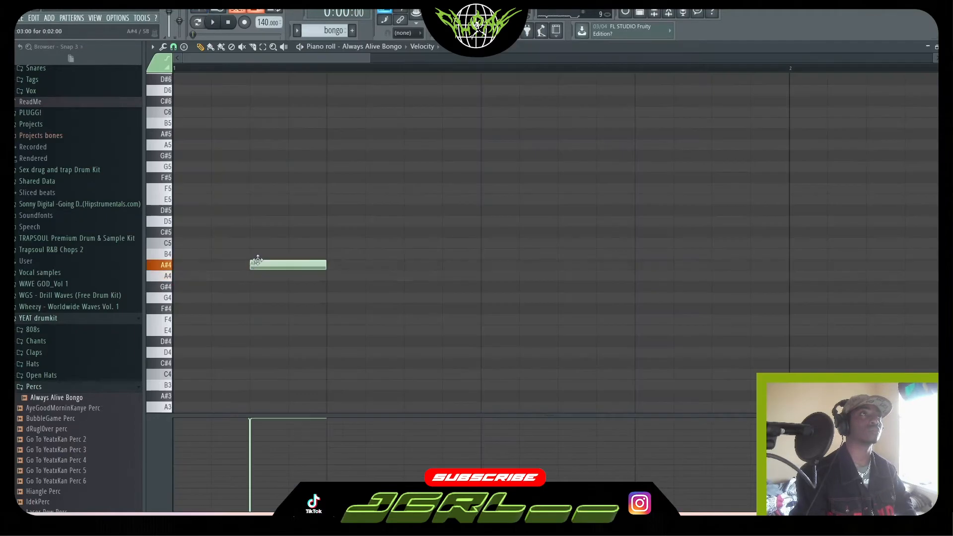
Tune the bongo note at step 3 of bar 1 to B4 and add a two-step B4 note at step 3 of bar 2.
left_click_drag(255, 264, 255, 249)
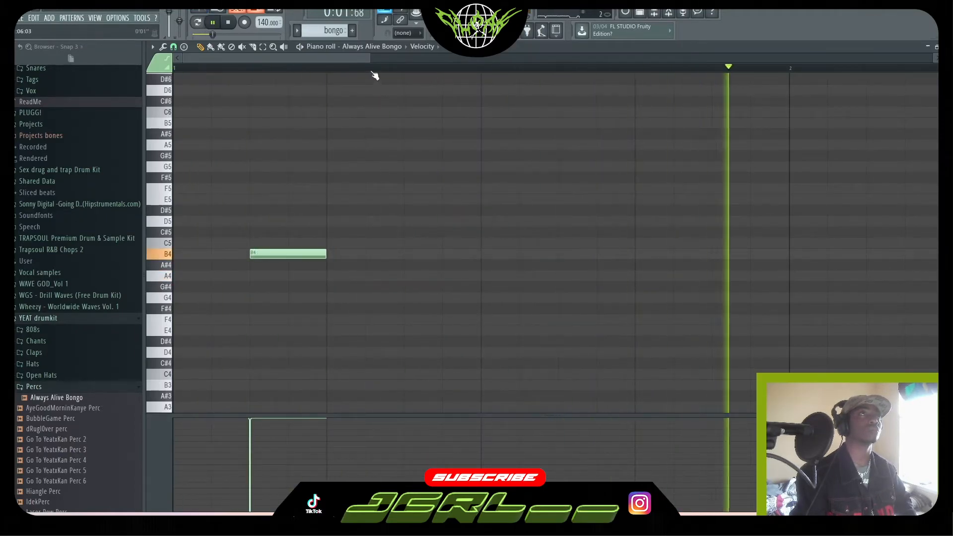
scroll(373, 78, "down", 2)
scroll(373, 79, "down", 1)
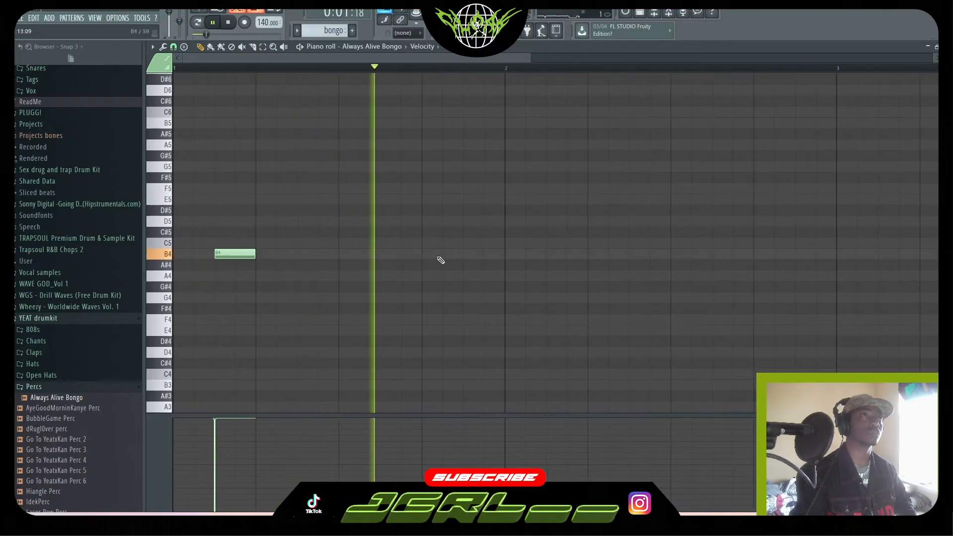
scroll(442, 134, "down", 2)
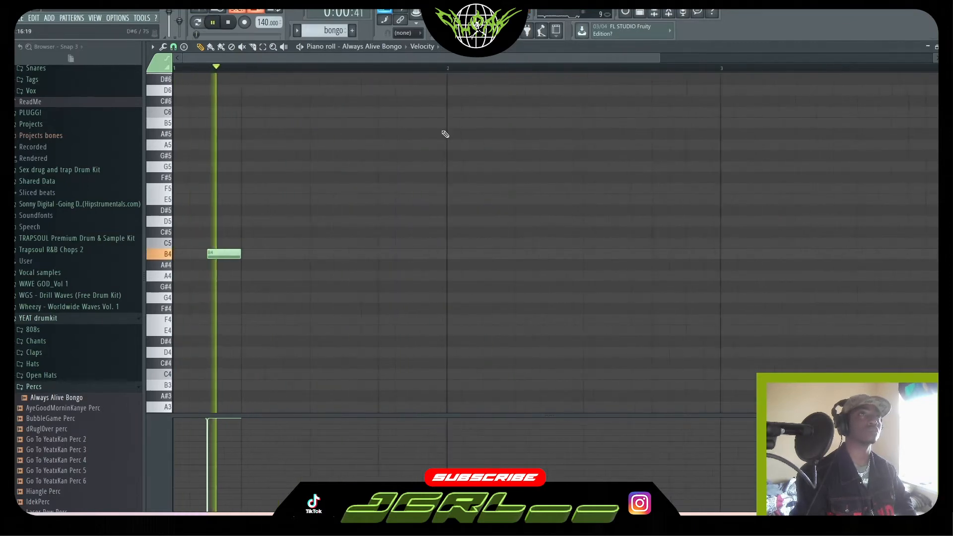
left_click(385, 253)
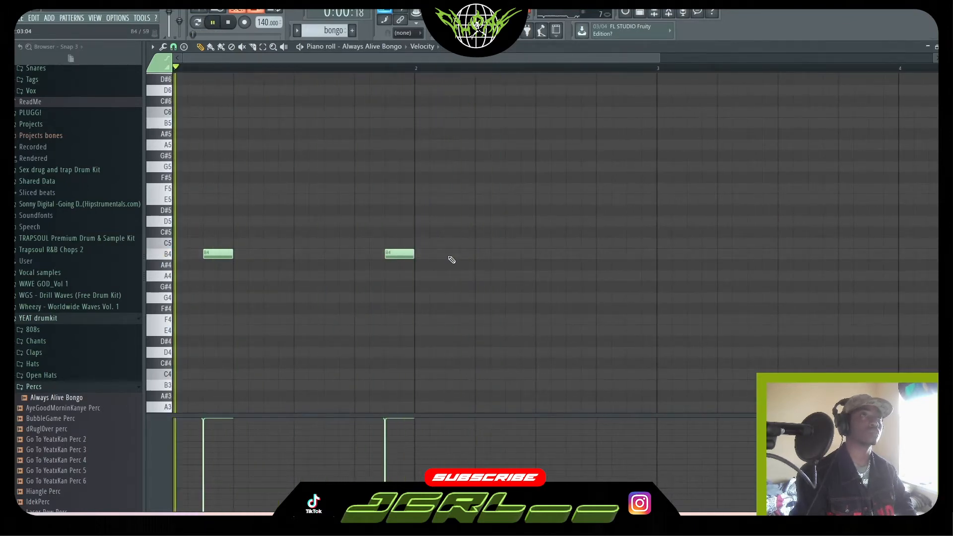
left_click_drag(400, 254, 460, 254)
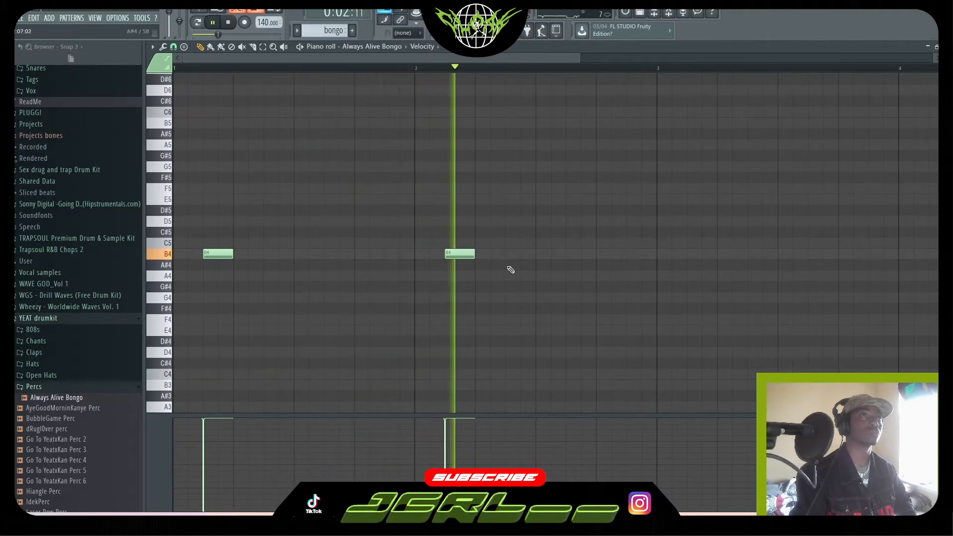
Add two-step bongo notes in bar 2, a G#4 at step 11 and an F#4 at step 15.
left_click(541, 254)
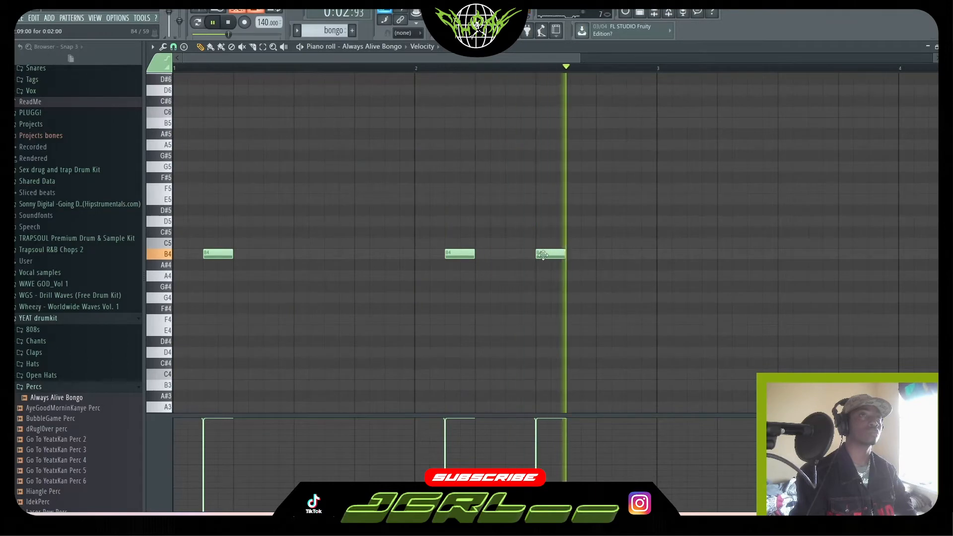
left_click_drag(550, 267, 647, 312)
left_click(615, 309)
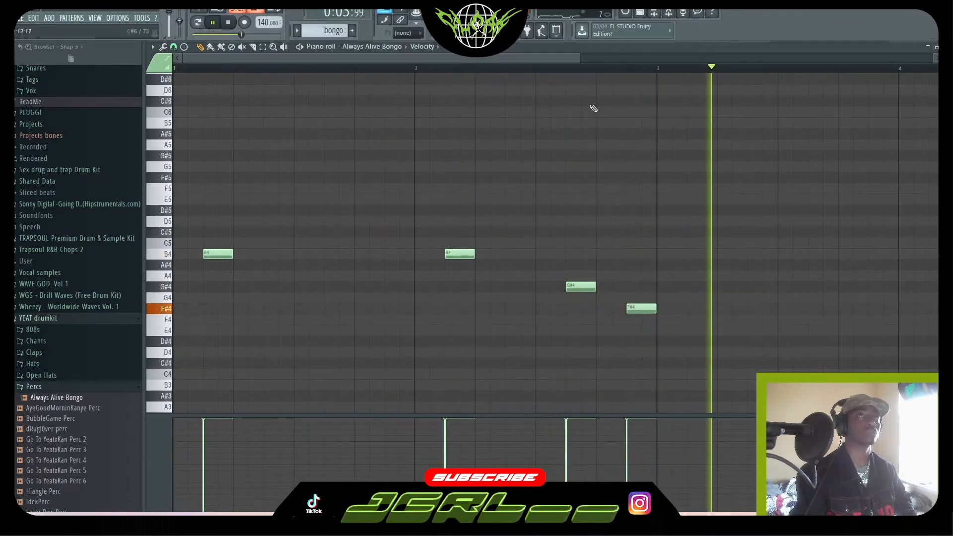
Lower the bongo note at step 15 of bar 2 to F4 and add a two-step G#4 note at step 14.
key("space")
left_click_drag(639, 330, 639, 320)
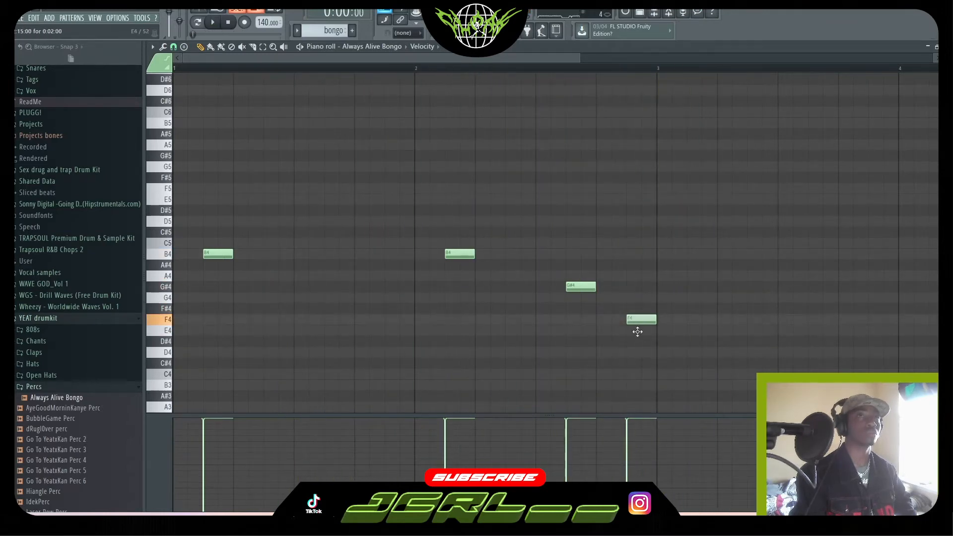
key("space")
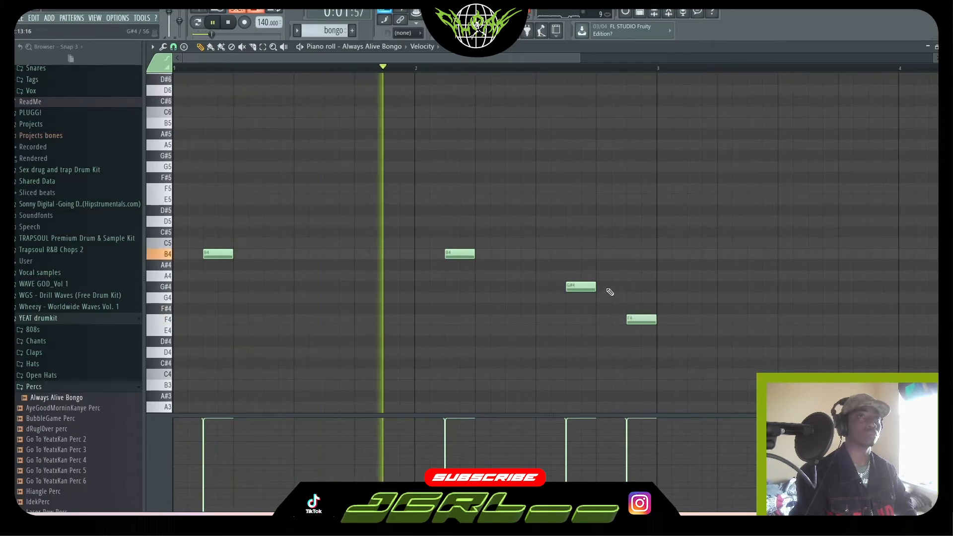
left_click(617, 287)
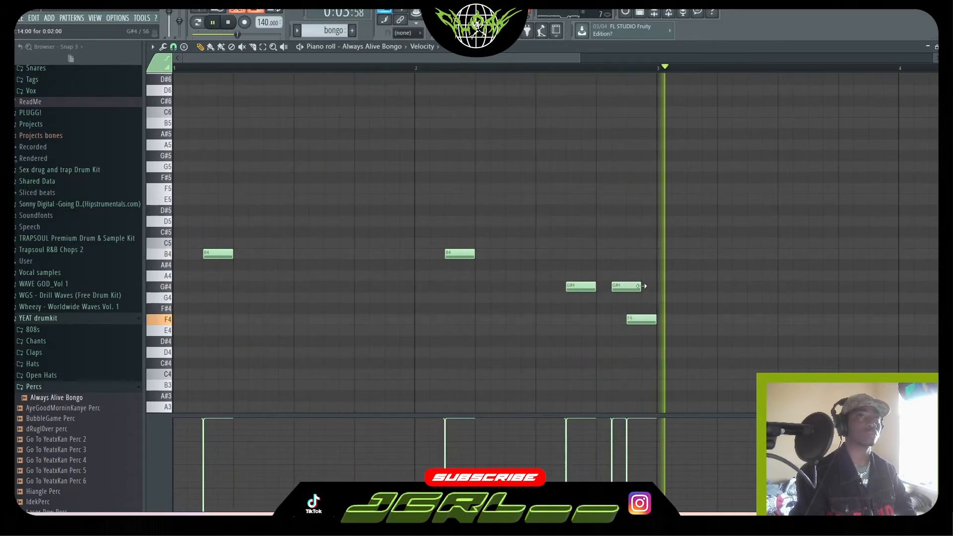
Lower the bongo note at step 14 of bar 2 to F4, check it in playback and leave the note editor.
left_click_drag(640, 287, 619, 319)
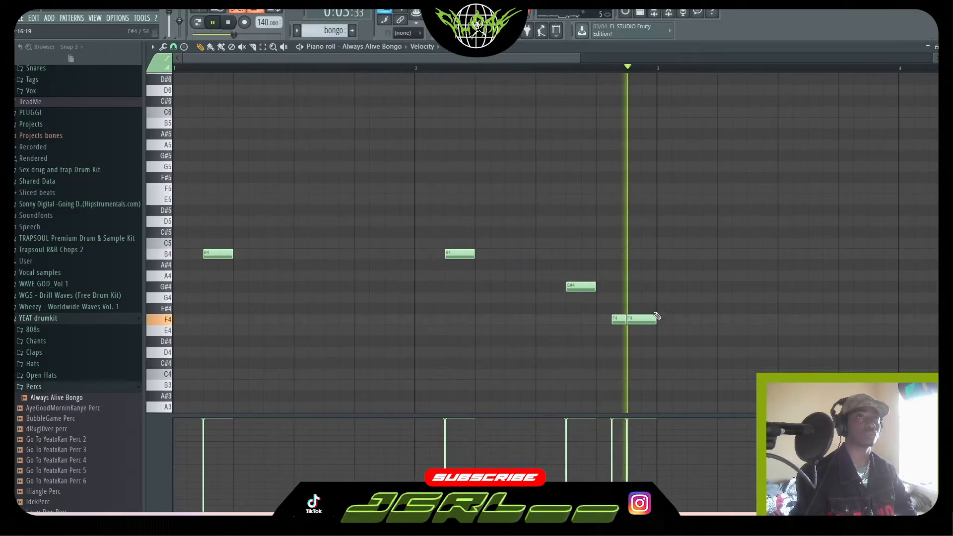
key("space")
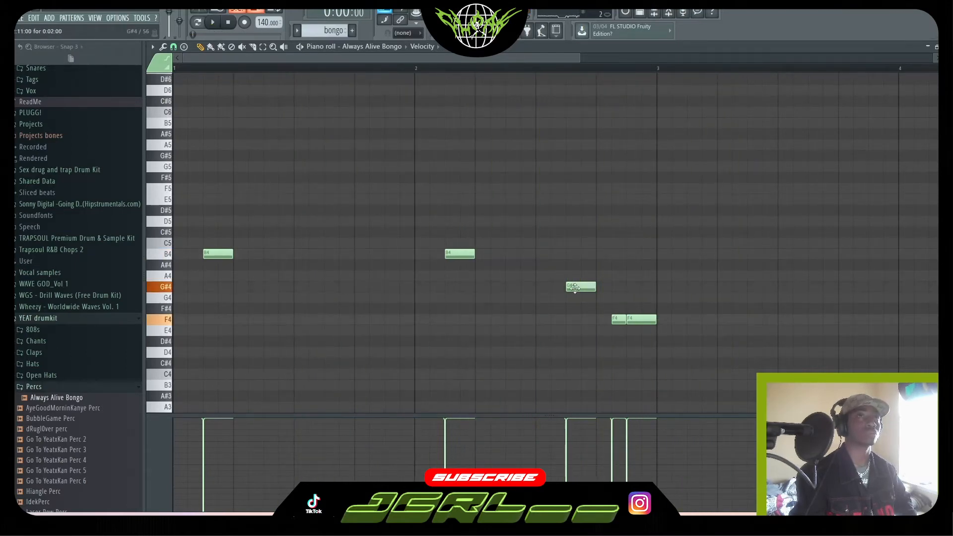
left_click_drag(617, 318, 615, 308)
key("space")
key("Escape")
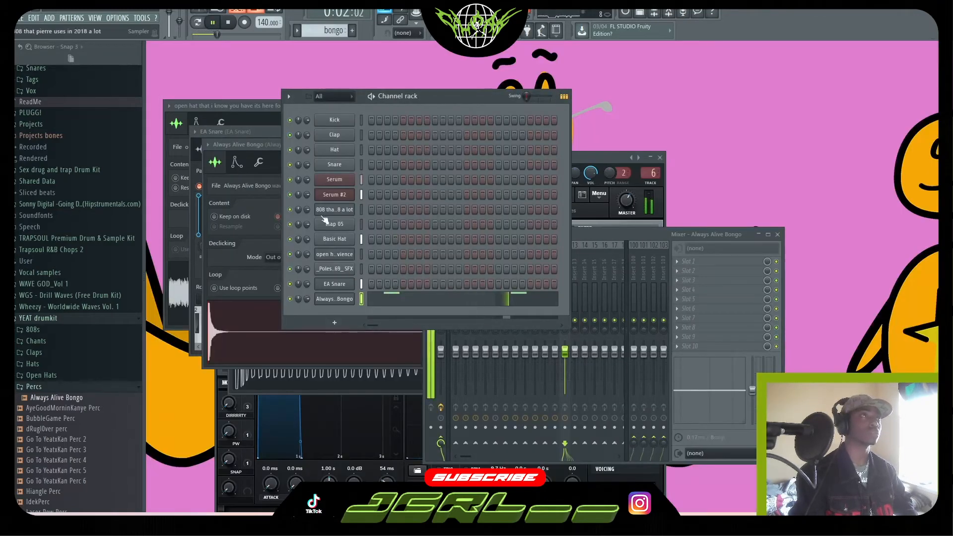
Create a new pattern named 808.
right_click(333, 30)
left_click(351, 102)
left_click(352, 31)
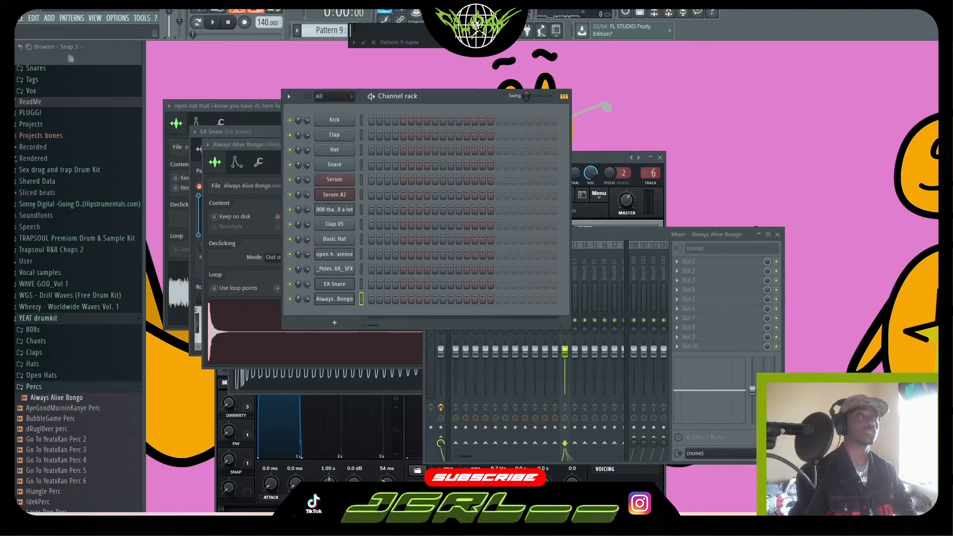
key("Return")
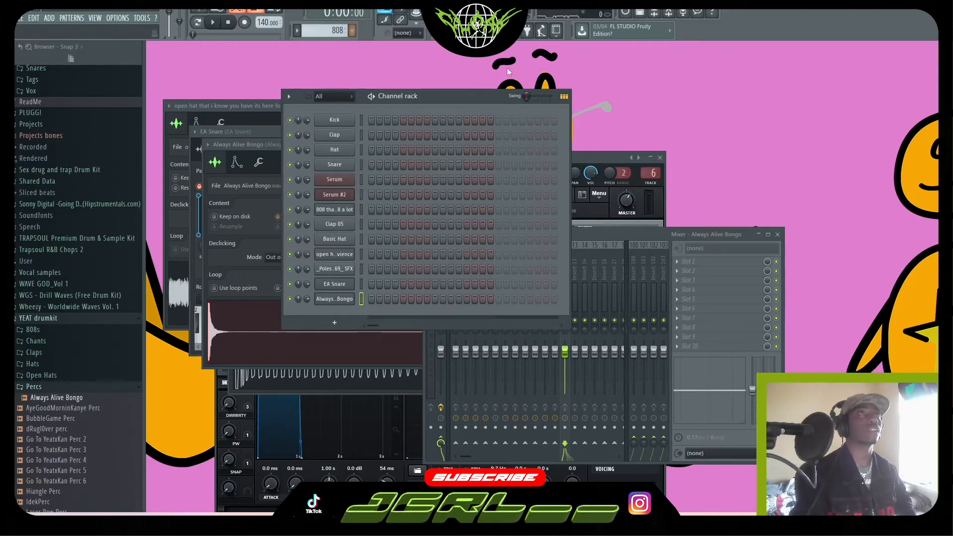
Place the 808 pattern on playlist track 9, spanning bars 1 to 4.
key("F5")
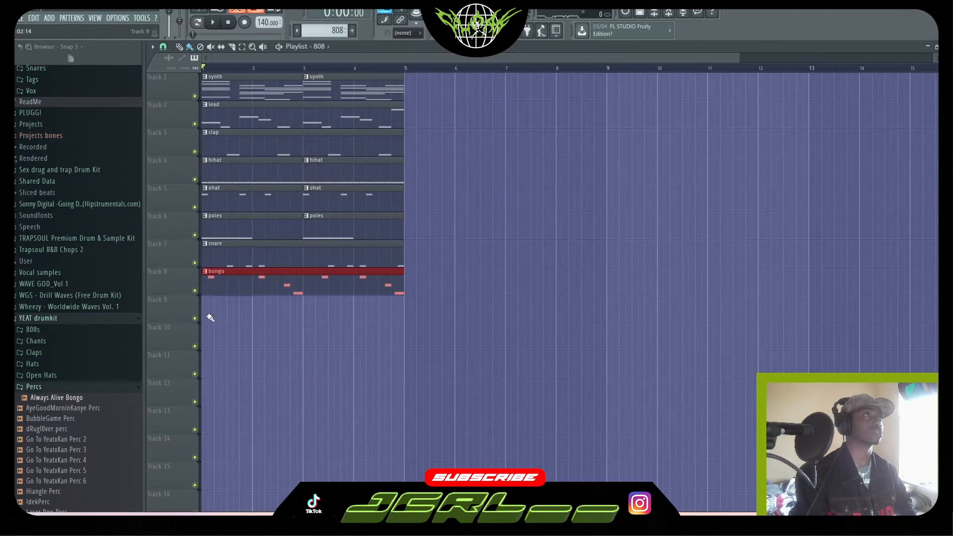
left_click(207, 315)
left_click_drag(251, 301, 402, 302)
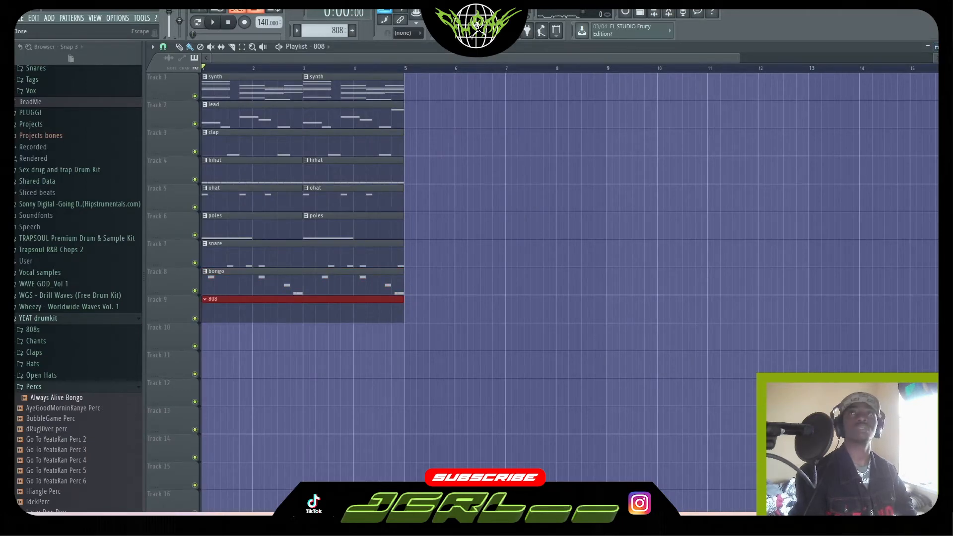
left_click(946, 46)
Raise the sample trim on the 808 channel and route the channel to mixer track 13.
right_click(338, 214)
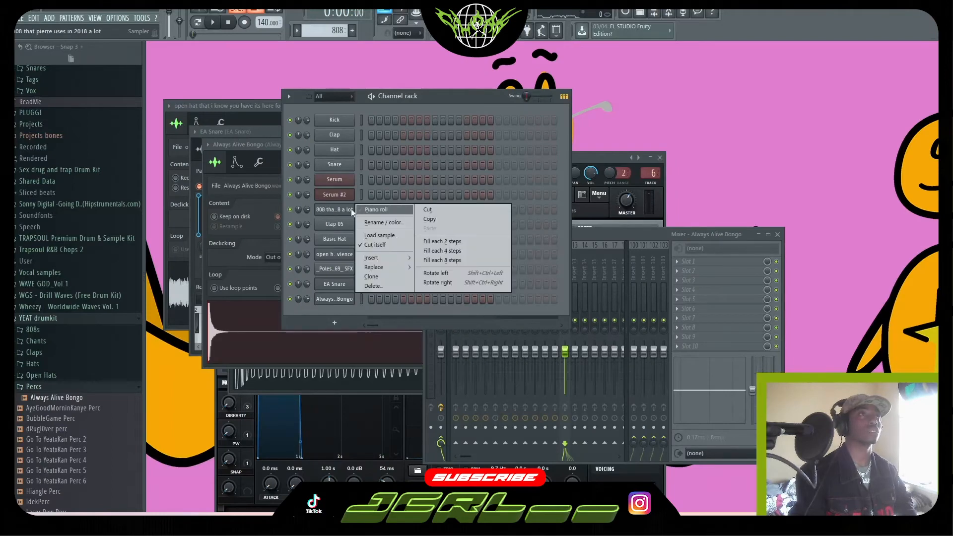
left_click(347, 211)
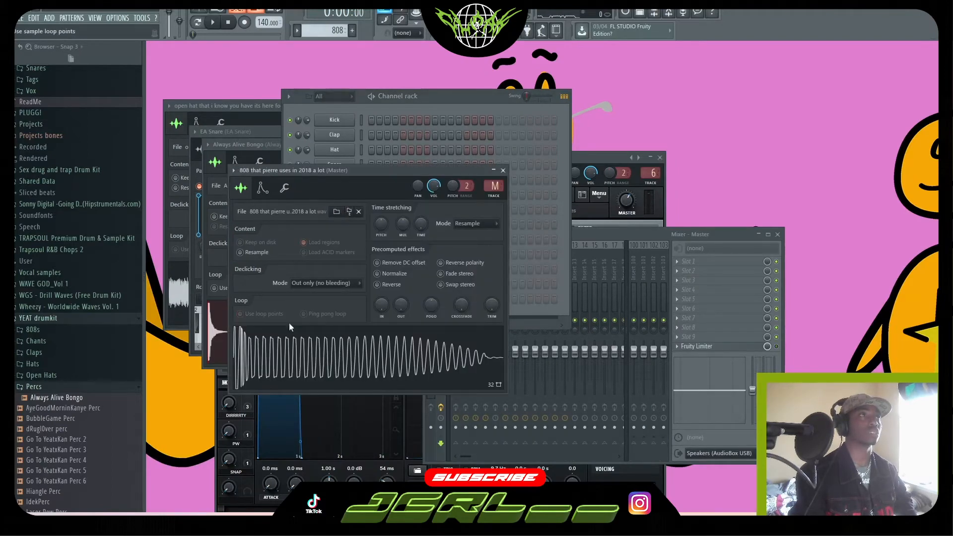
left_click_drag(491, 305, 490, 292)
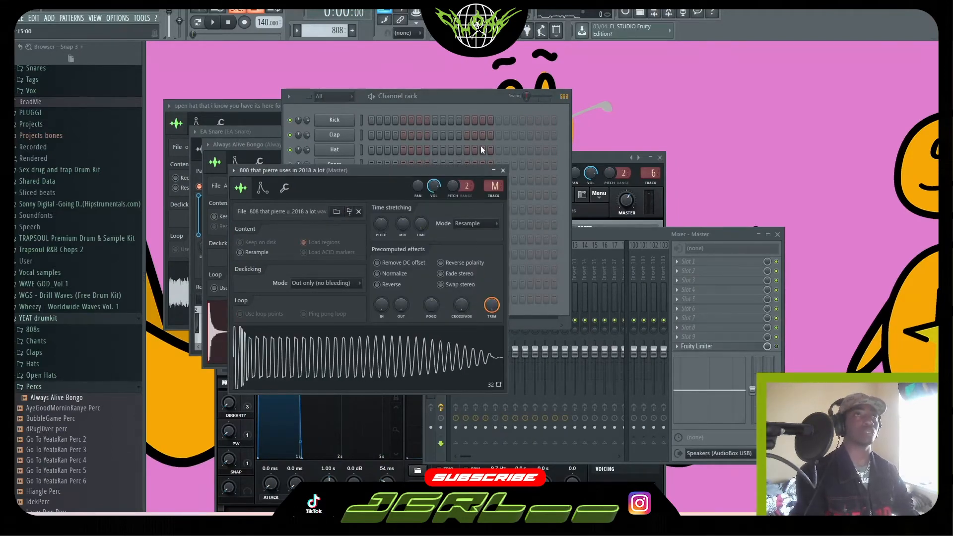
key("ctrl+l")
Set the 808 channel's root note to C3.
left_click(265, 190)
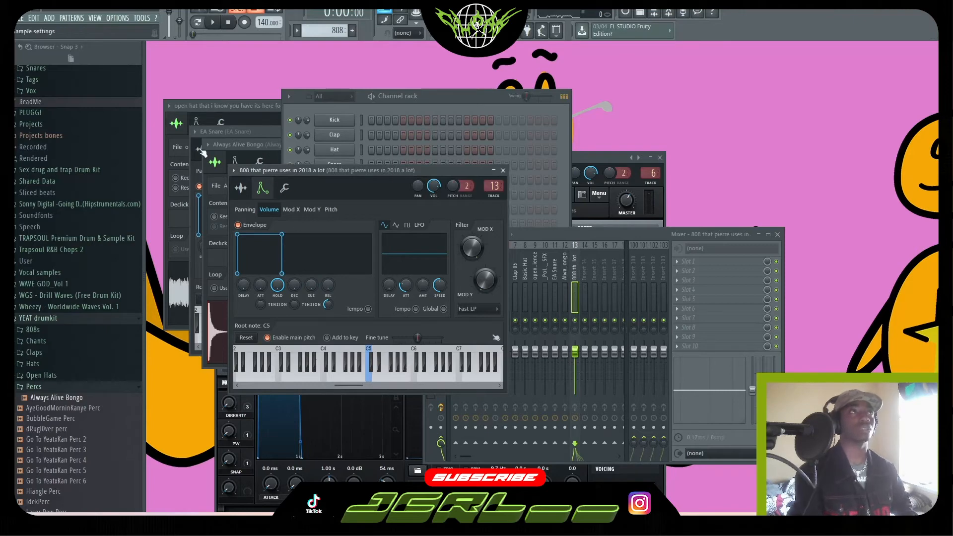
left_click(284, 190)
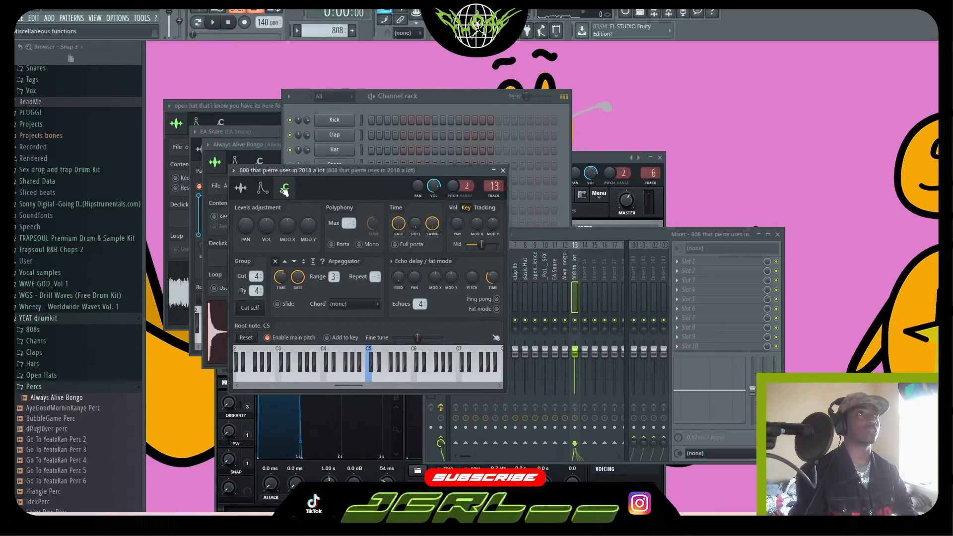
left_click(486, 96)
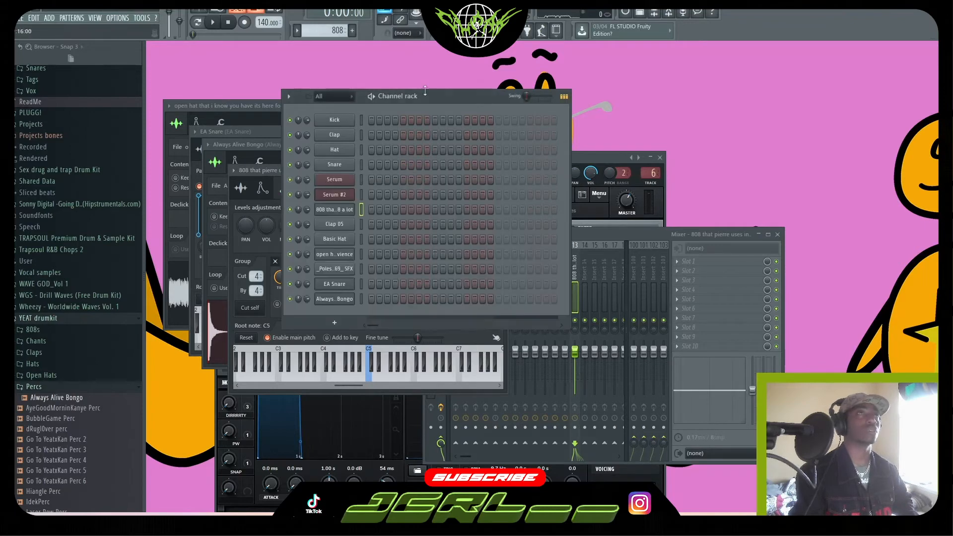
right_click(327, 210)
left_click(328, 211)
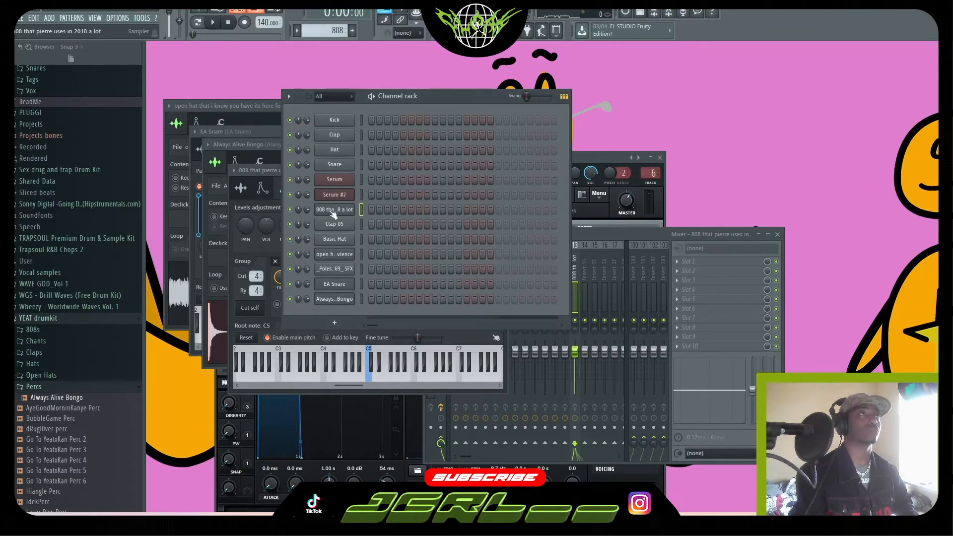
left_click(329, 210)
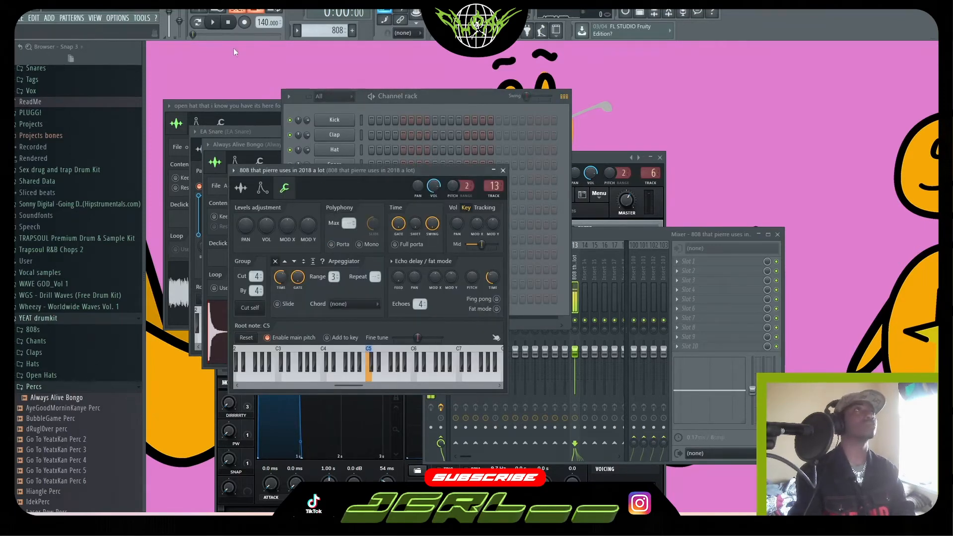
left_click(278, 375)
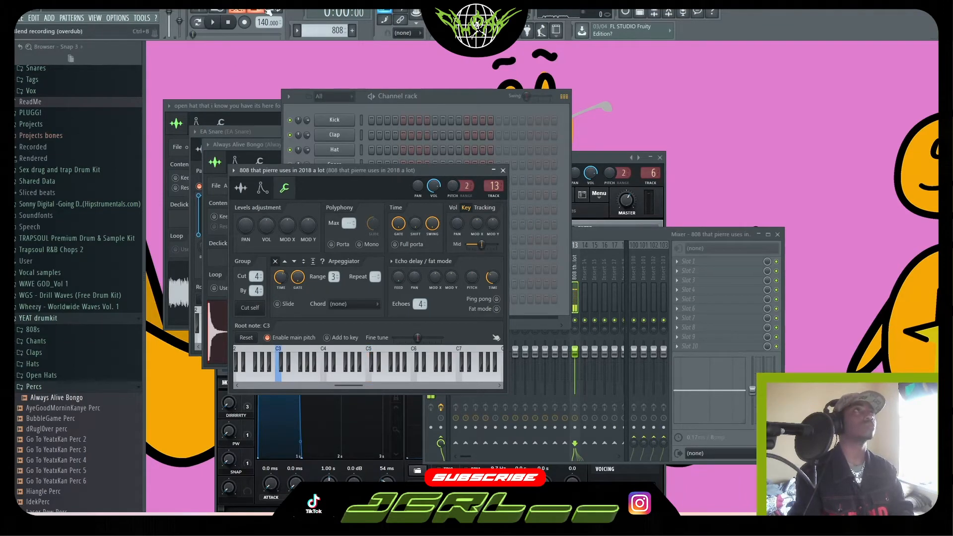
Play the beat and lower the 808 channel's root note to C2.
left_click(218, 23)
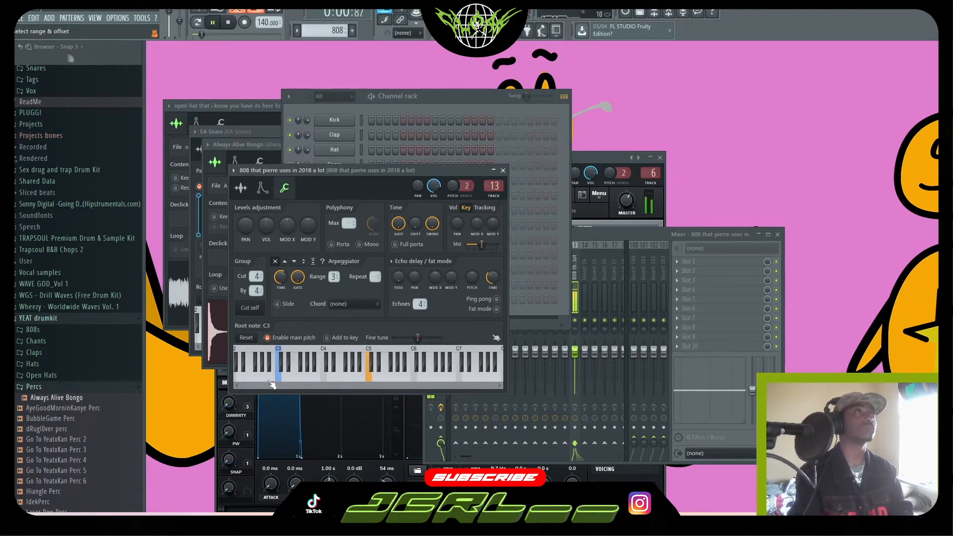
scroll(270, 379, "left", 2)
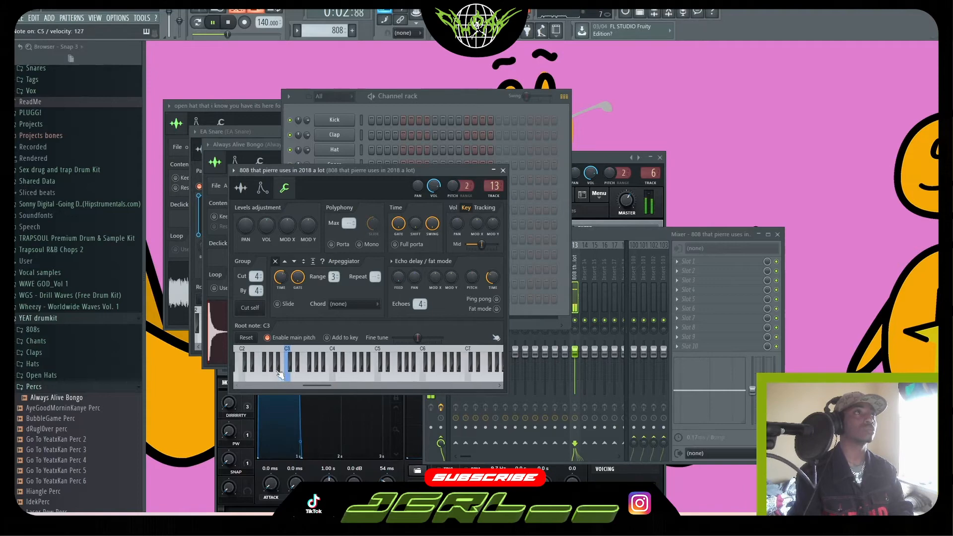
left_click(267, 380)
scroll(268, 382, "left", 2)
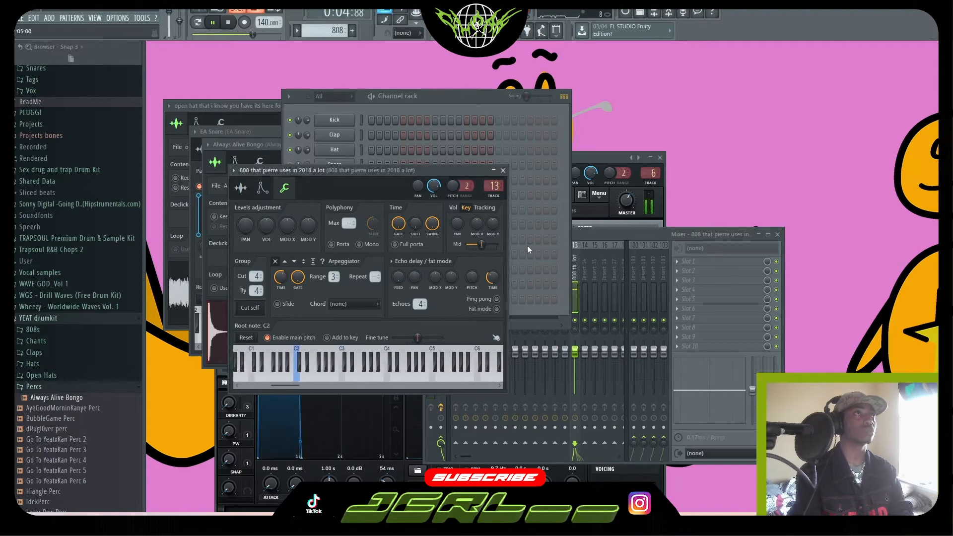
key("space")
Add two eight-step C5 notes to the 808's piano roll, at steps 1 and 13 of bar 1.
left_click(457, 100)
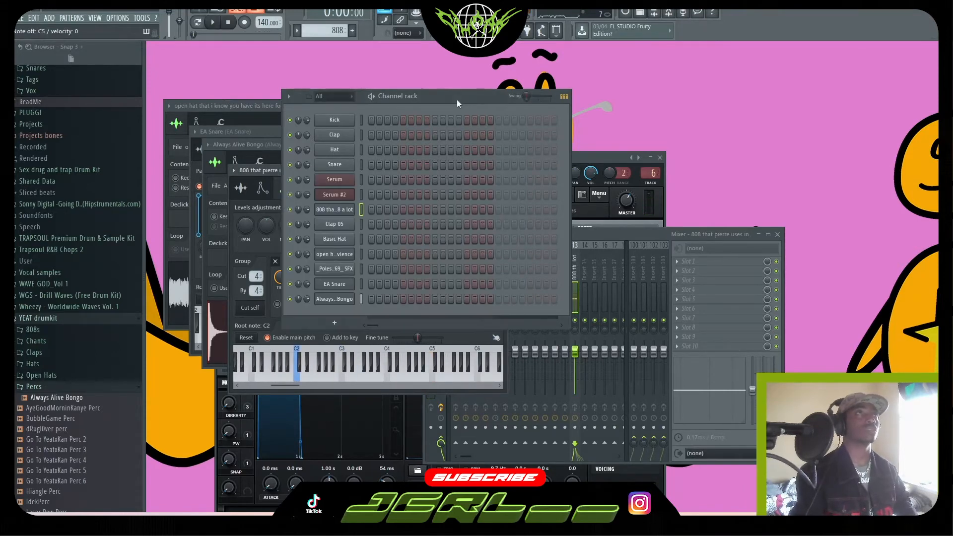
right_click(342, 207)
left_click(377, 209)
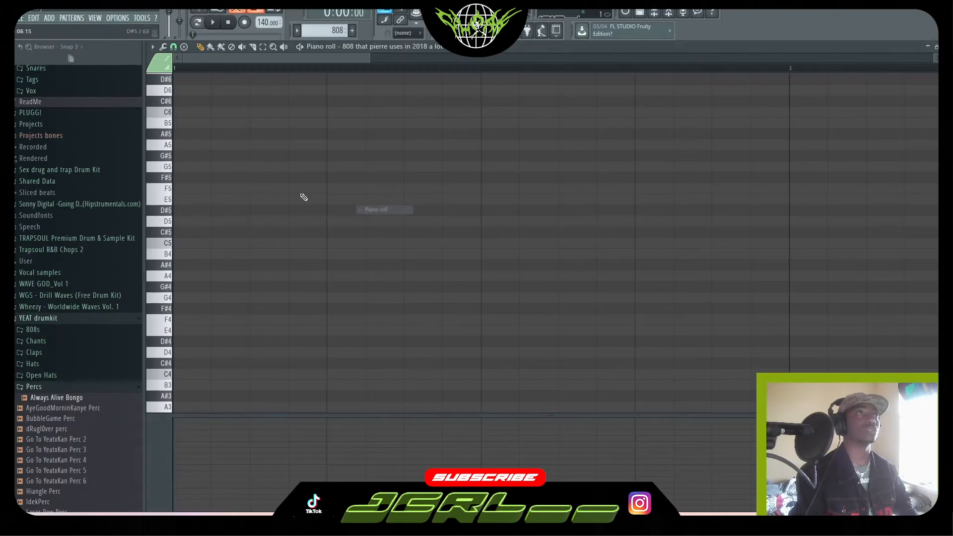
left_click(188, 241)
key("space")
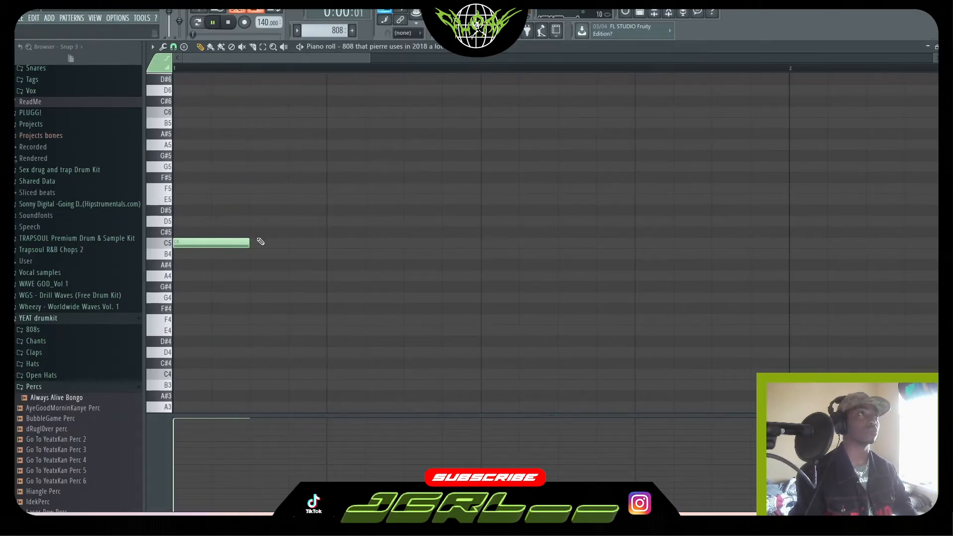
left_click_drag(249, 242, 475, 261)
scroll(451, 84, "down", 2)
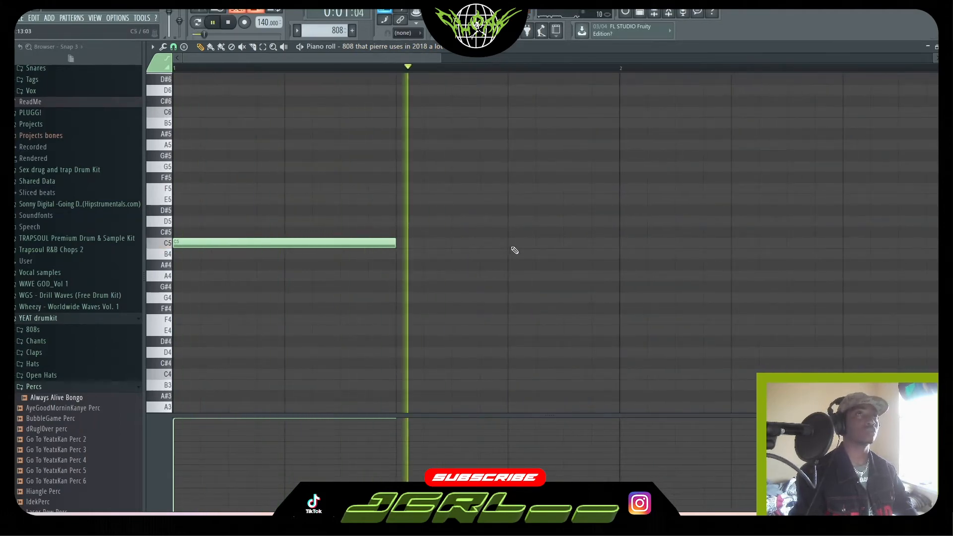
left_click(511, 244)
Add an eight-step 808 note at step 5 of bar 2 and tune it to A#4.
scroll(490, 72, "down", 5)
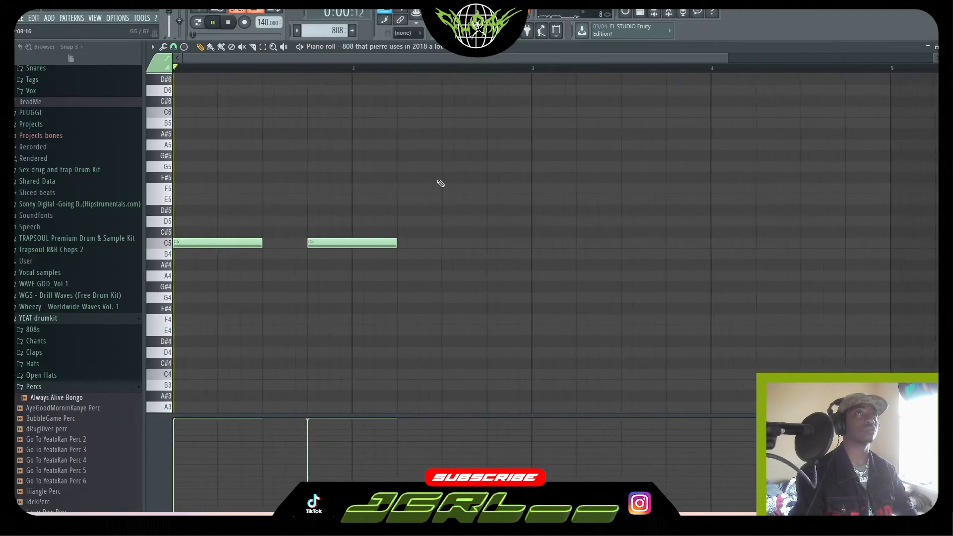
left_click(396, 286)
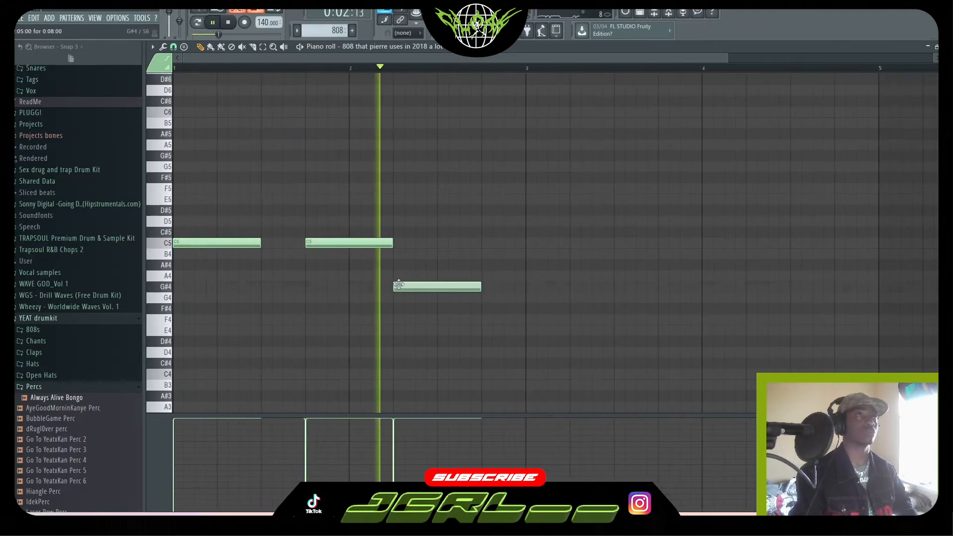
key("space")
left_click_drag(396, 286, 396, 263)
key("space")
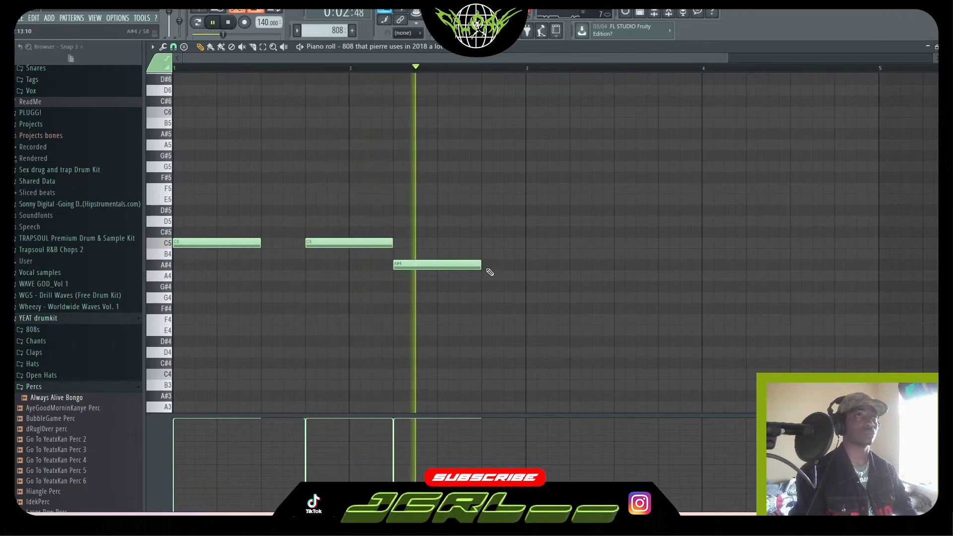
Try an eight-step A#4 808 note at step 13 of bar 2 and delete it.
left_click(488, 267)
key("space")
key("space")
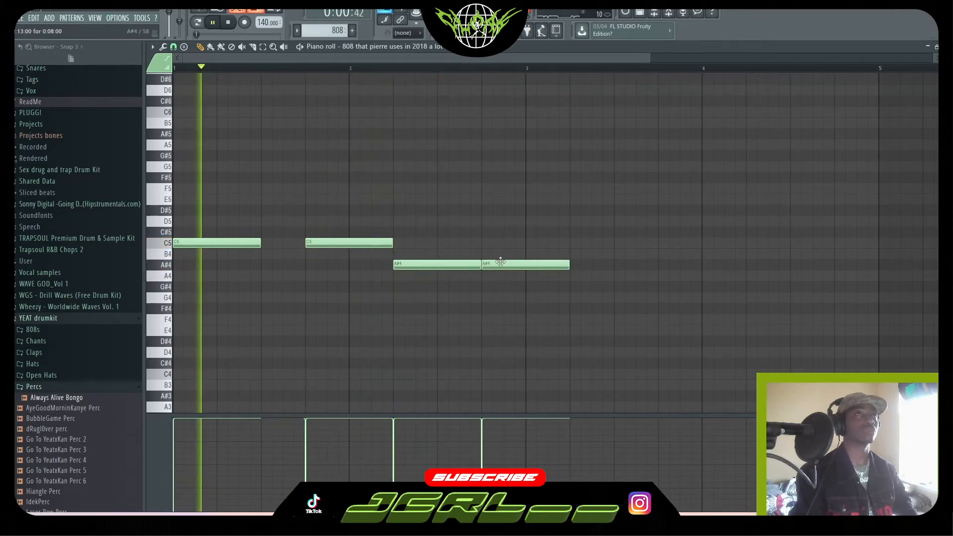
right_click(545, 265)
Finish the 808 phrase with back-to-back six-step A#4 notes from step 5 of bar 2 and repeat it across bars 3 and 4.
left_click_drag(479, 266, 454, 273)
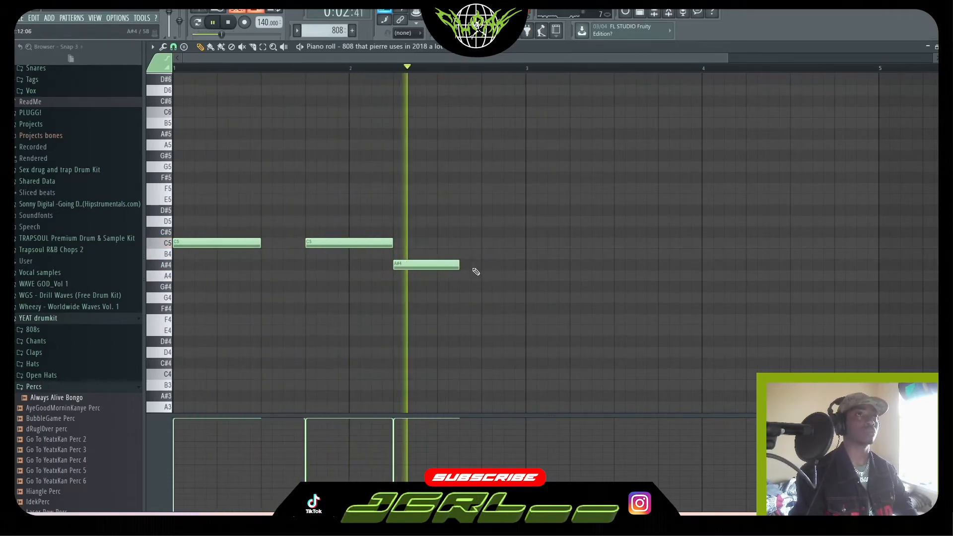
left_click(476, 266)
key("space")
key("space")
left_click_drag(534, 194, 412, 251)
key("F7")
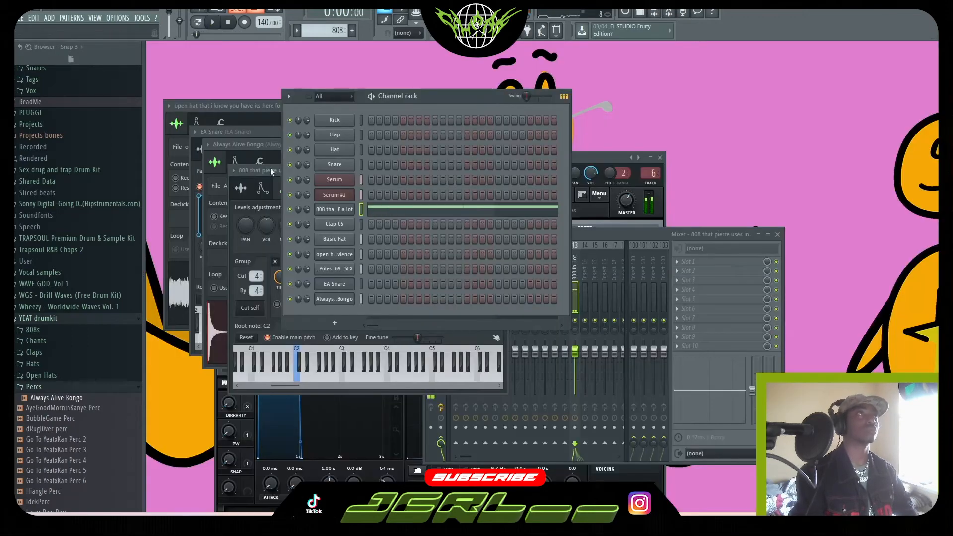
Set the 808 channel's root note to C5 during playback and bring up its mixer track.
left_click(270, 170)
key("space")
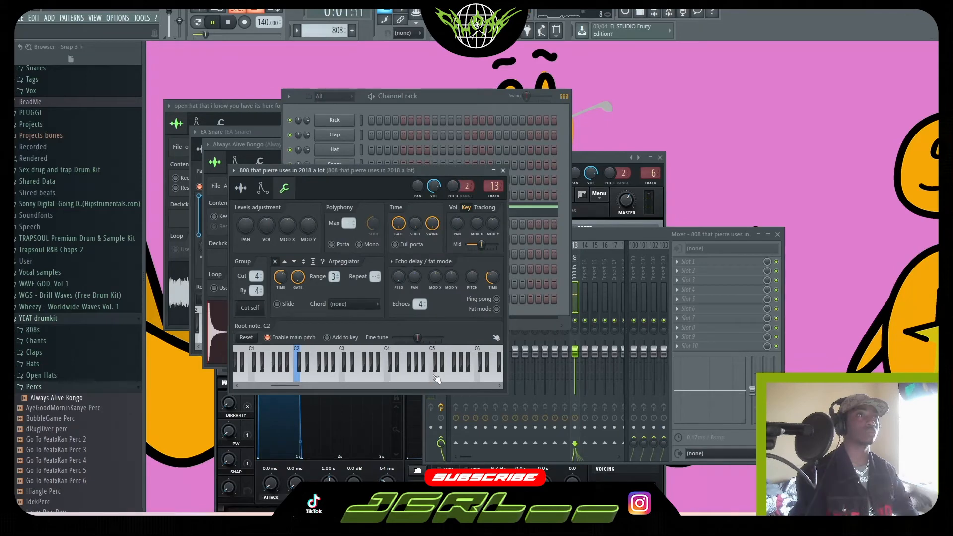
right_click(435, 377)
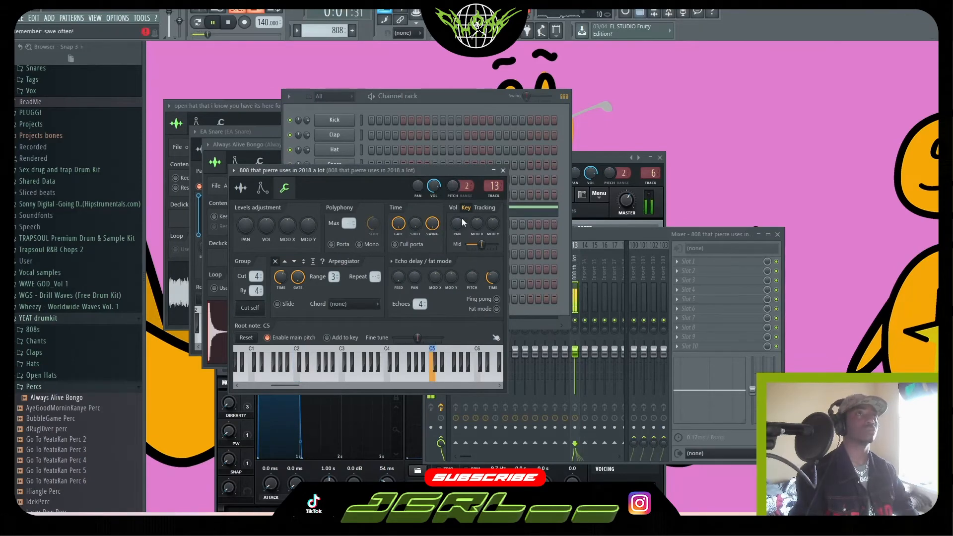
left_click(577, 272)
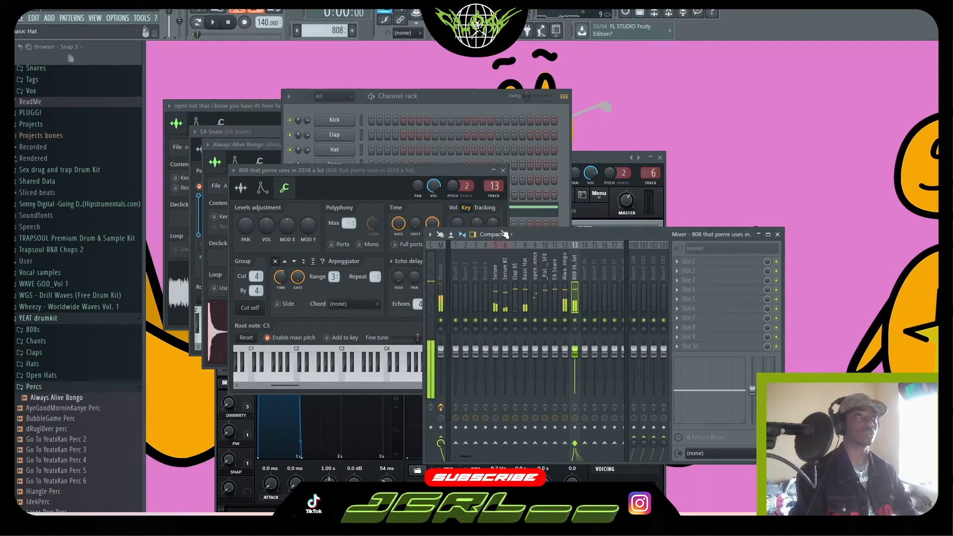
Review the 808's four-bar note pattern in the piano roll during playback.
left_click(463, 95)
right_click(353, 203)
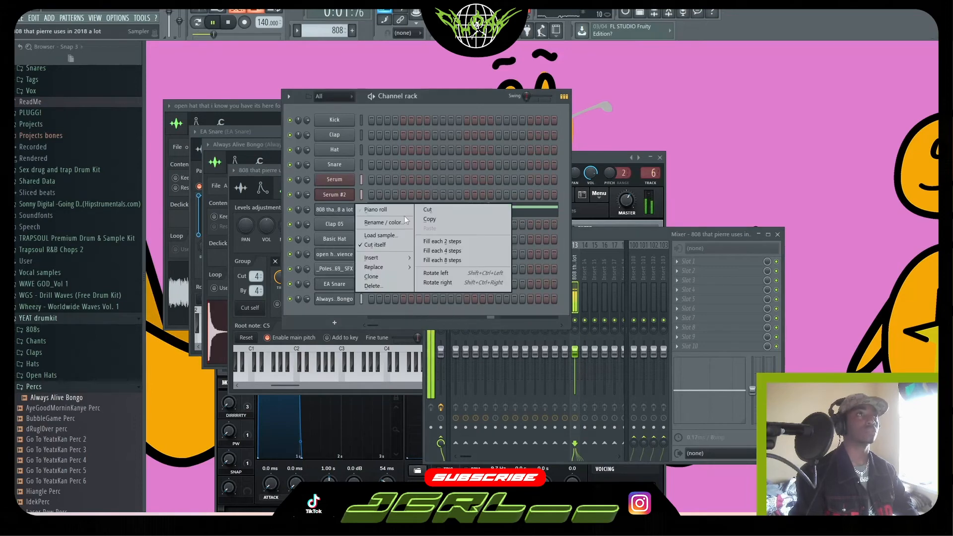
left_click(402, 214)
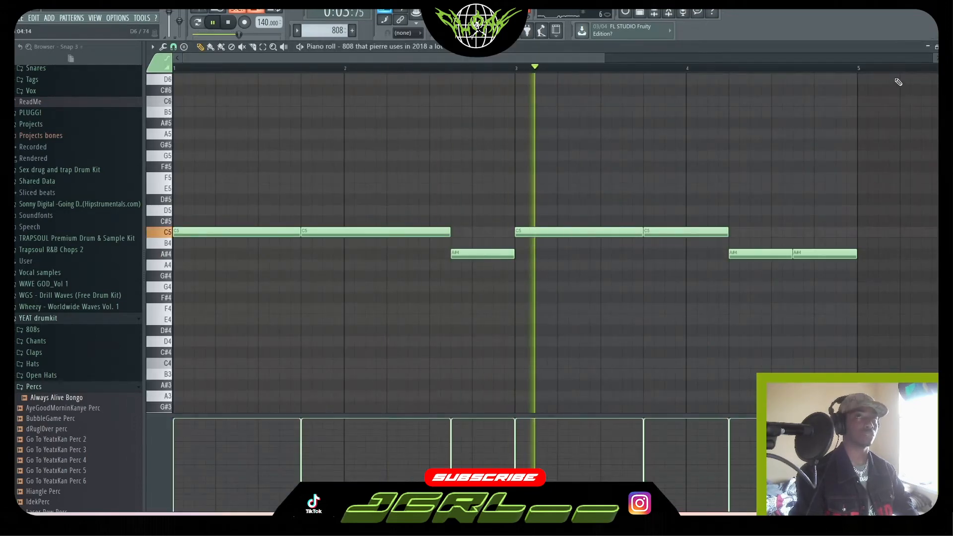
left_click(945, 47)
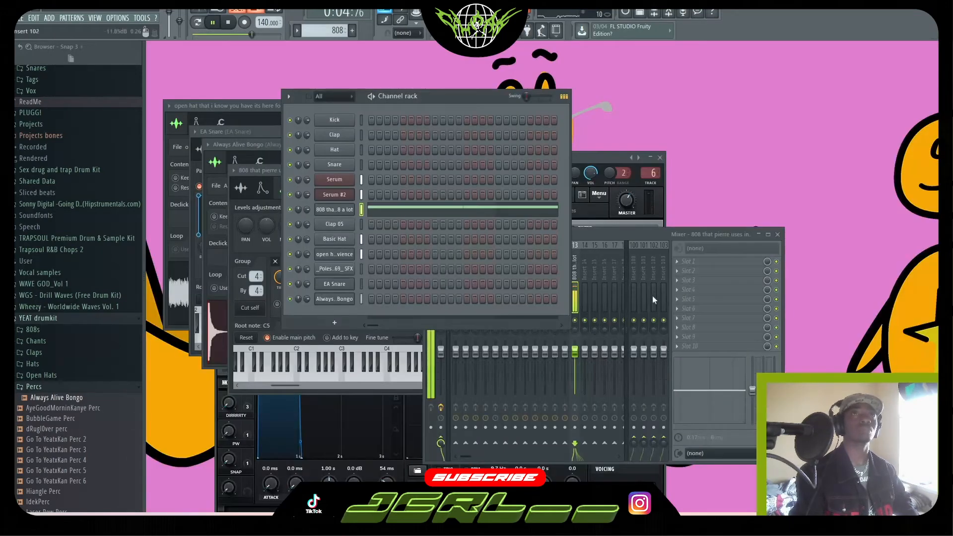
Load Fruity Fast Dist in the first effect slot of the 808's mixer track and play the pattern.
left_click(575, 270)
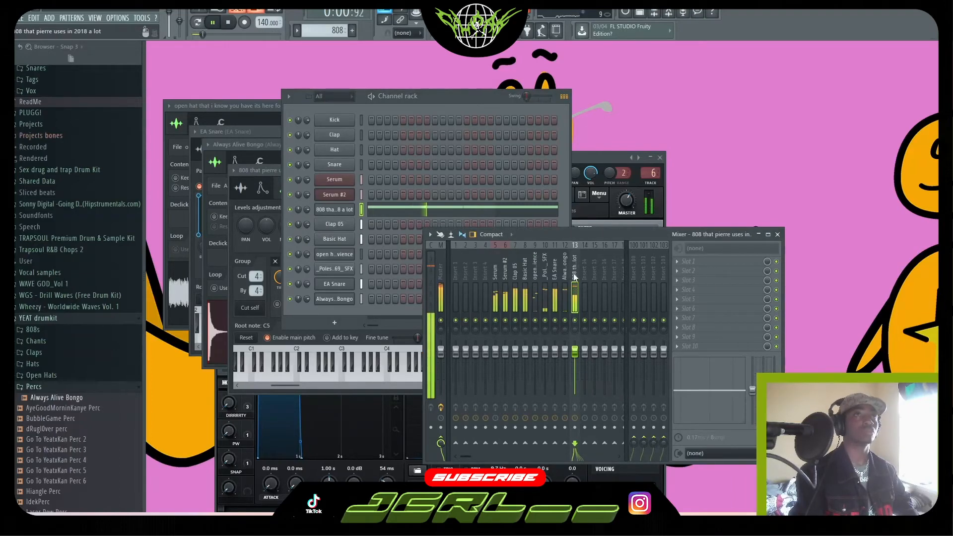
left_click(683, 263)
mouse_move(748, 271)
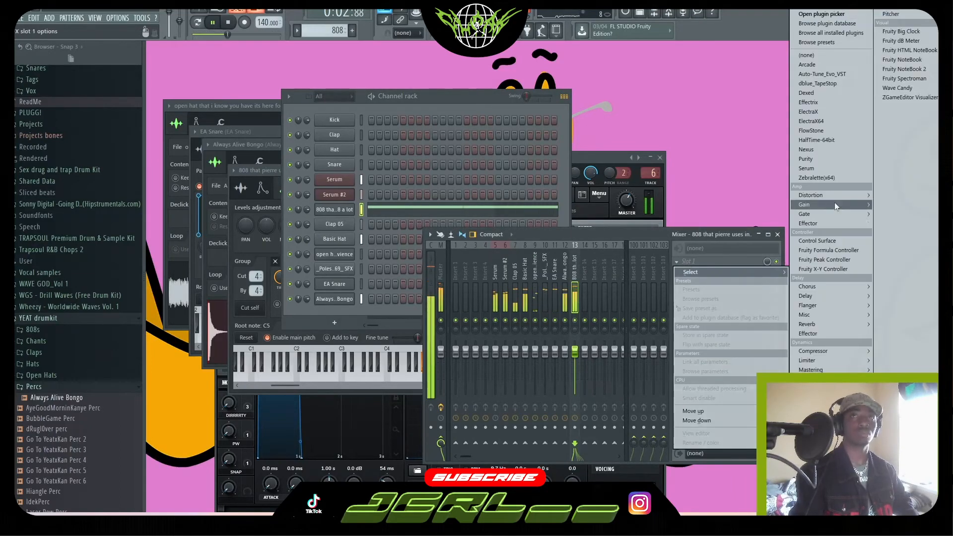
left_click(899, 205)
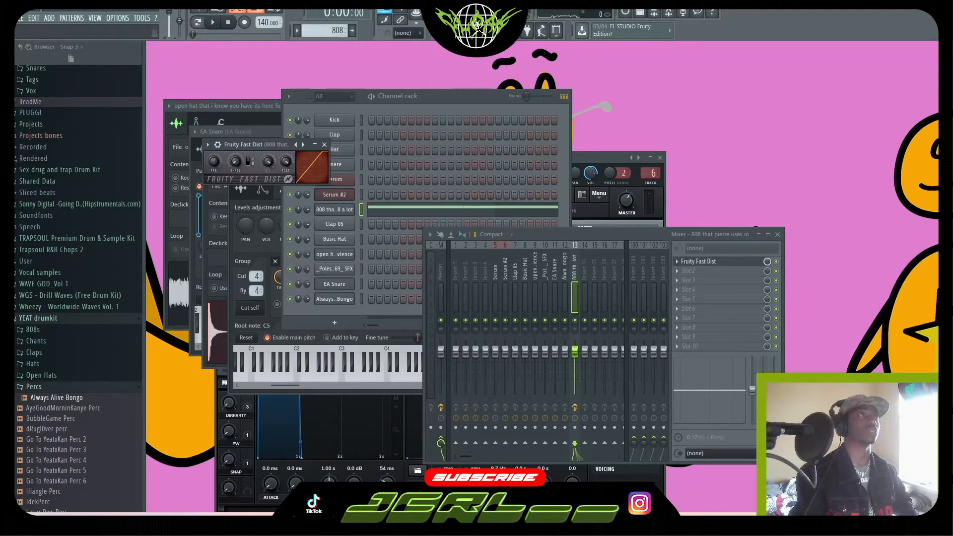
key("space")
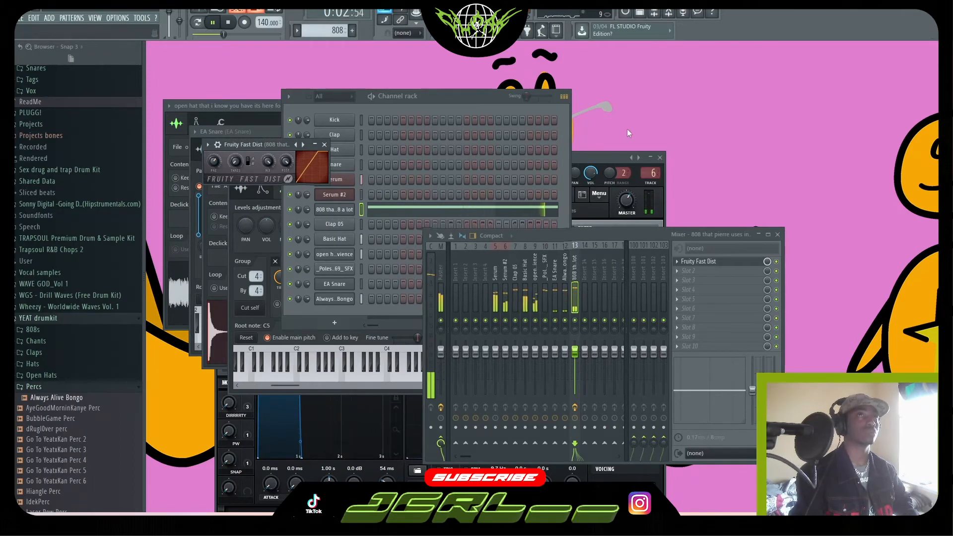
Shorten the 808's second C5 note to eight steps and add a six-step D#5 note from step 5 of bar 2.
left_click(334, 209)
right_click(355, 207)
left_click(374, 209)
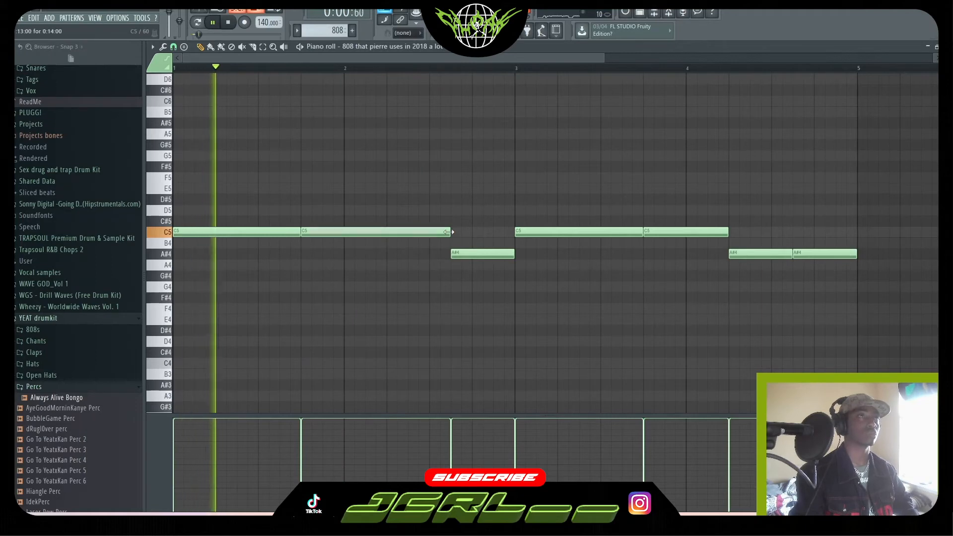
left_click_drag(449, 231, 399, 189)
left_click(385, 200)
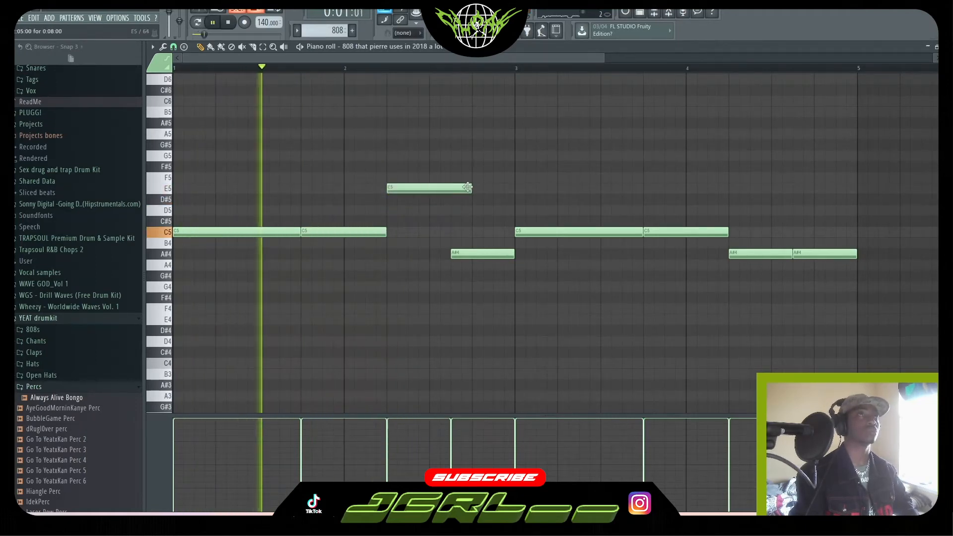
left_click_drag(471, 188, 450, 189)
key("space")
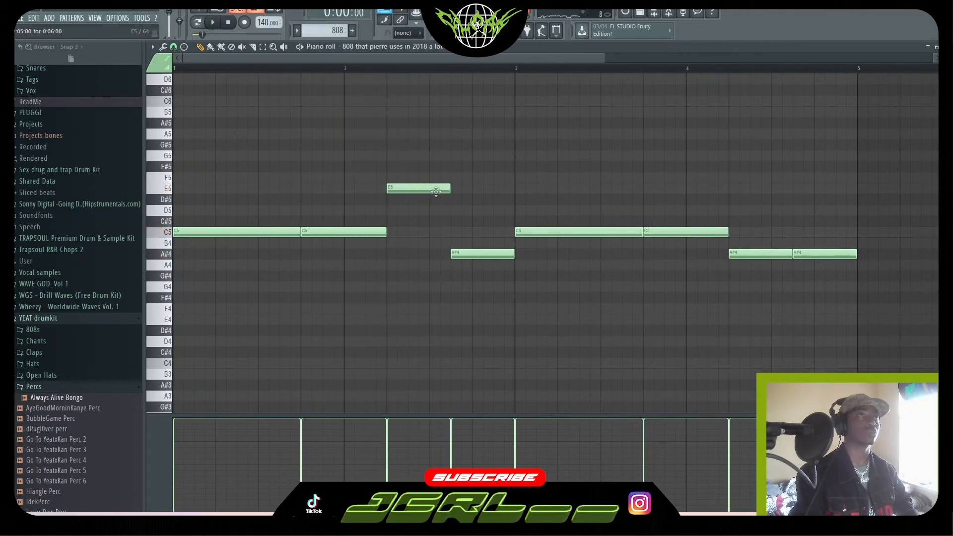
left_click_drag(432, 194, 431, 206)
key("space")
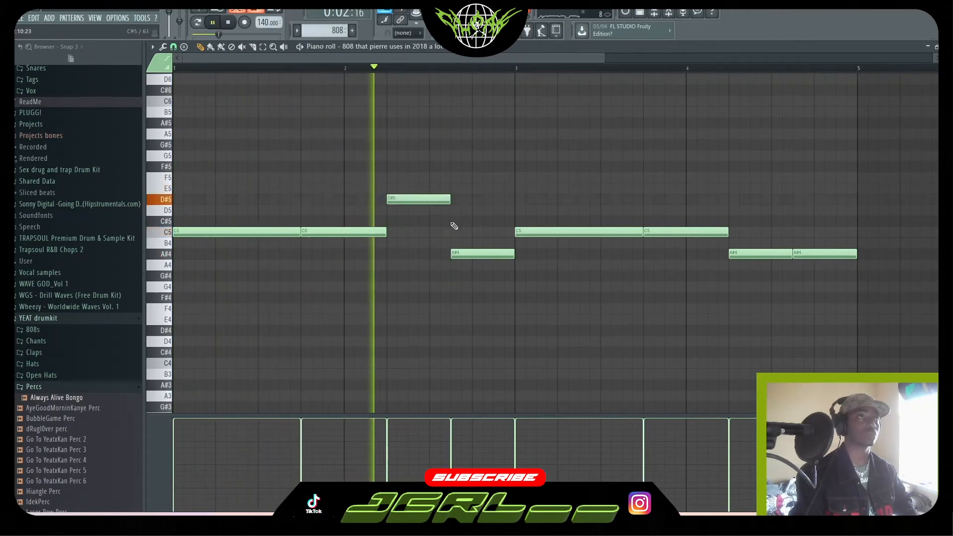
Move the 808's A#4 note at step 11 of bar 2 up to D#5 and adjust its end.
left_click_drag(464, 248, 464, 196)
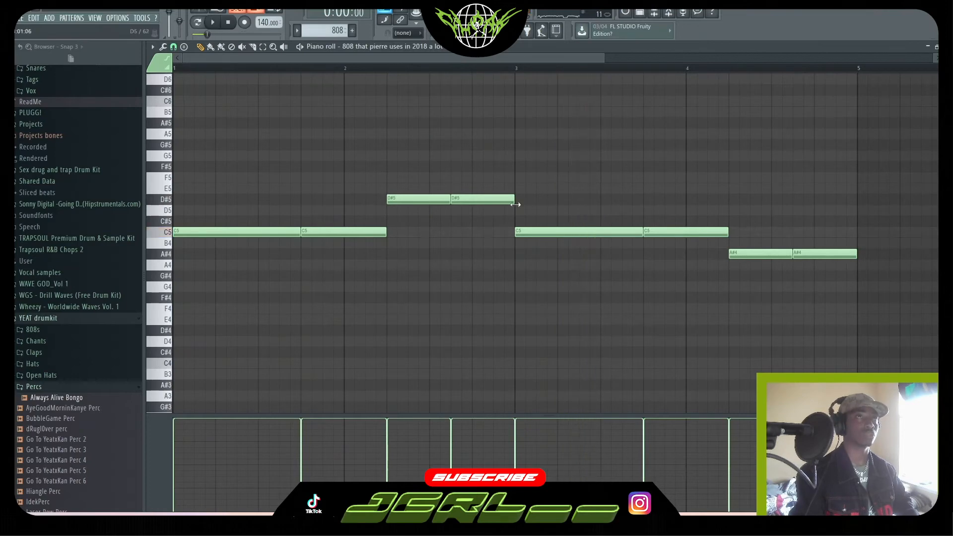
left_click_drag(513, 199, 493, 199)
left_click(494, 199)
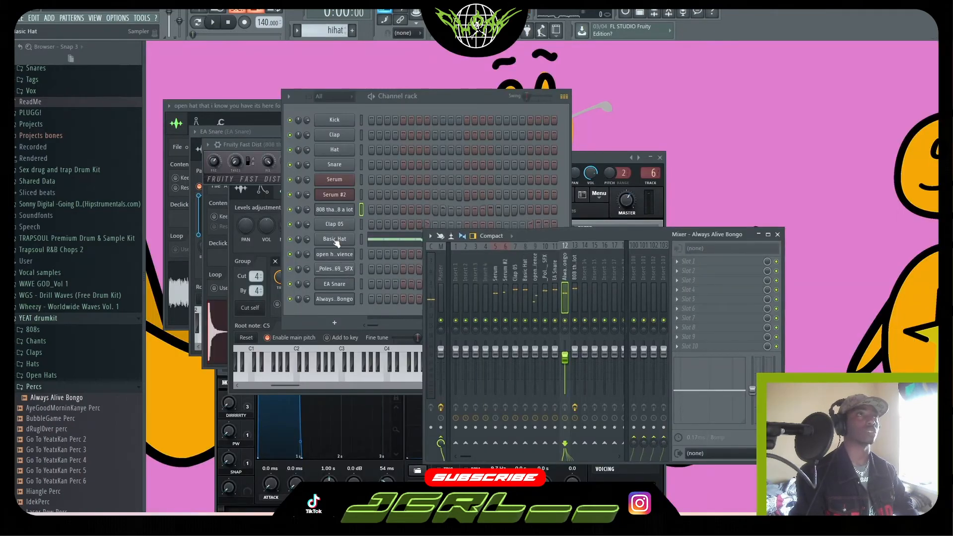
Chop the Basic Hat note at step 9 of bar 1 into four equal hits in its piano roll.
right_click(336, 241)
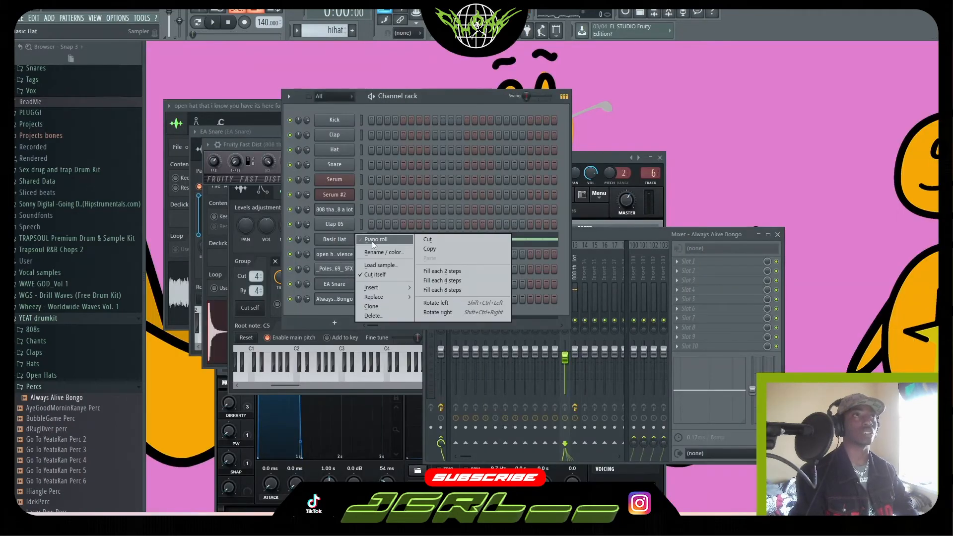
left_click(371, 240)
key("space")
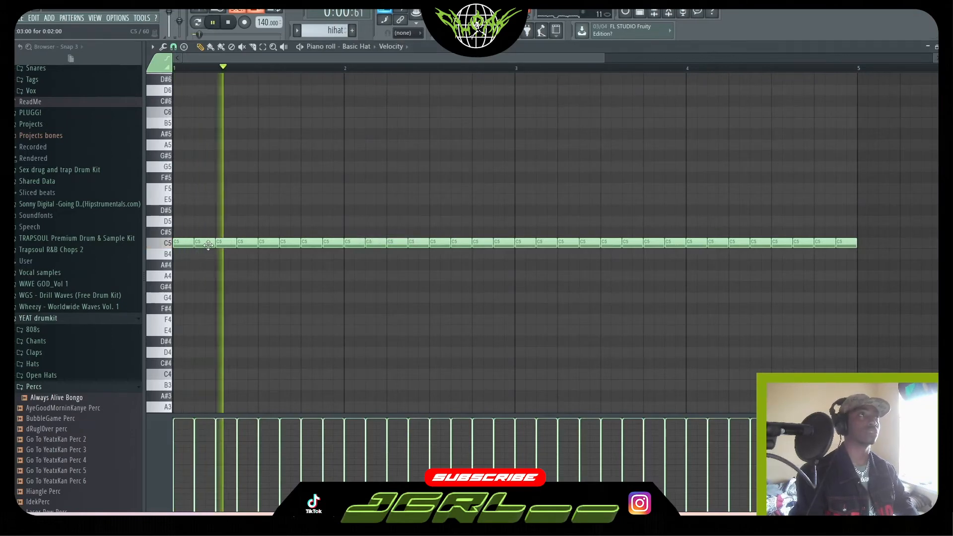
key("space")
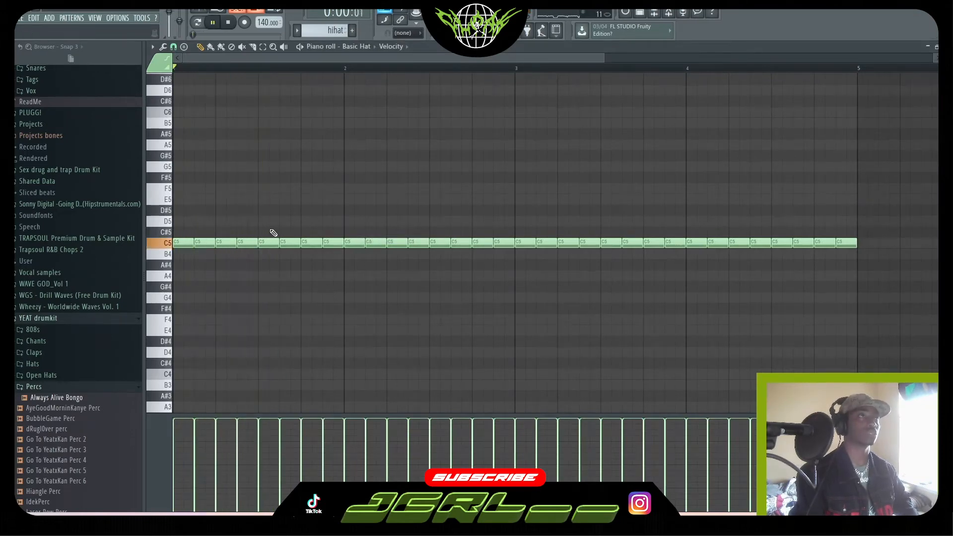
key("space")
left_click(267, 245, "ctrl")
key("alt+u")
key("space")
key("space")
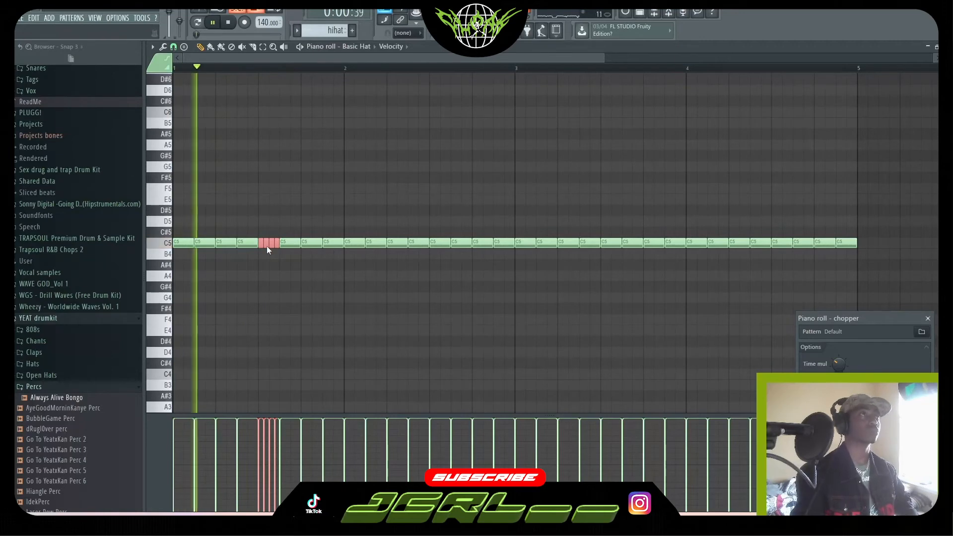
left_click(909, 449)
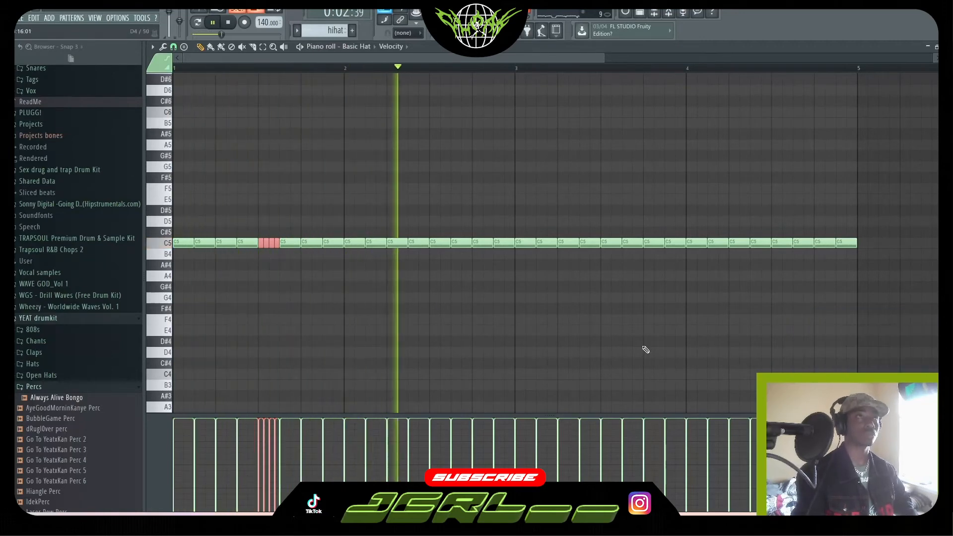
Extend the hihat clip on Track 4 of the playlist to the full four bars.
key("space")
key("space")
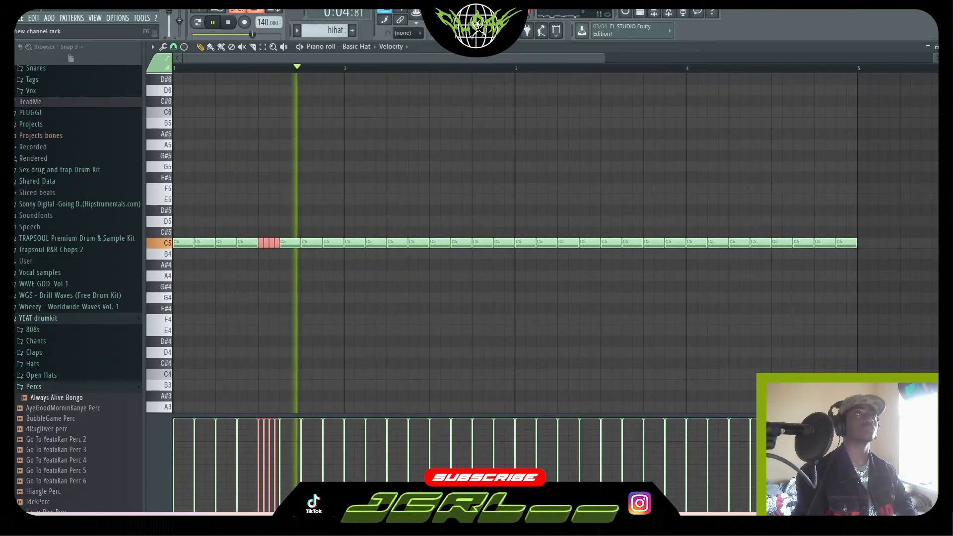
key("F5")
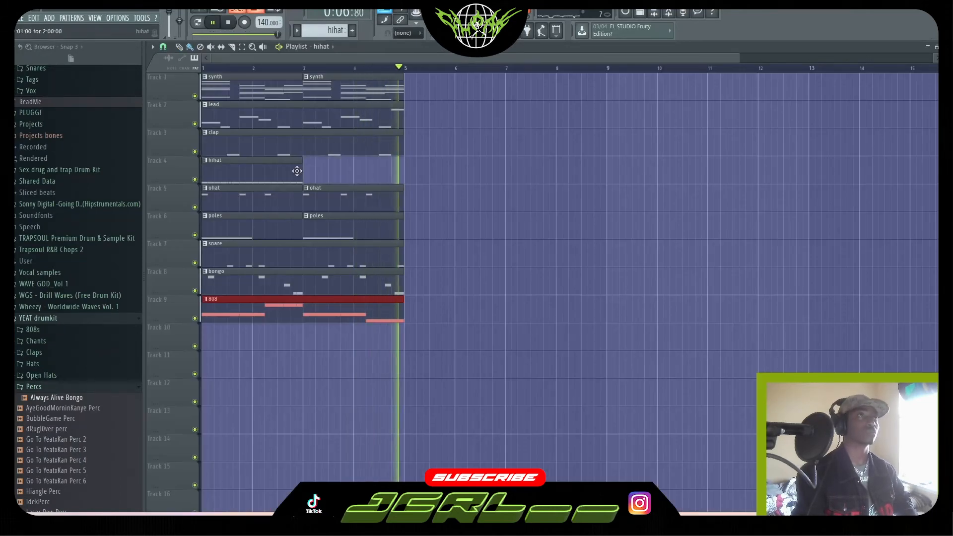
left_click_drag(299, 169, 400, 172)
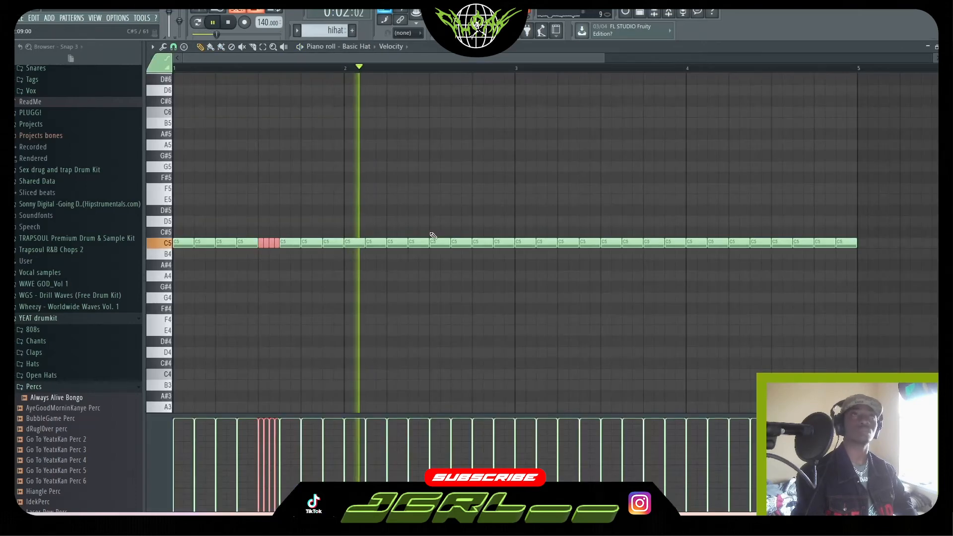
Chop the Basic Hat note at step 9 of bar 2 into two equal hits, adjusting the chopper's time multiplier.
key("F7")
key("space")
left_click_drag(438, 231, 441, 257)
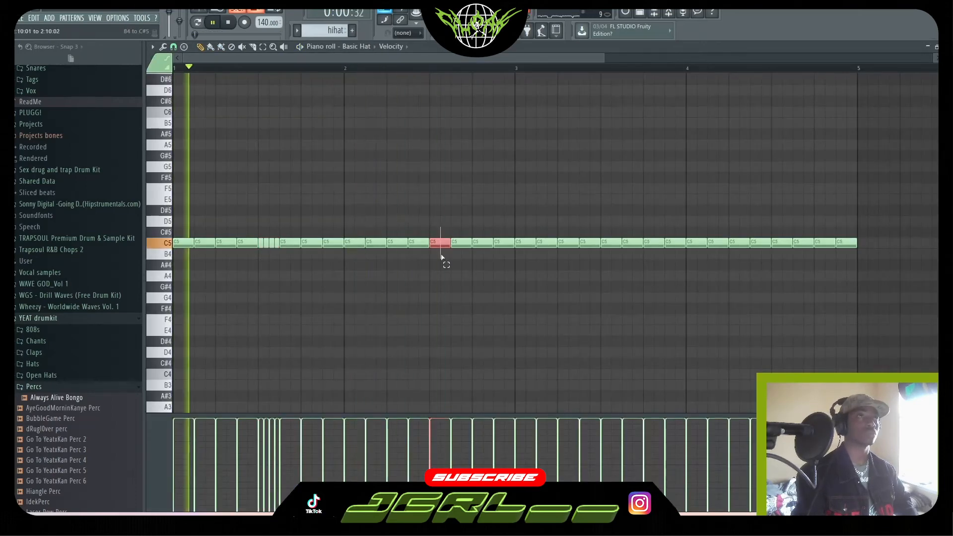
key("alt+u")
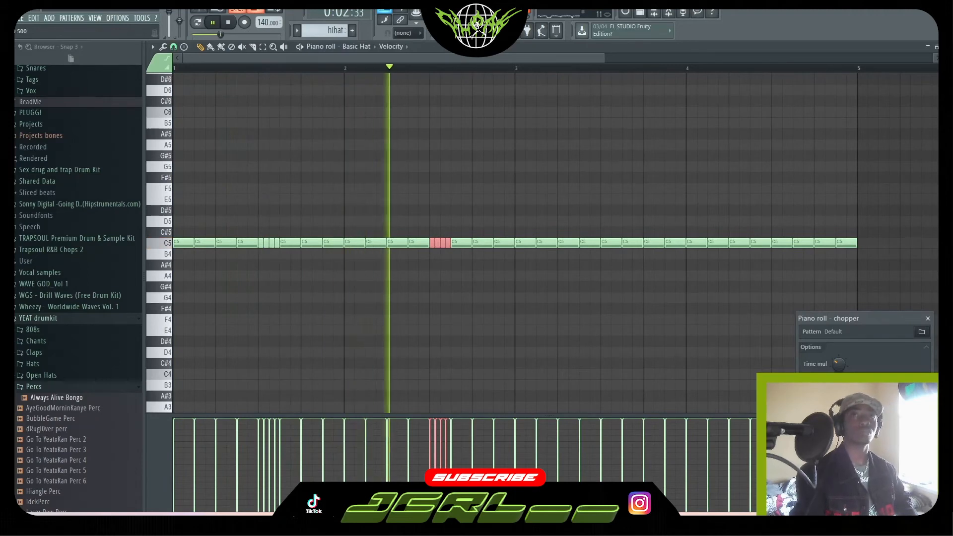
left_click_drag(841, 361, 838, 361)
key("space")
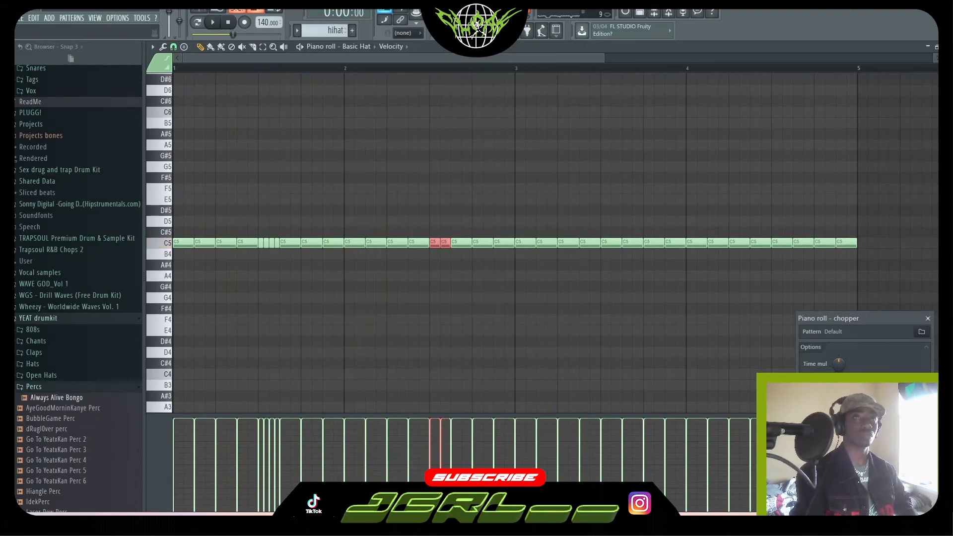
key("space")
key("Return")
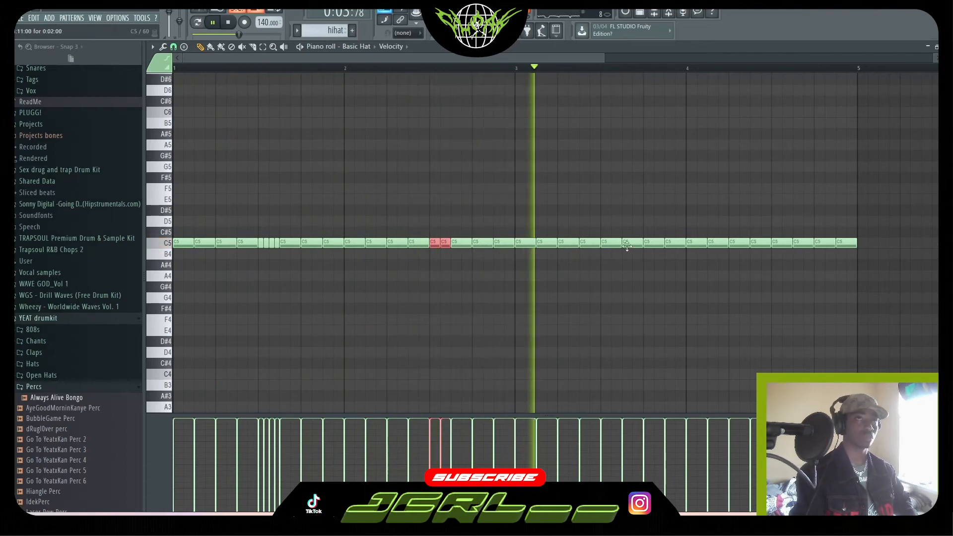
Chop the Basic Hat note at step 13 of bar 3 into four equal hits.
key("space")
left_click_drag(642, 232, 656, 269)
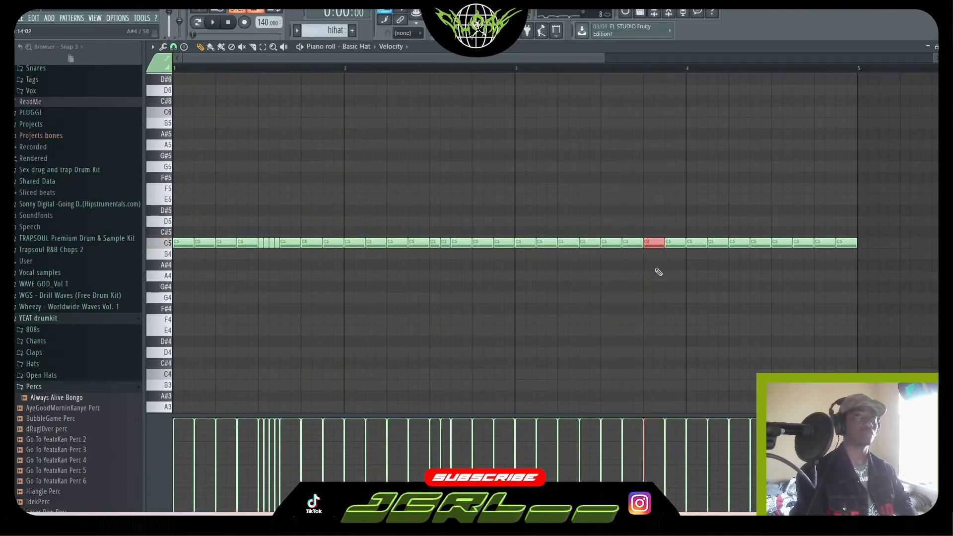
key("space")
key("alt+u")
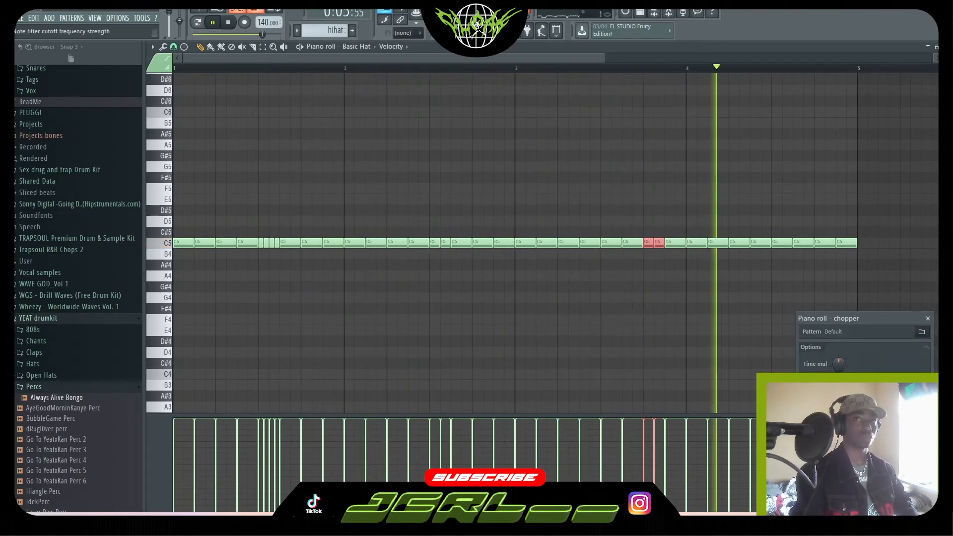
left_click_drag(839, 363, 838, 380)
left_click(909, 395)
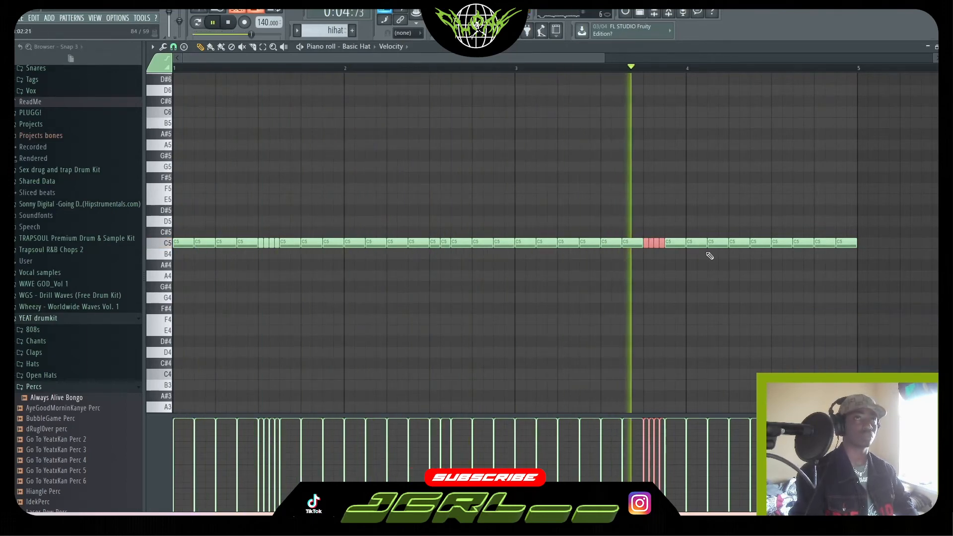
Chop the Basic Hat note at step 13 of bar 4 into two equal hits and leave the piano roll.
left_click(825, 243)
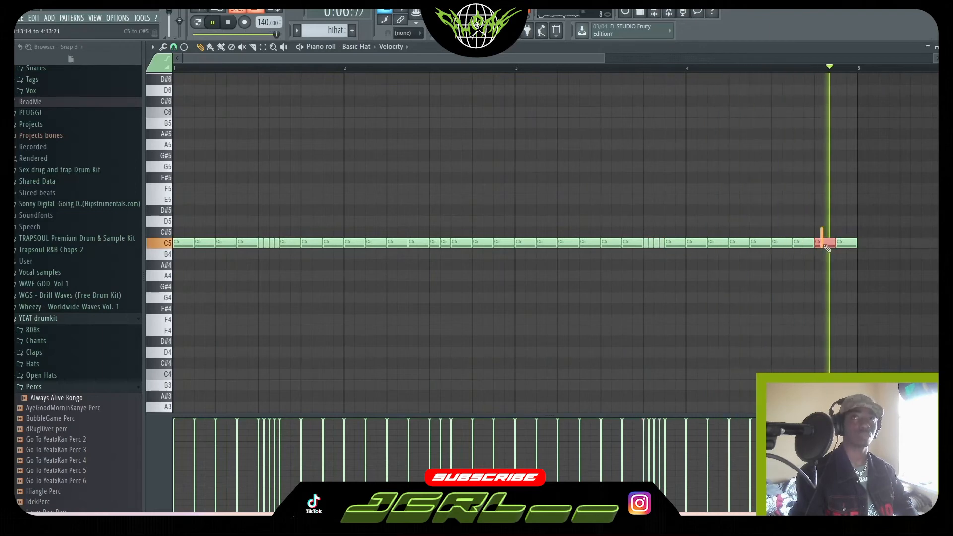
key("alt+u")
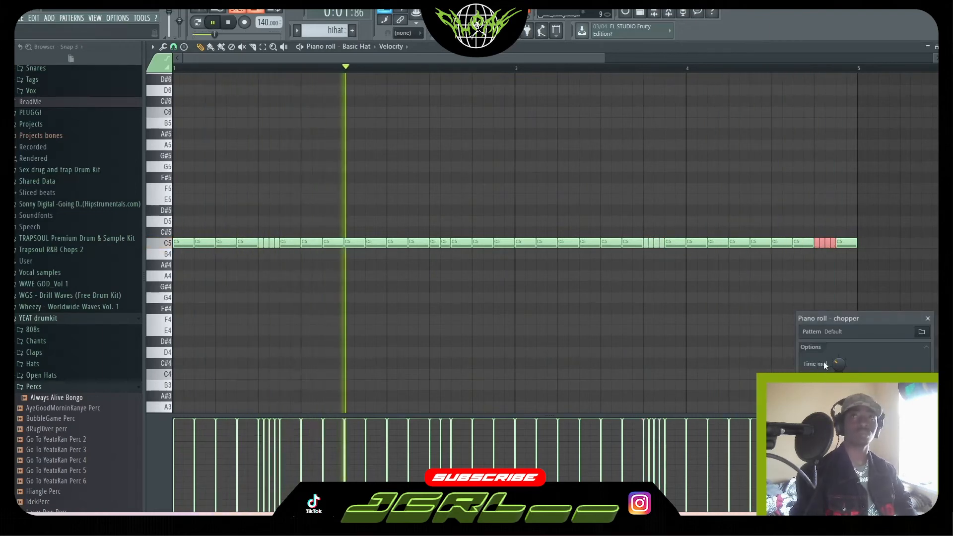
left_click_drag(839, 363, 840, 348)
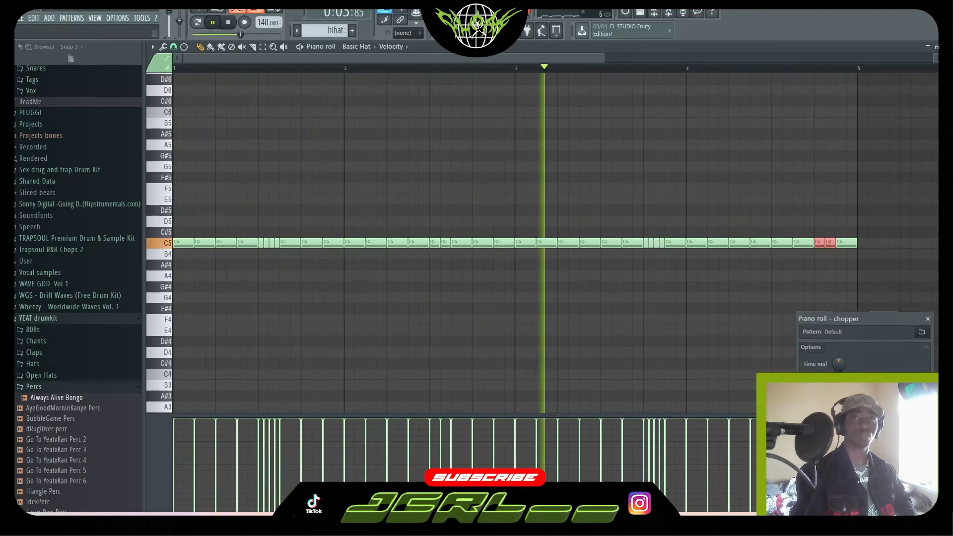
key("Return")
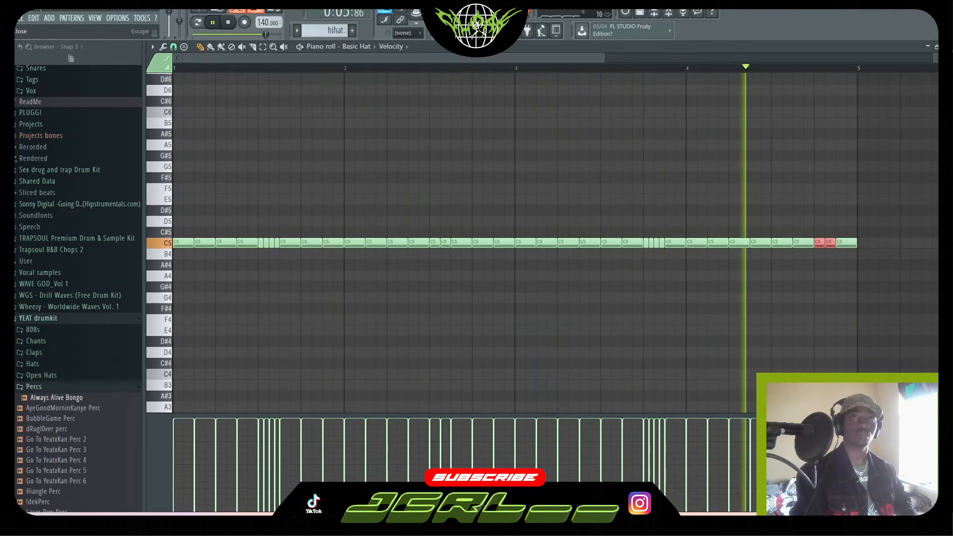
key("F7")
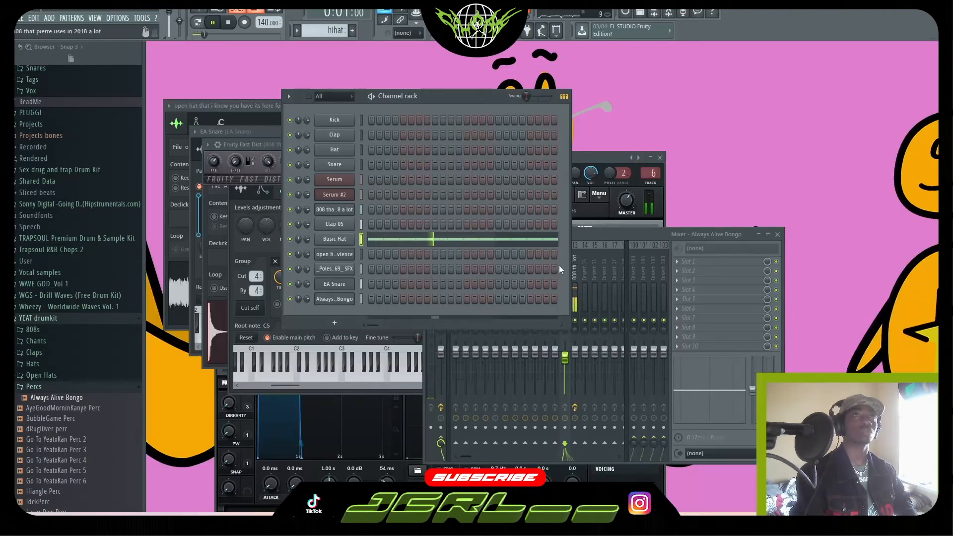
Load Fruity Stereo Shaper in the first effect slot of the Basic Hat's mixer track and start playback.
left_click(600, 239)
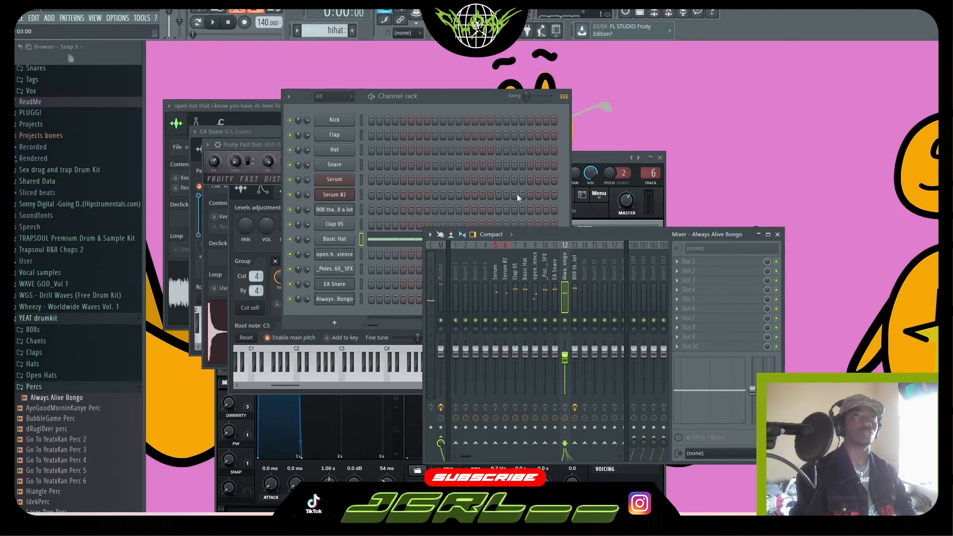
left_click(336, 240)
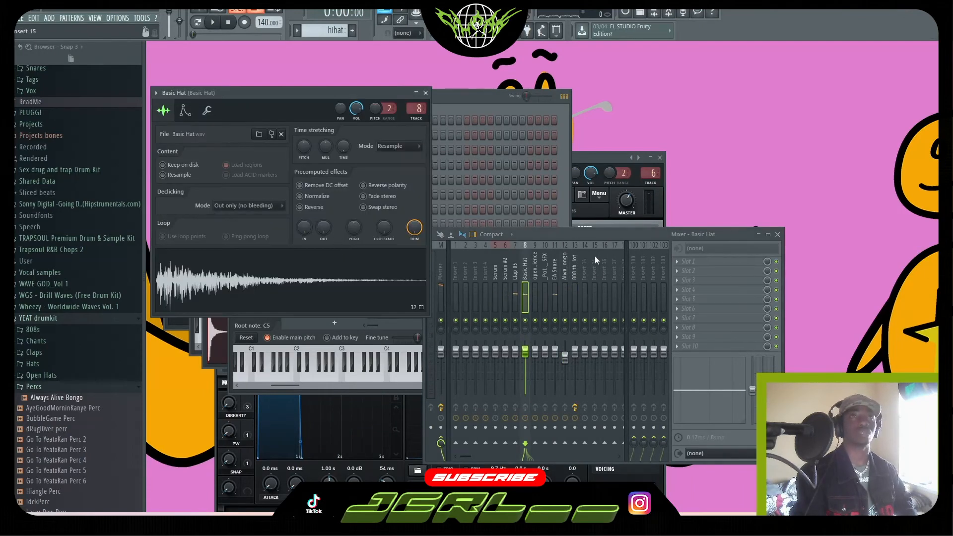
left_click(696, 259)
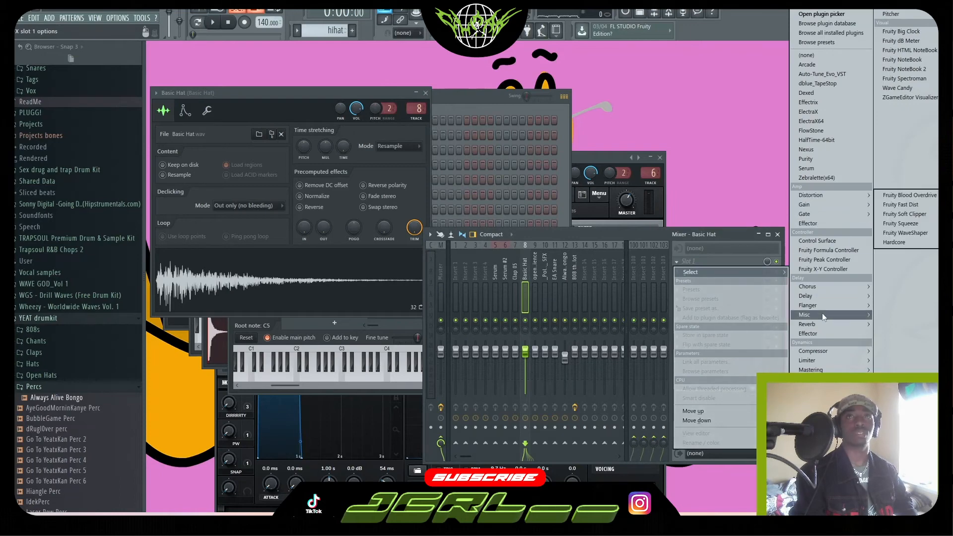
mouse_move(821, 314)
left_click(897, 222)
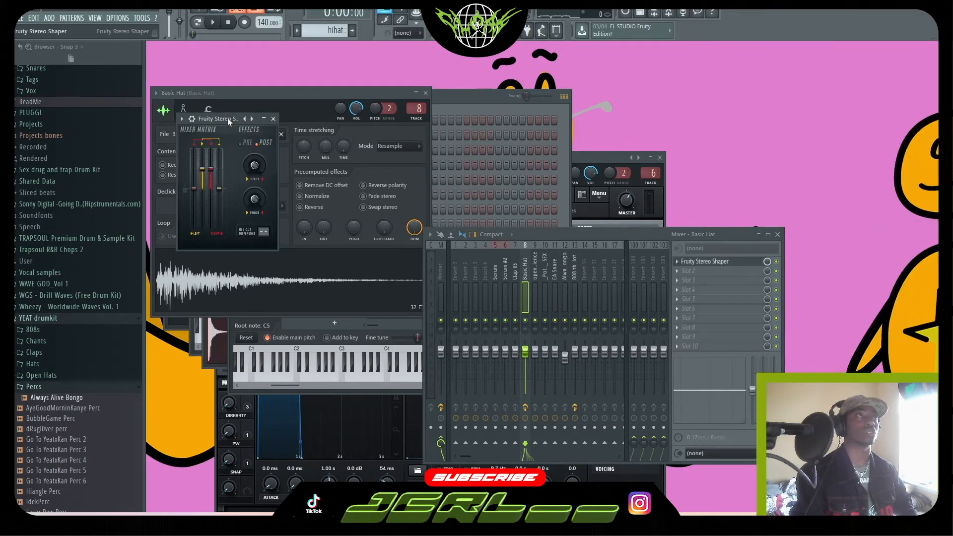
left_click_drag(228, 117, 680, 107)
key("space")
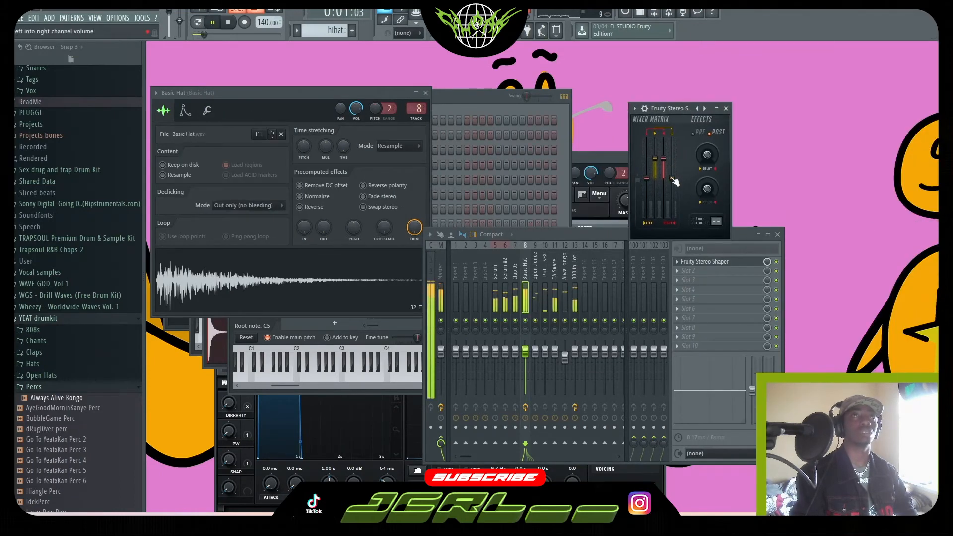
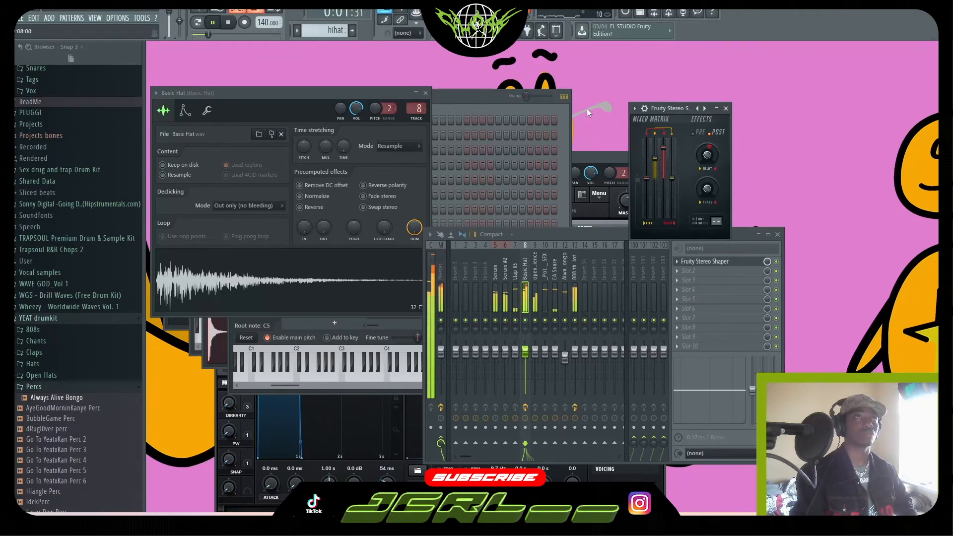
Stop playback and lower the volume fader of the Serum #2 mixer track.
key("F6")
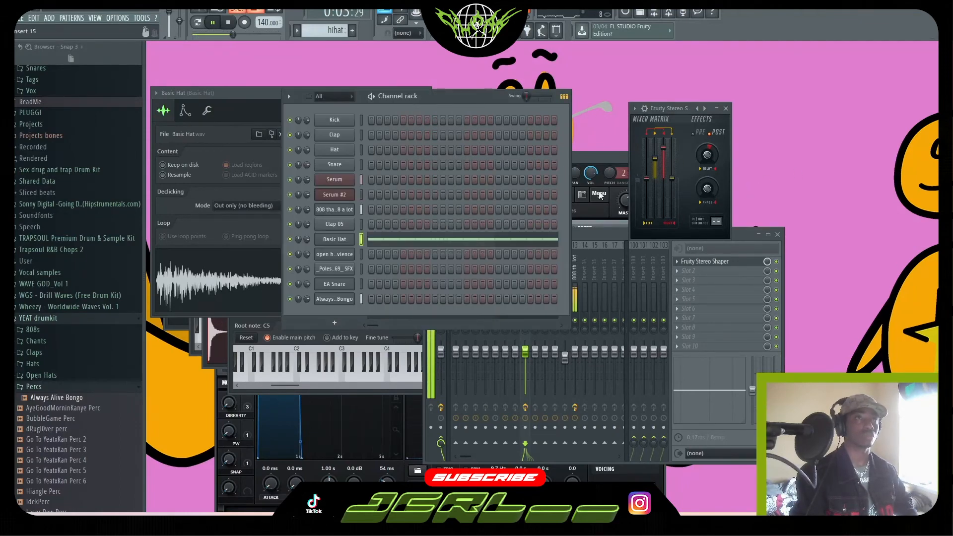
left_click(588, 231)
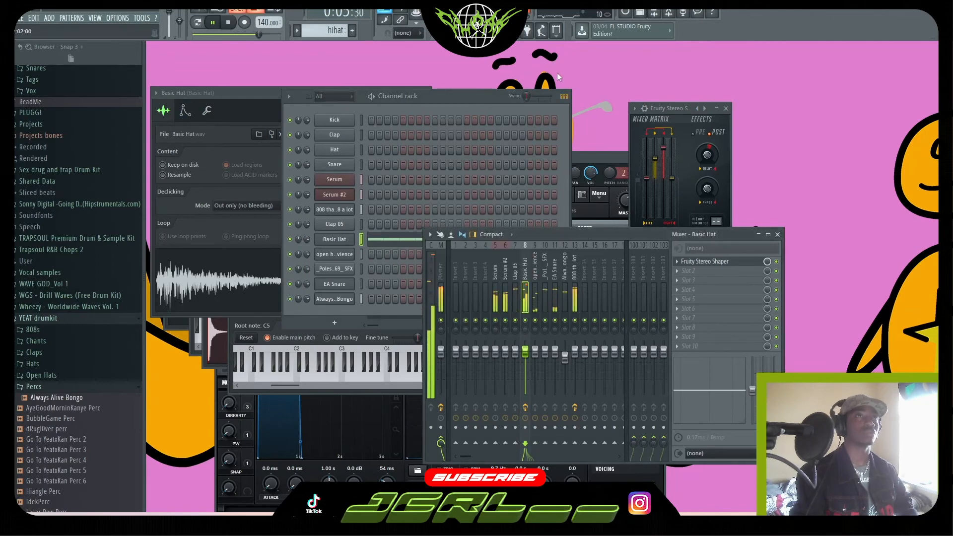
key("space")
left_click(384, 92)
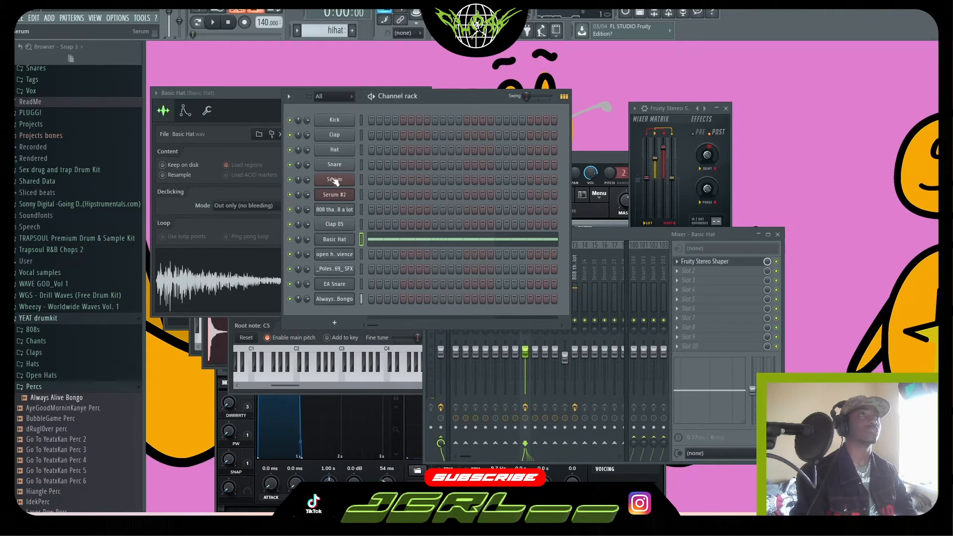
left_click(600, 233)
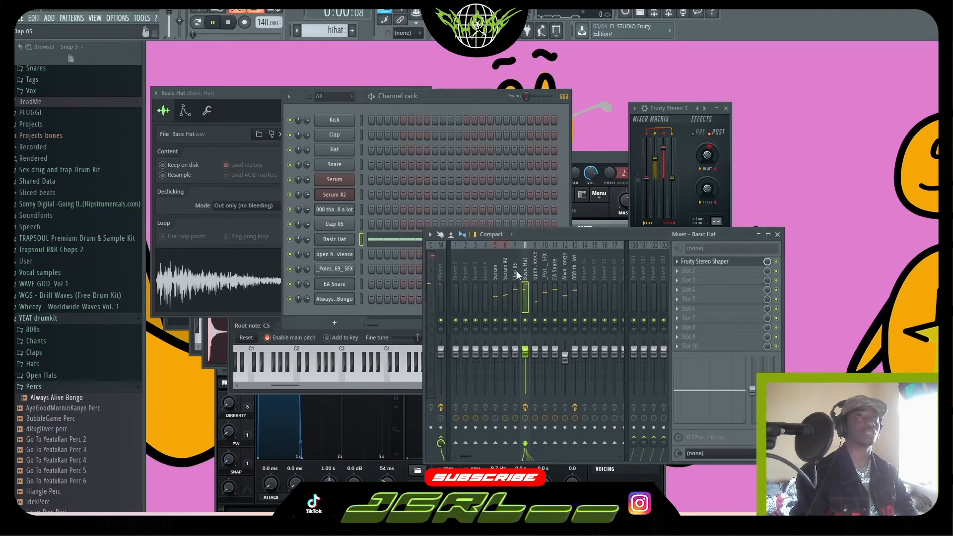
left_click_drag(505, 351, 507, 364)
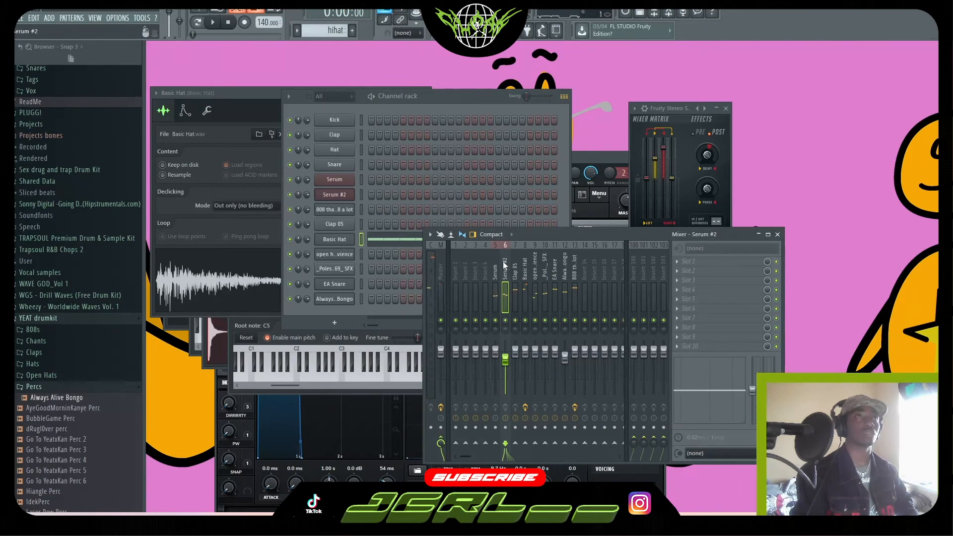
Load Fruity Reeverb 2 in the first effect slot of the Serum #2 mixer track and set the track's fader to about -4.9 dB during playback.
left_click(685, 264)
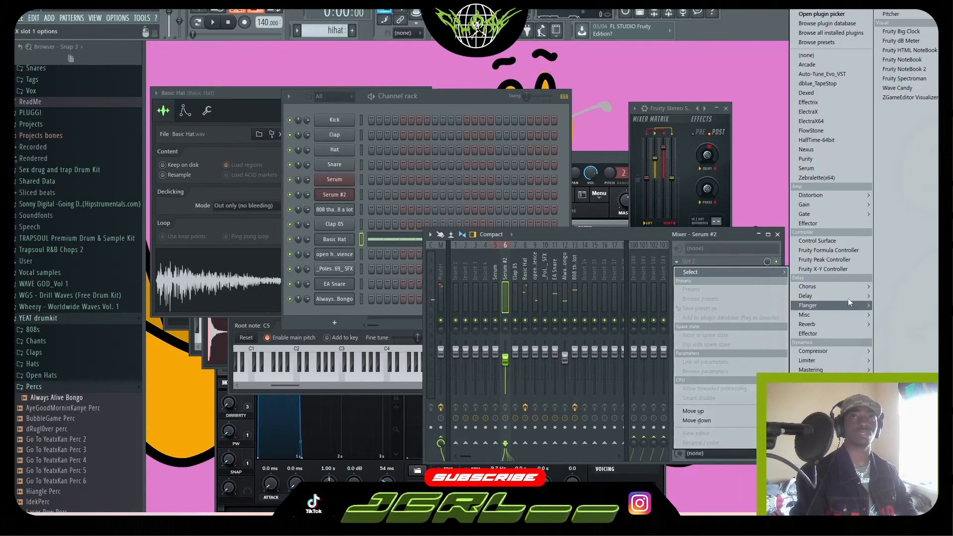
left_click(902, 334)
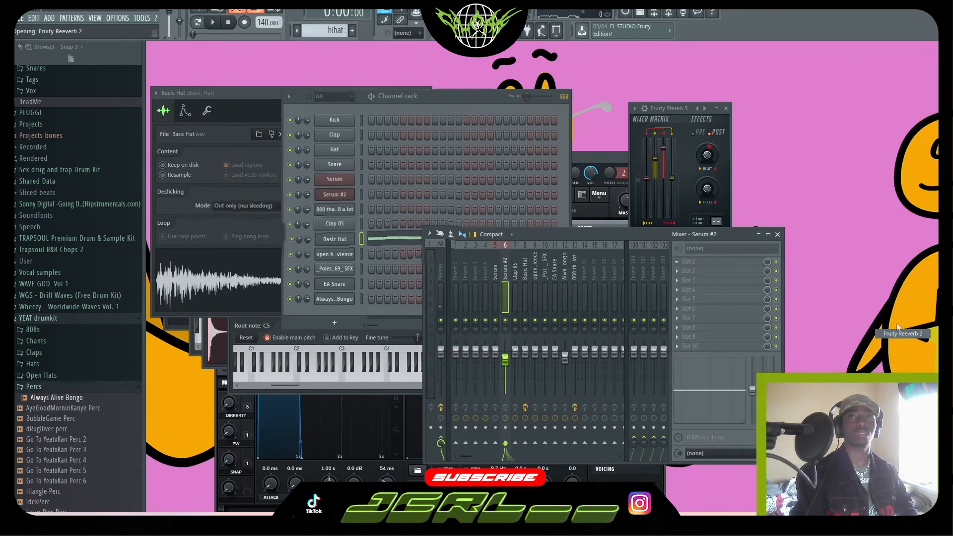
key("space")
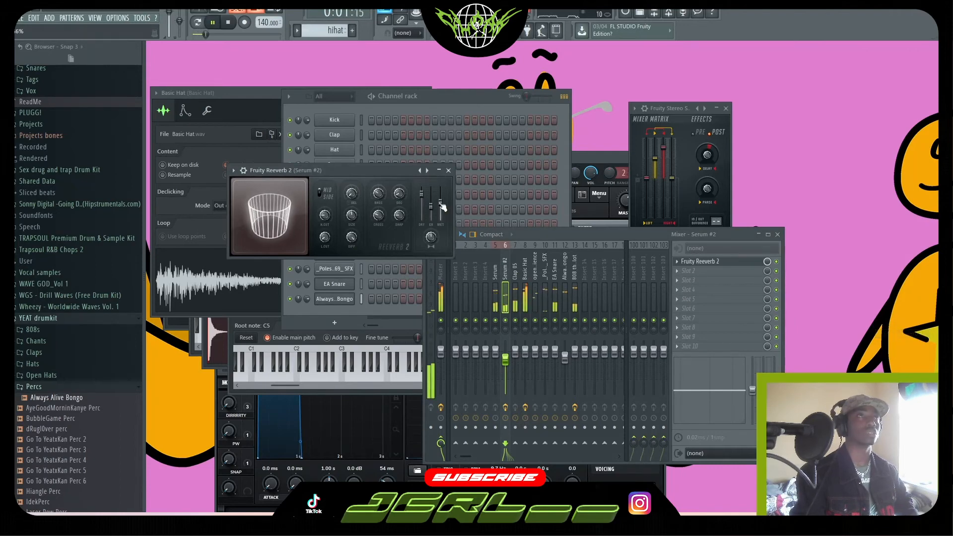
left_click(510, 363)
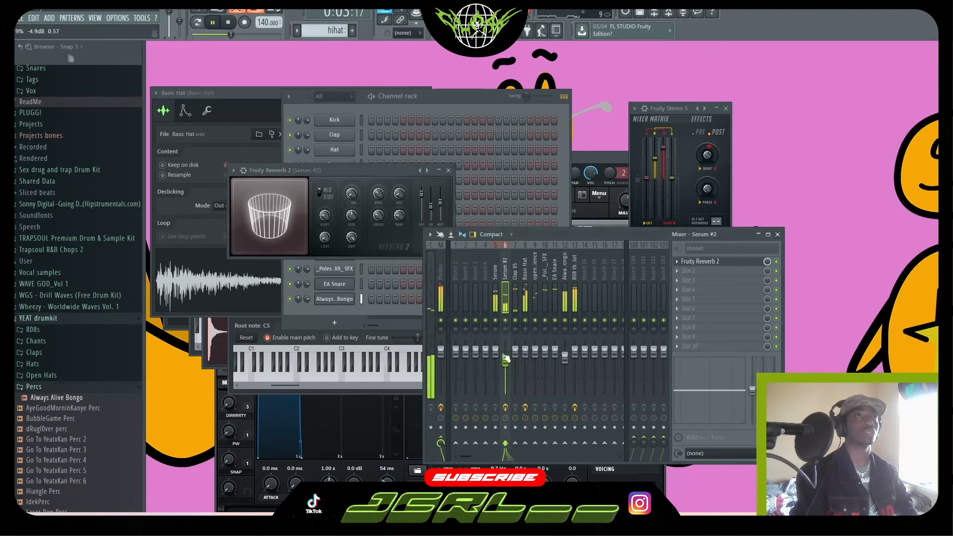
Switch from the hihat pattern to the lead pattern and play the beat again.
left_click(469, 173)
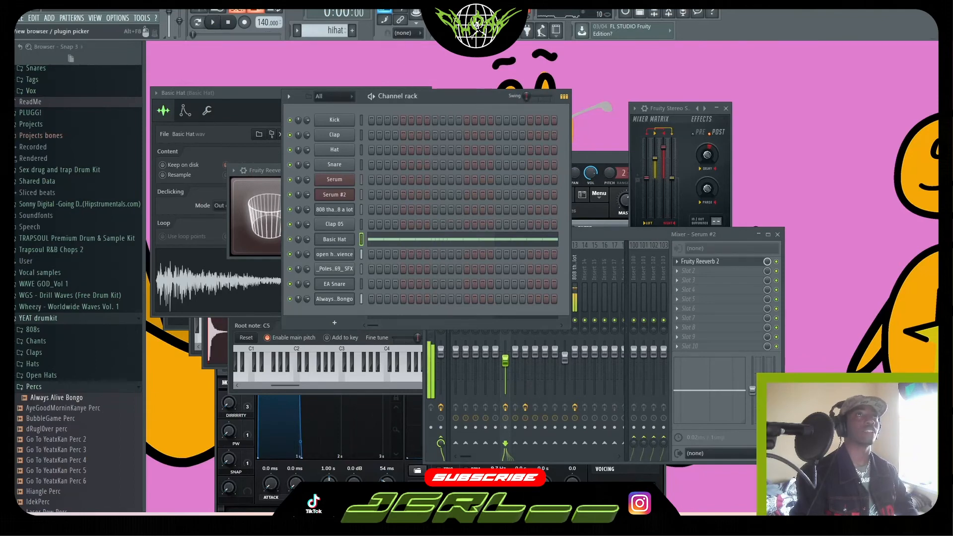
scroll(309, 31, "up", 3)
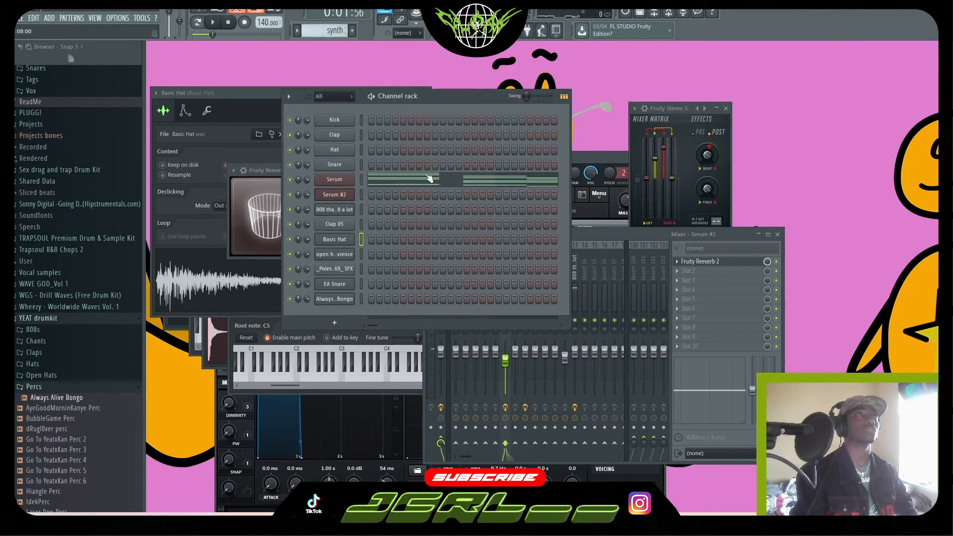
key("space")
scroll(331, 35, "up", 1)
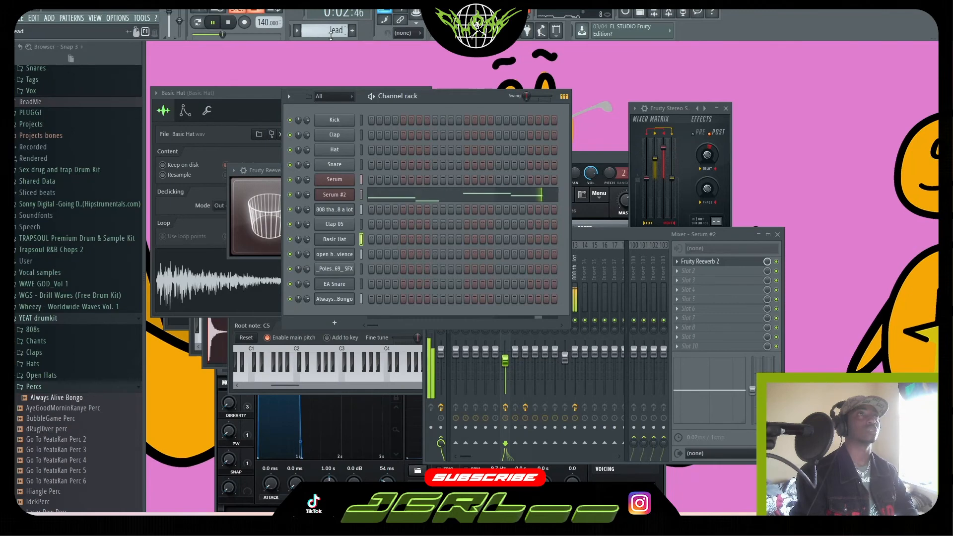
right_click(336, 198)
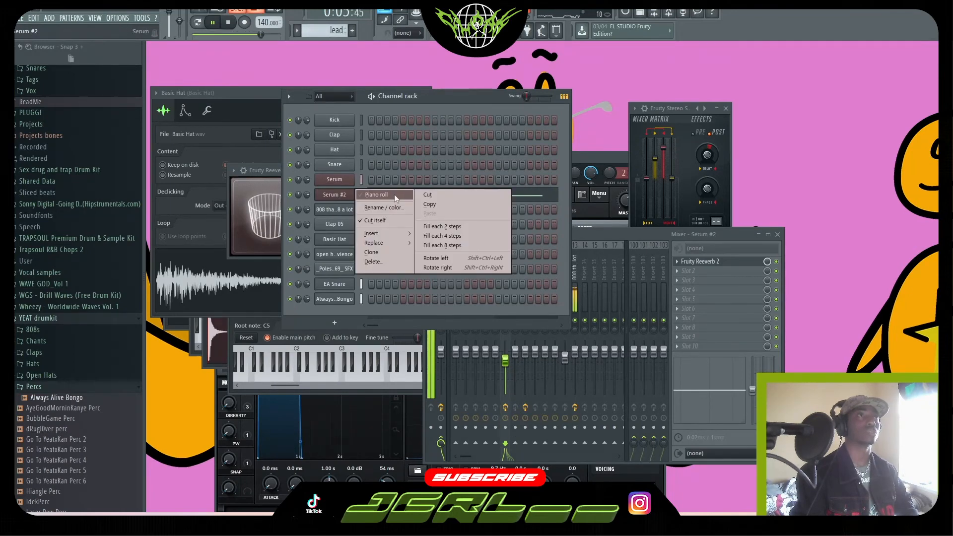
Select the Serum channel's mixer track and load Fruity Reeverb 2 in its first effect slot.
left_click(336, 182)
key("space")
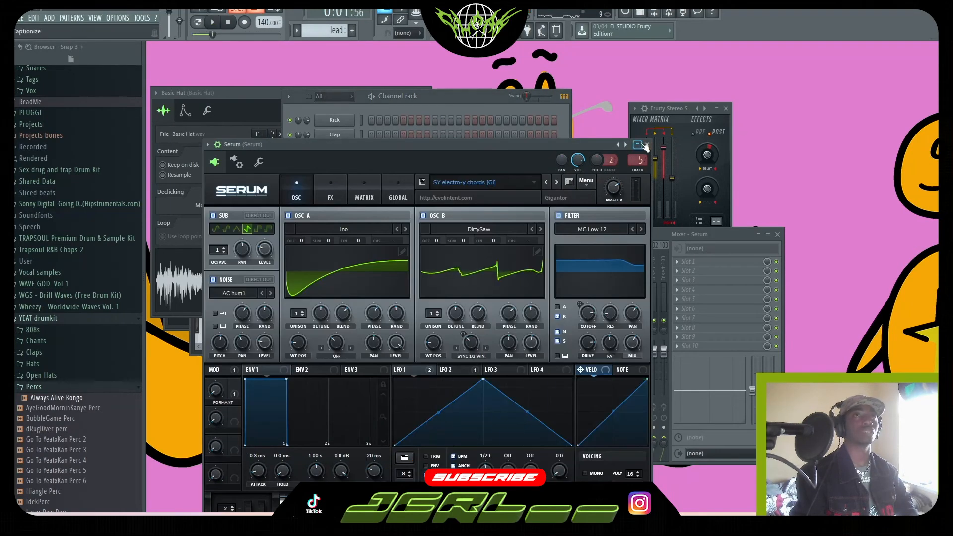
left_click(646, 145)
left_click(589, 238)
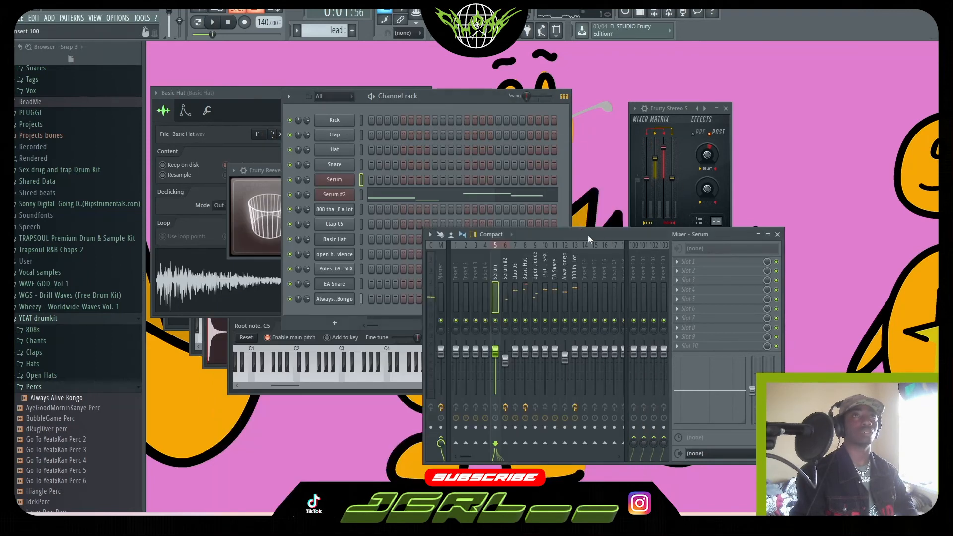
left_click(764, 257)
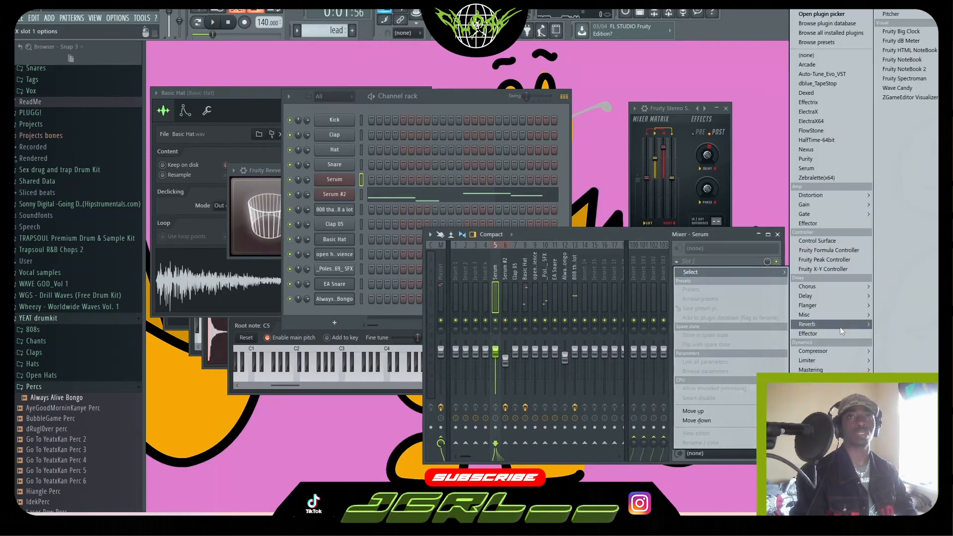
left_click(902, 333)
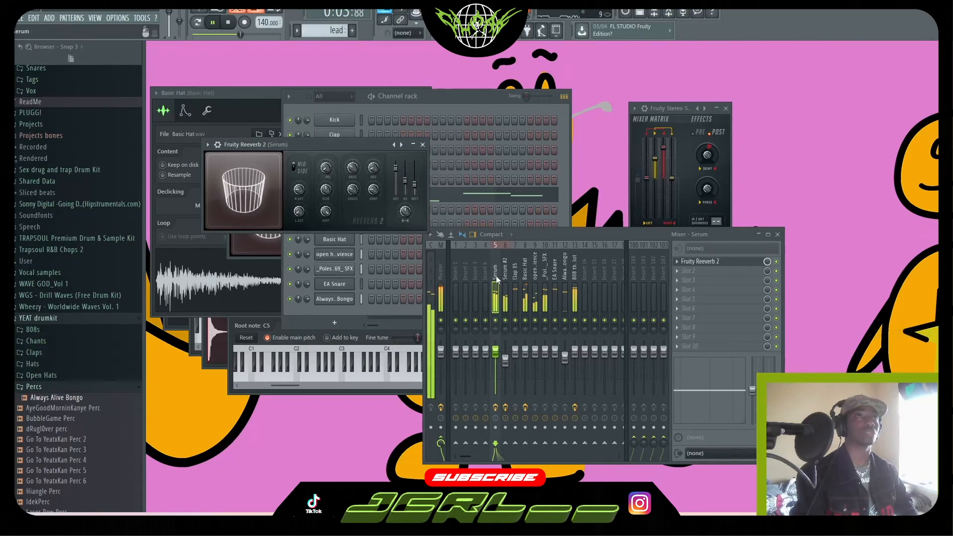
Load Fruity Parametric EQ 2 in the second effect slot of the Serum mixer track and restart playback.
left_click(687, 272)
mouse_move(820, 308)
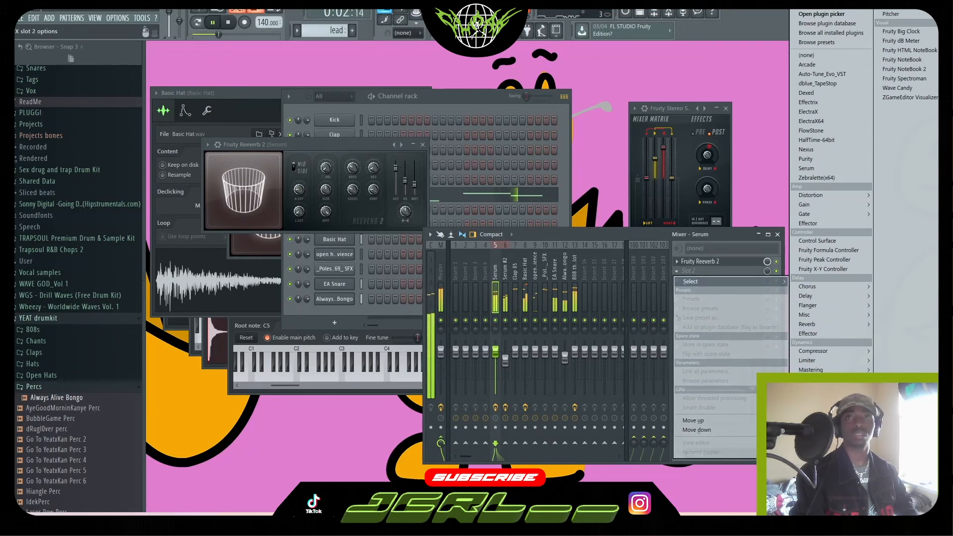
left_click(908, 431)
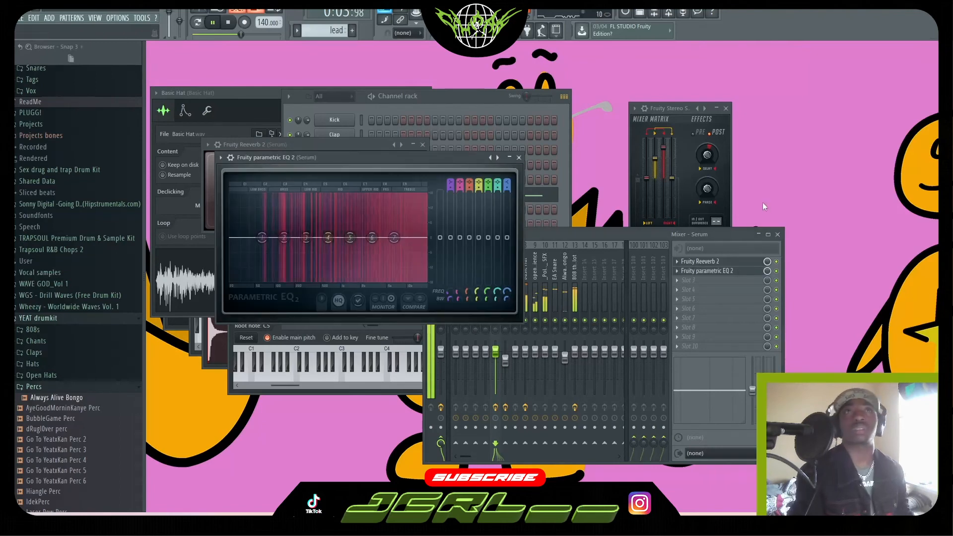
key("space")
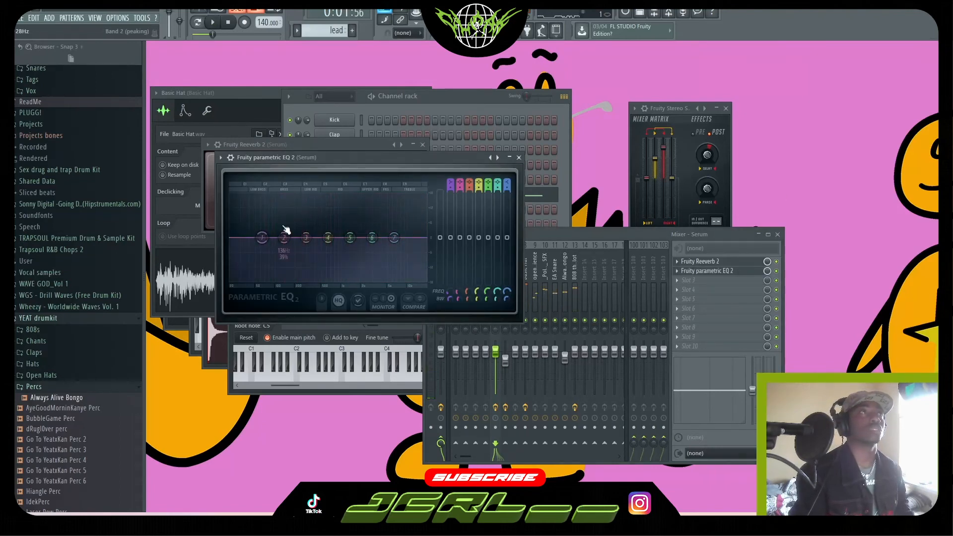
key("space")
Cut the Serum track's lows with the EQ's band 1 low shelf and boost the highs with band 7 at about 7238 Hz.
left_click_drag(262, 237, 282, 271)
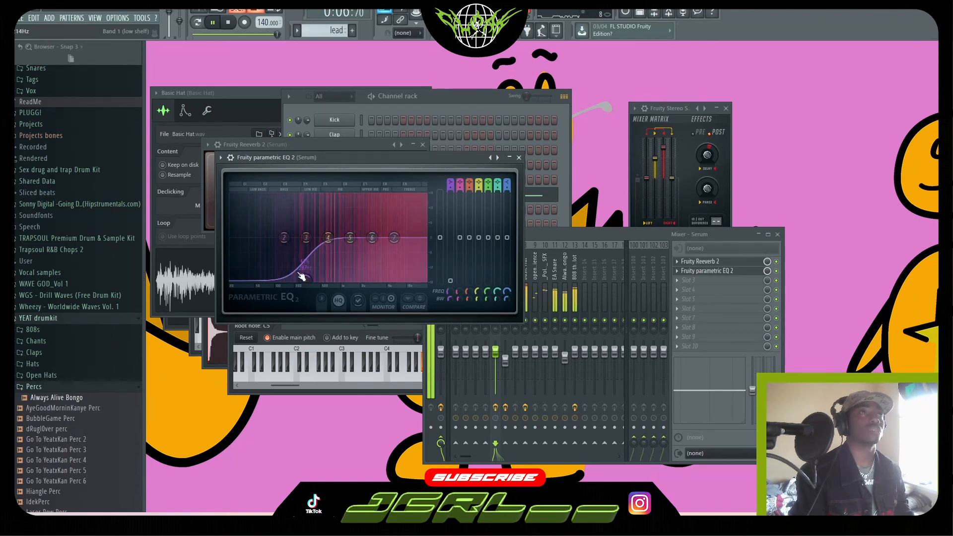
mouse_move(301, 277)
left_mouse_down()
mouse_move(352, 281)
mouse_move(299, 280)
left_mouse_up()
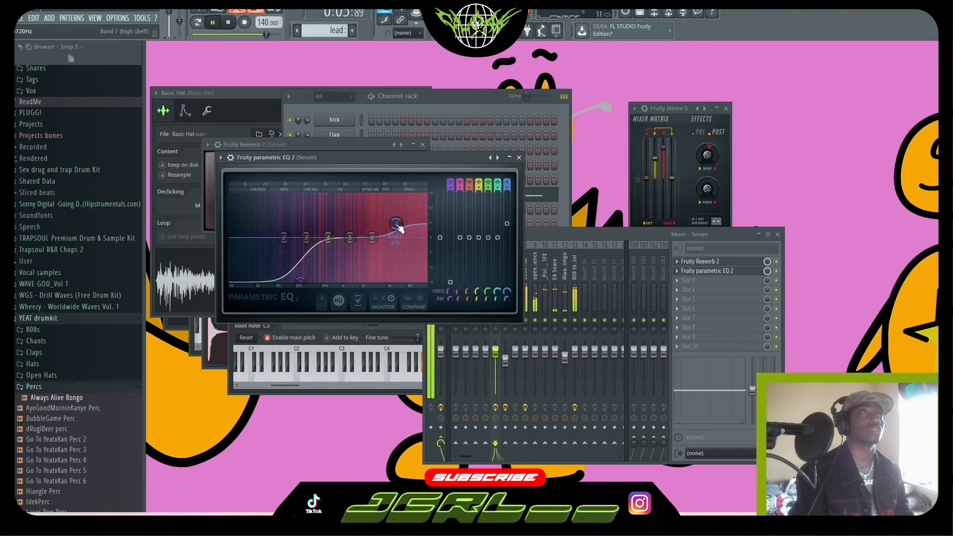
left_click_drag(299, 280, 308, 280)
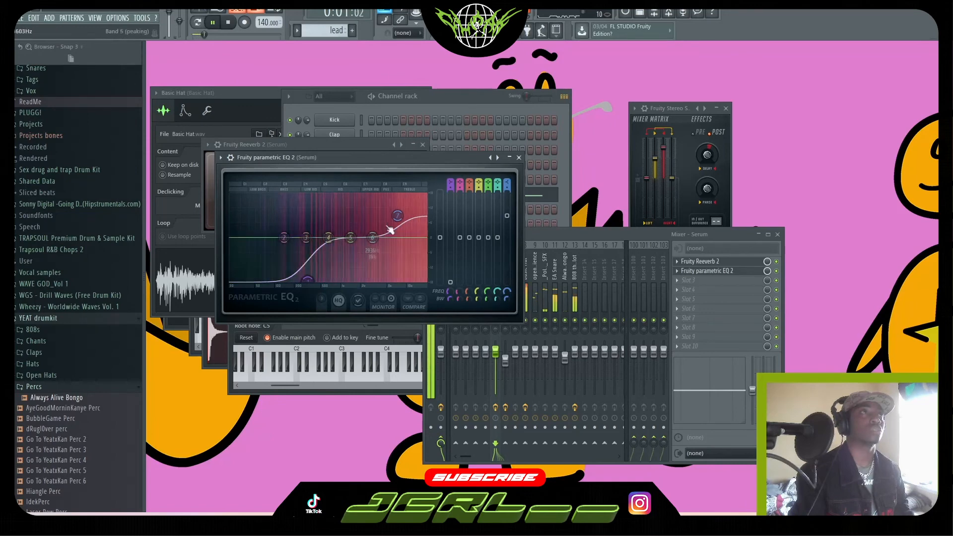
left_click_drag(397, 216, 399, 219)
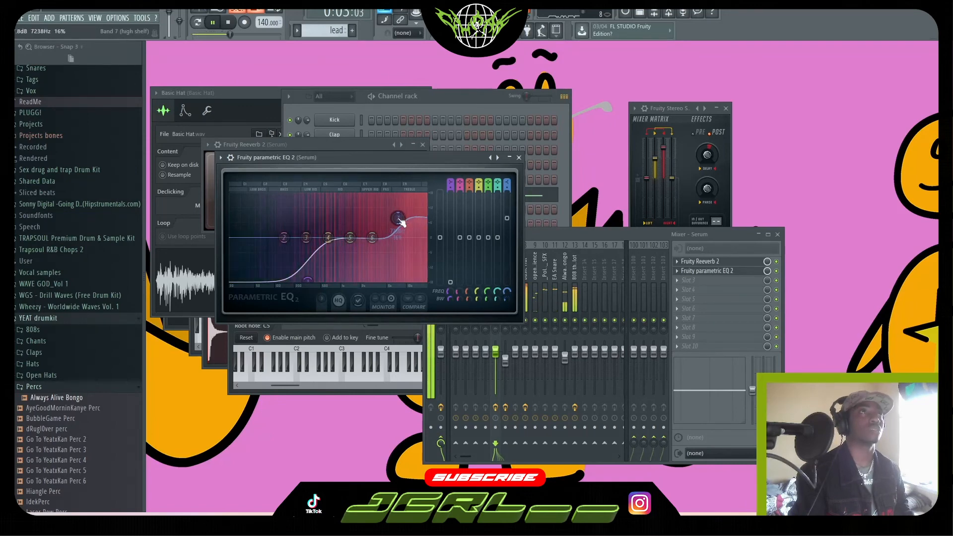
Switch to the synth pattern and open the Serum channel's piano roll.
left_click(450, 107)
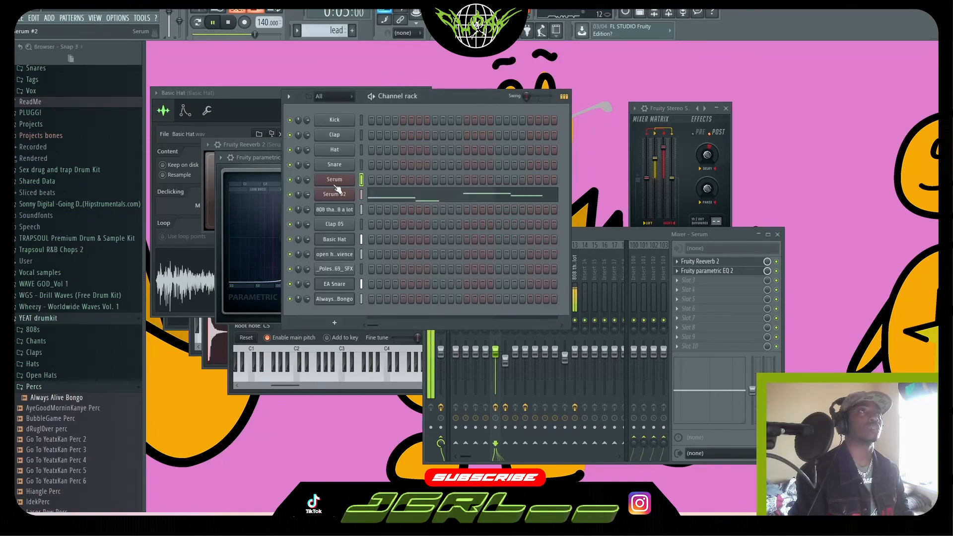
scroll(321, 31, "up", 1)
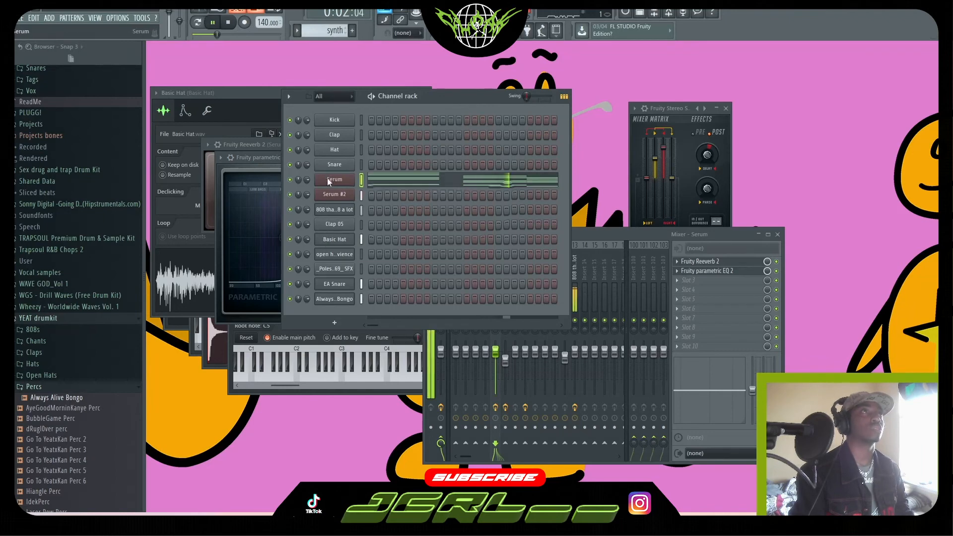
right_click(329, 180)
left_click(367, 176)
scroll(268, 133, "up", 5)
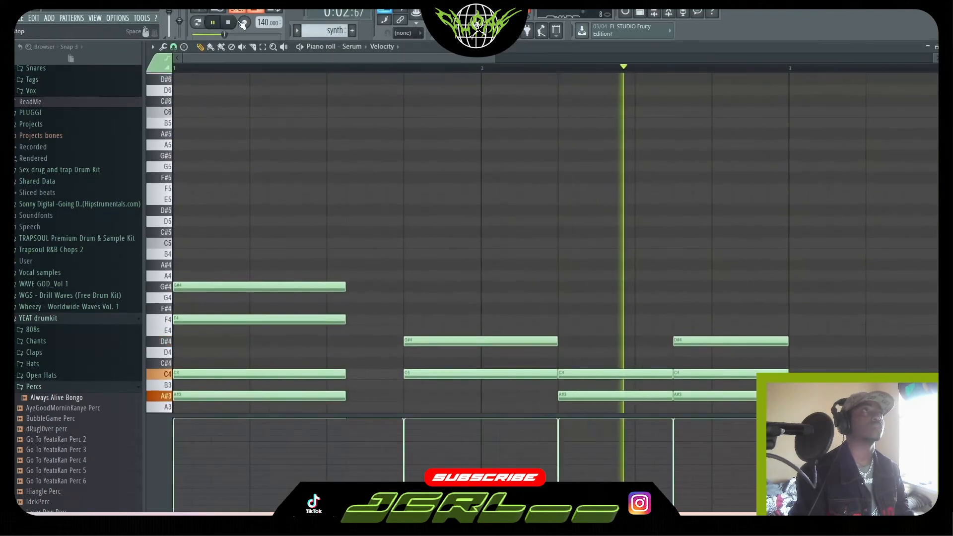
Add a one-beat C6 note on beat 2 of bar 1 above the Serum chords and audition it.
left_click(246, 177)
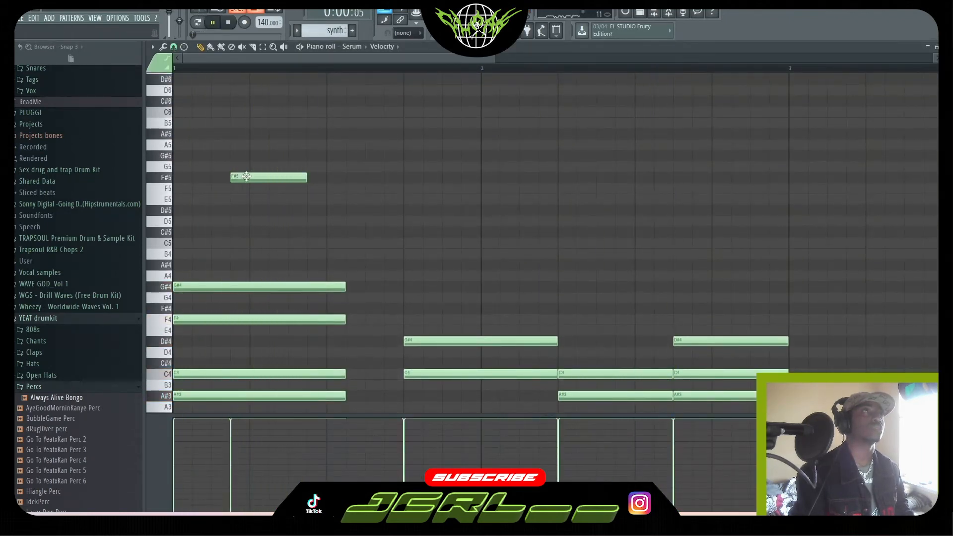
left_click_drag(247, 176, 266, 111)
scroll(302, 187, "up", 3)
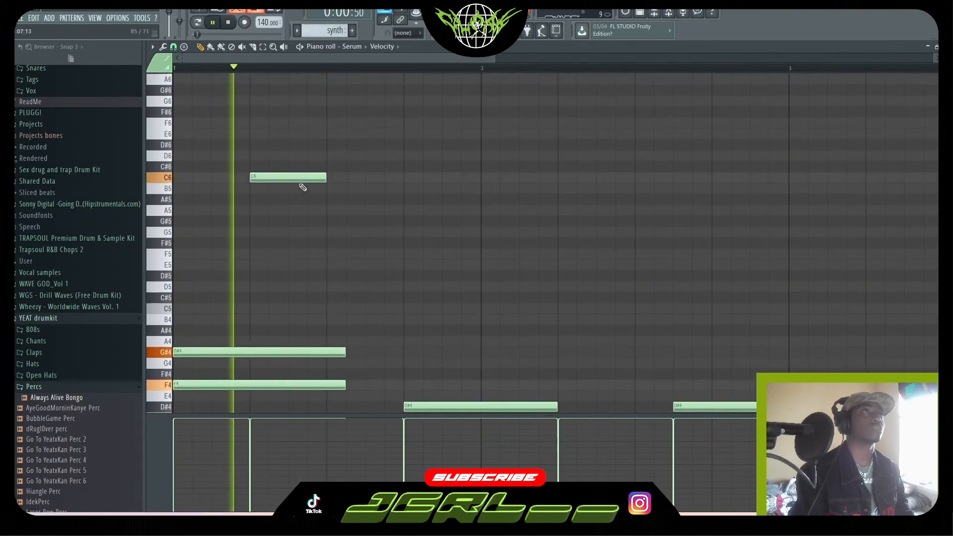
key("space")
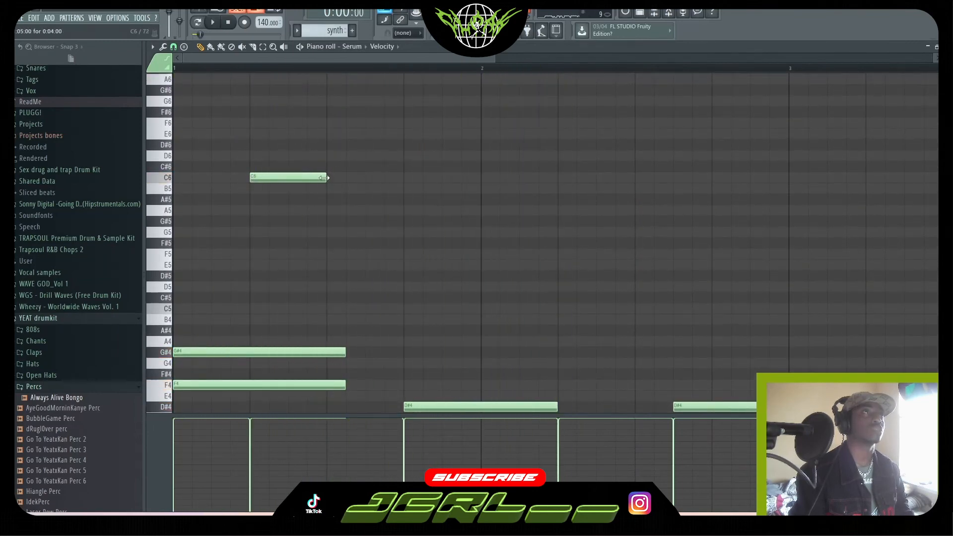
key("space")
mouse_move(324, 177)
left_mouse_down()
mouse_move(406, 169)
mouse_move(318, 186)
left_mouse_up()
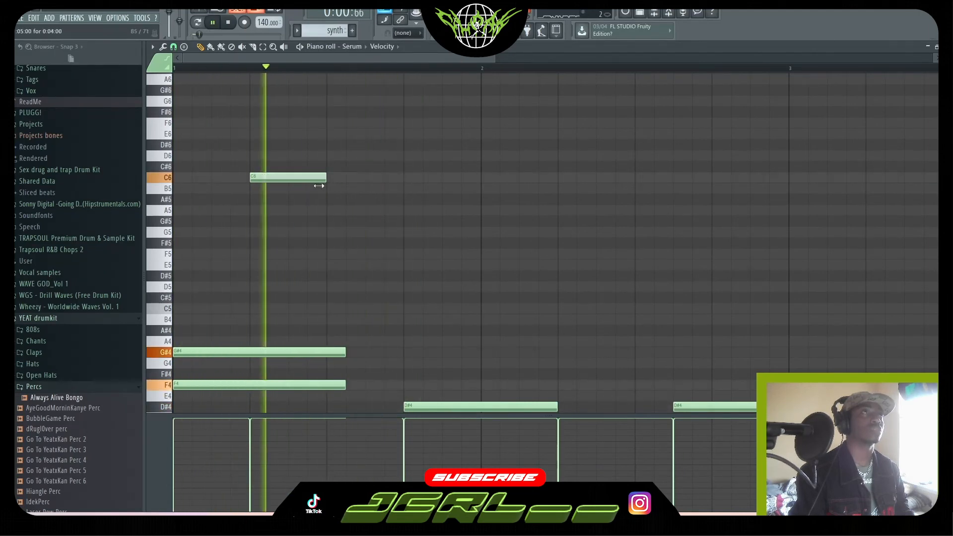
Add one-beat A#5 notes on beat 4 of bar 1 and beat 2 of bar 2 in the Serum piano roll.
left_click(396, 199)
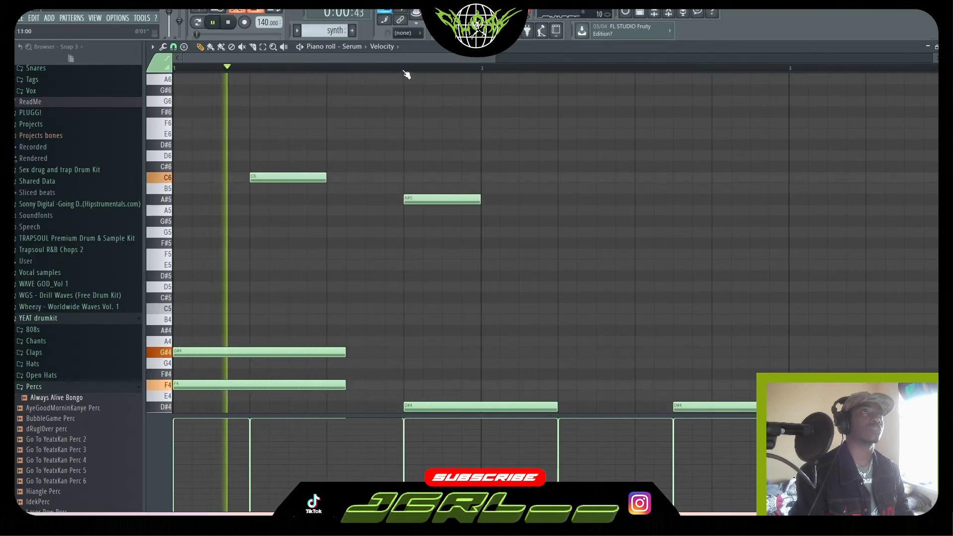
scroll(406, 74, "down", 2)
left_click(410, 221)
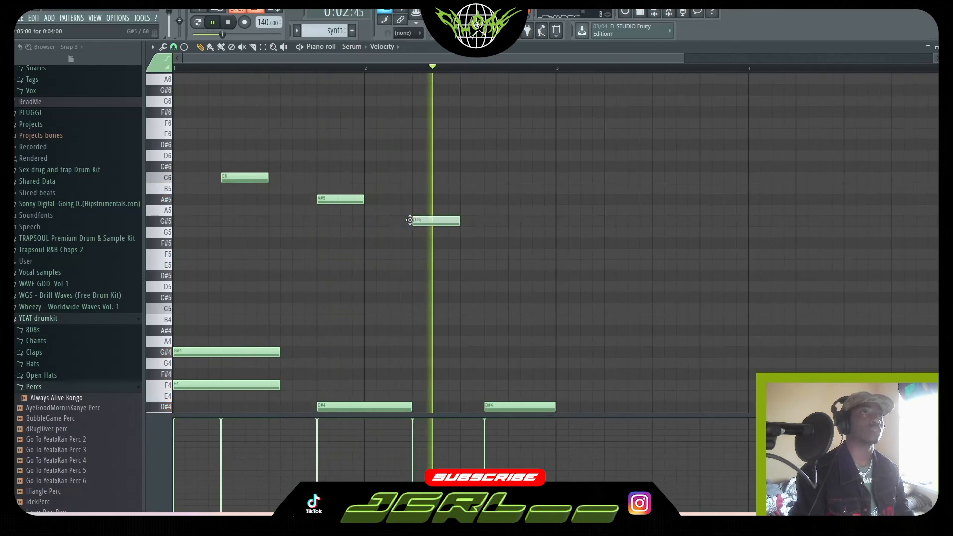
key("space")
left_click_drag(410, 221, 412, 198)
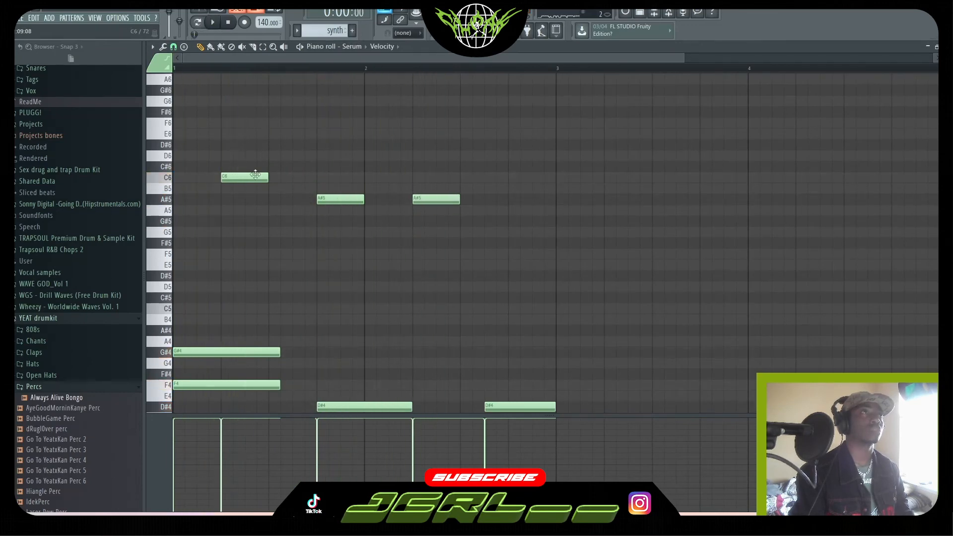
Try the melody note on beat 2 of bar 2 at G5, G#5 and F6, auditioning each pitch.
key("space")
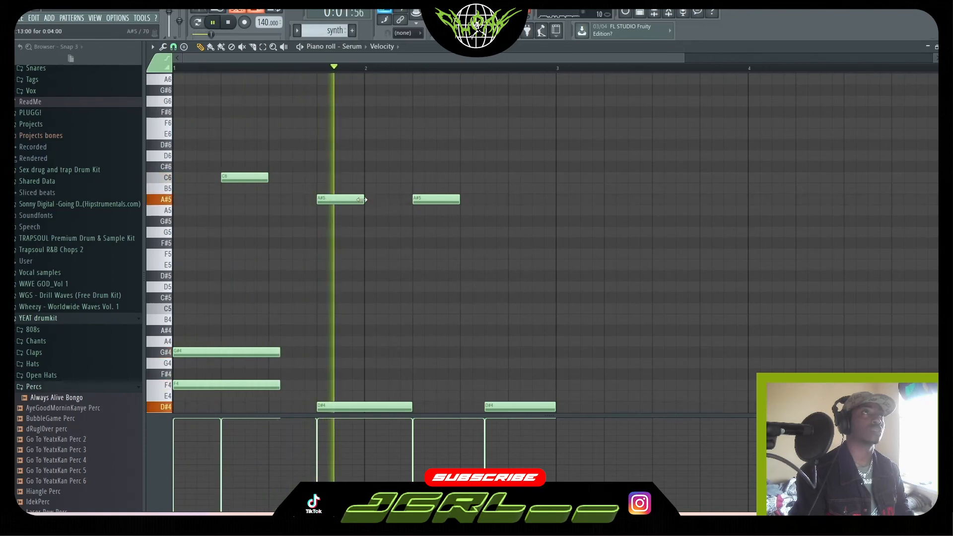
key("space")
left_click_drag(427, 199, 427, 231)
key("space")
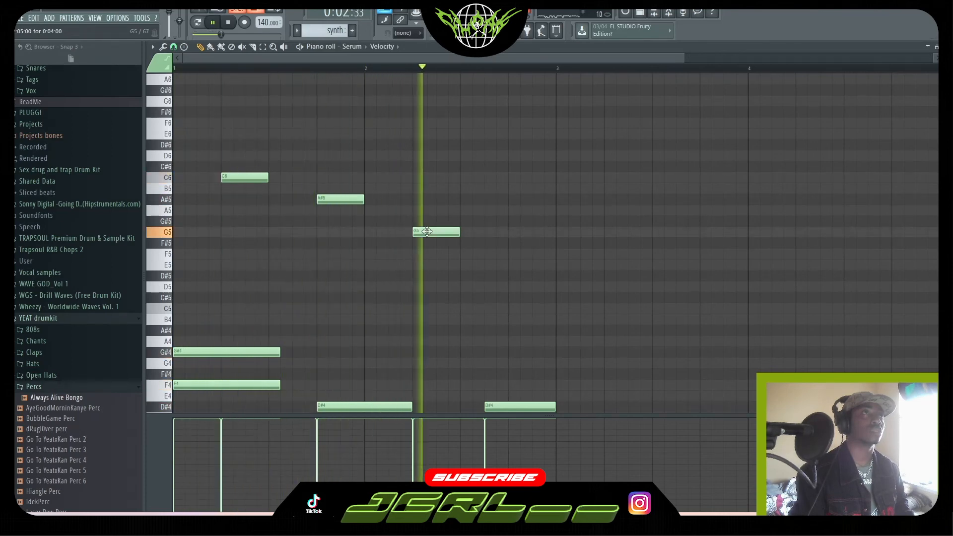
left_click_drag(427, 231, 428, 221)
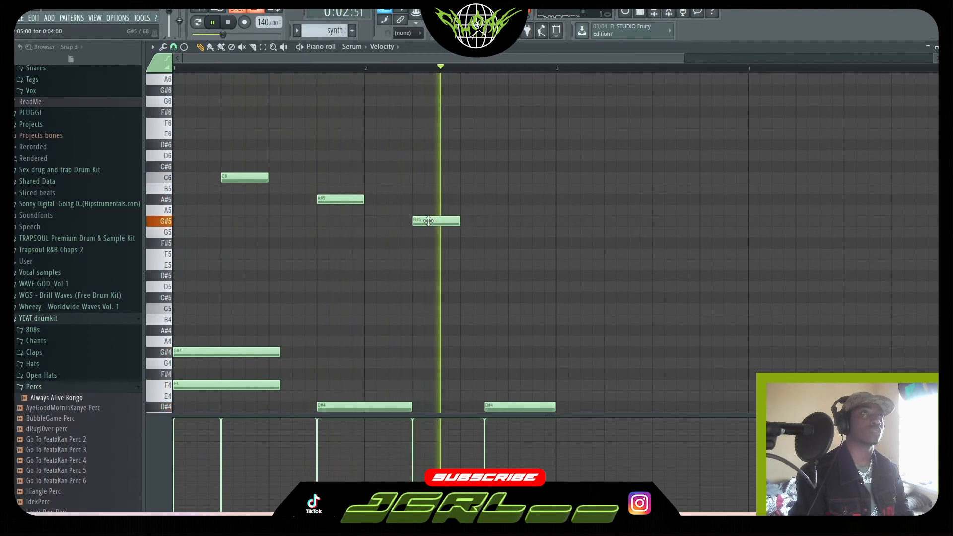
key("space")
left_click_drag(428, 221, 426, 123)
key("space")
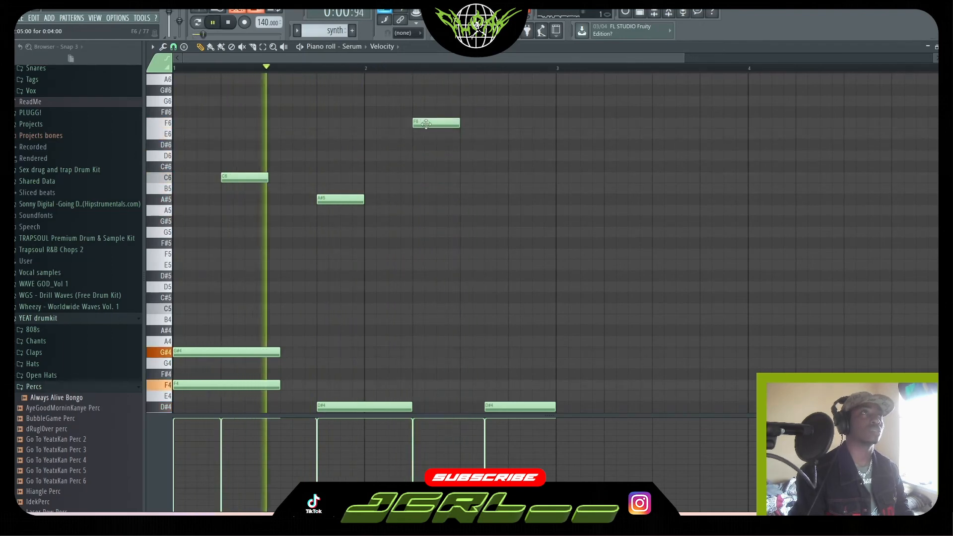
key("space")
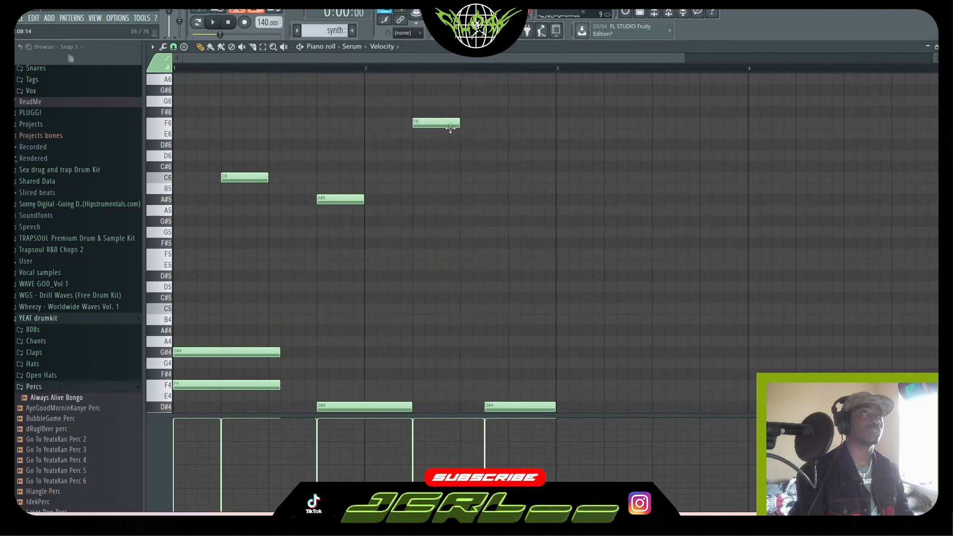
Make the note on beat 2 of bar 2 a half-beat C#6 and add a half-beat C6 right after it, auditioning both.
key("space")
left_click_drag(450, 128, 419, 175)
key("space")
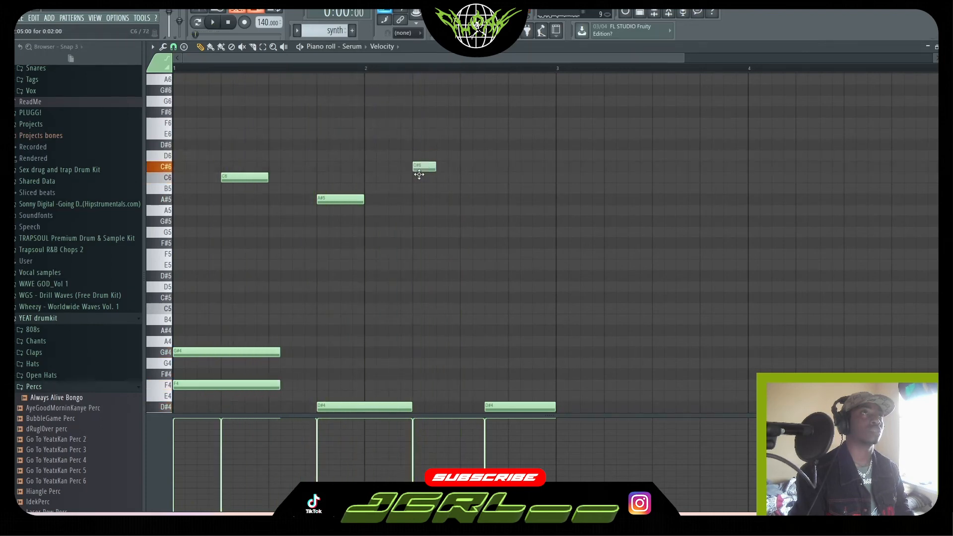
key("space")
left_click(437, 187)
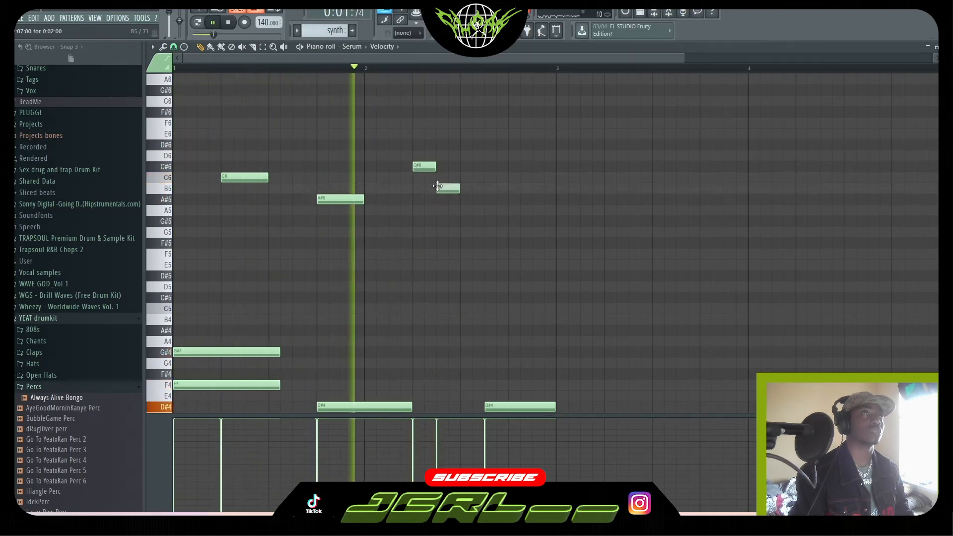
key("space")
left_click_drag(437, 186, 453, 169)
key("space")
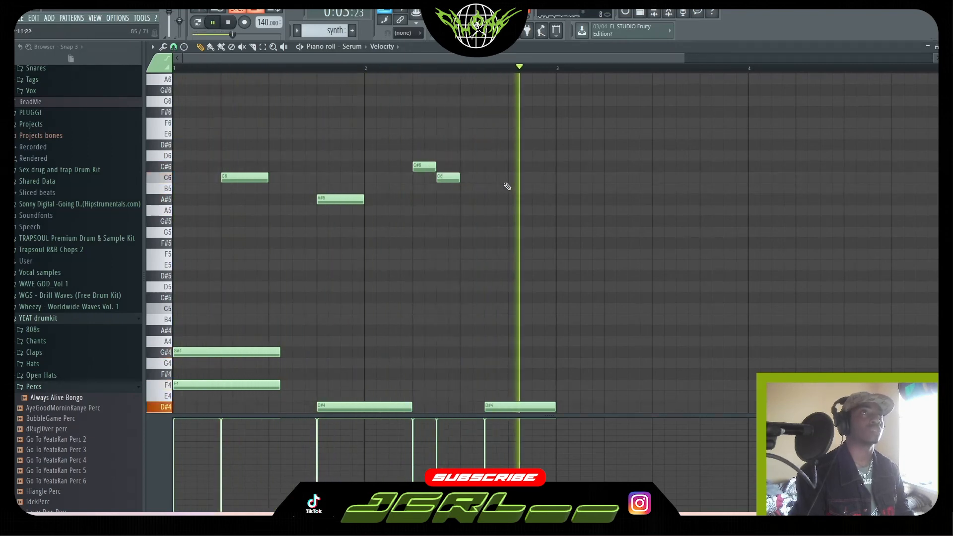
Add an A#5 note on beat 4 of bar 2, lengthen it to one beat, and audition the melody.
key("space")
mouse_move(479, 178)
left_mouse_down()
mouse_move(511, 188)
mouse_move(513, 210)
mouse_move(515, 188)
mouse_move(513, 212)
mouse_move(510, 167)
mouse_move(511, 178)
left_mouse_up()
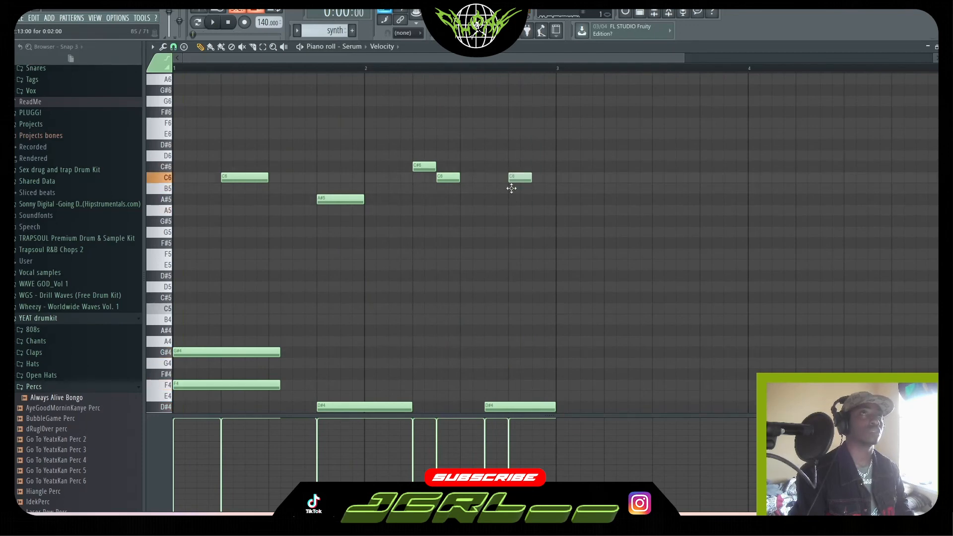
key("space")
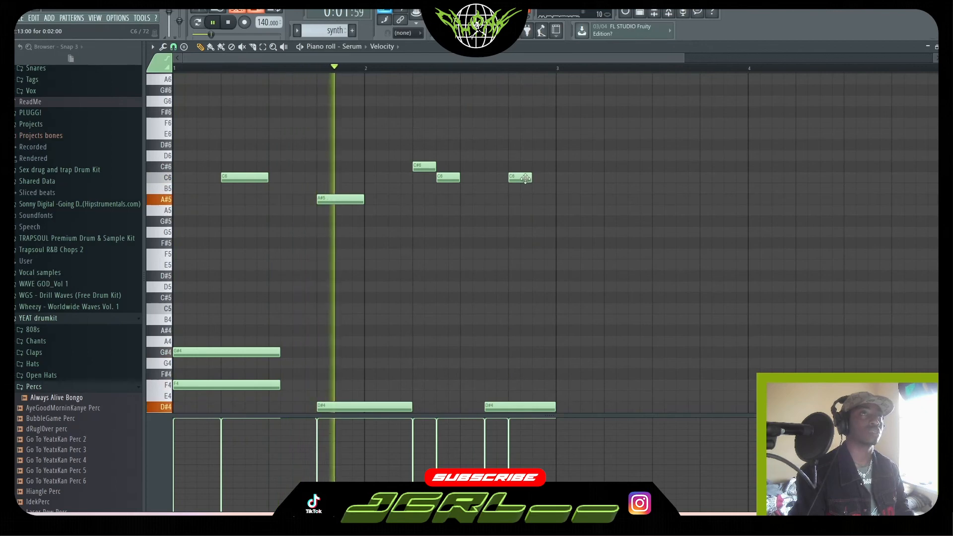
key("space")
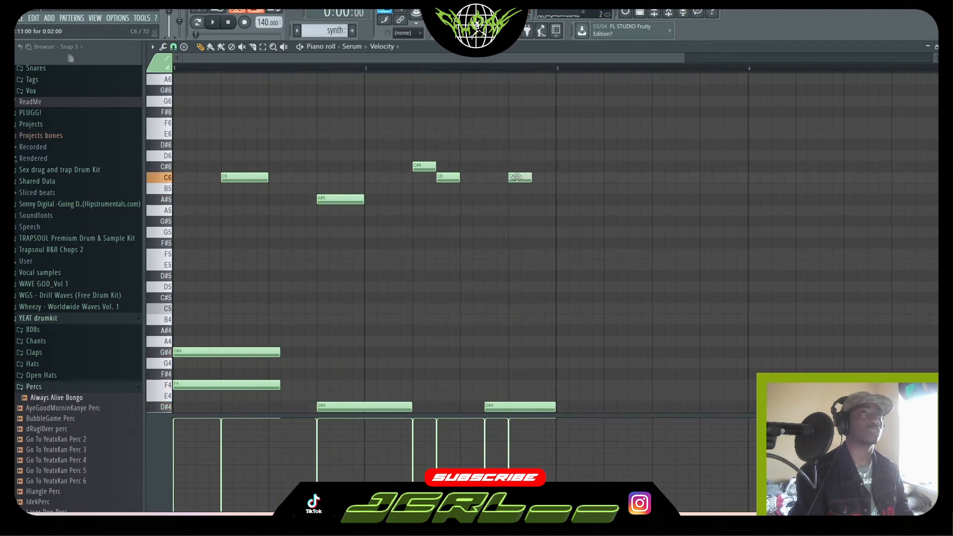
key("space")
key("space")
left_click_drag(515, 177, 517, 199)
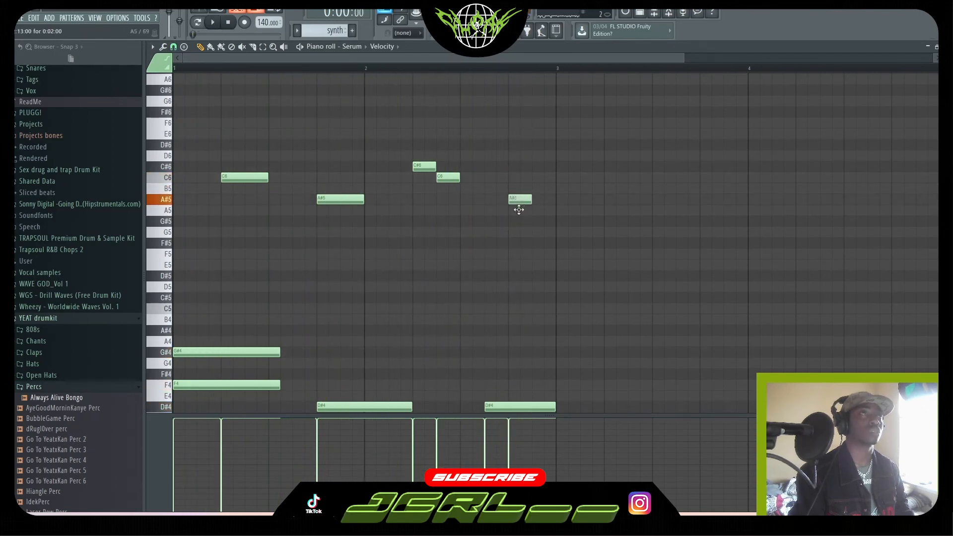
key("space")
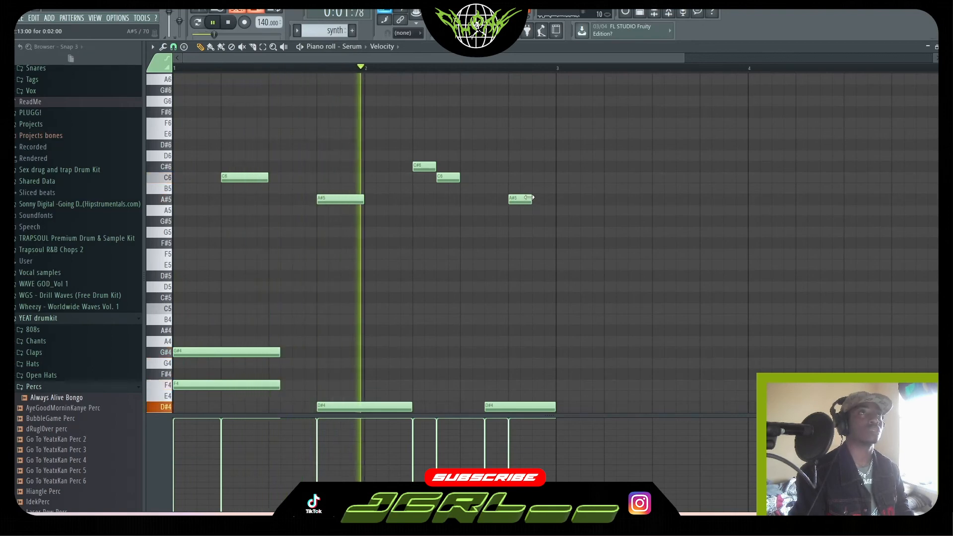
left_click_drag(528, 197, 558, 201)
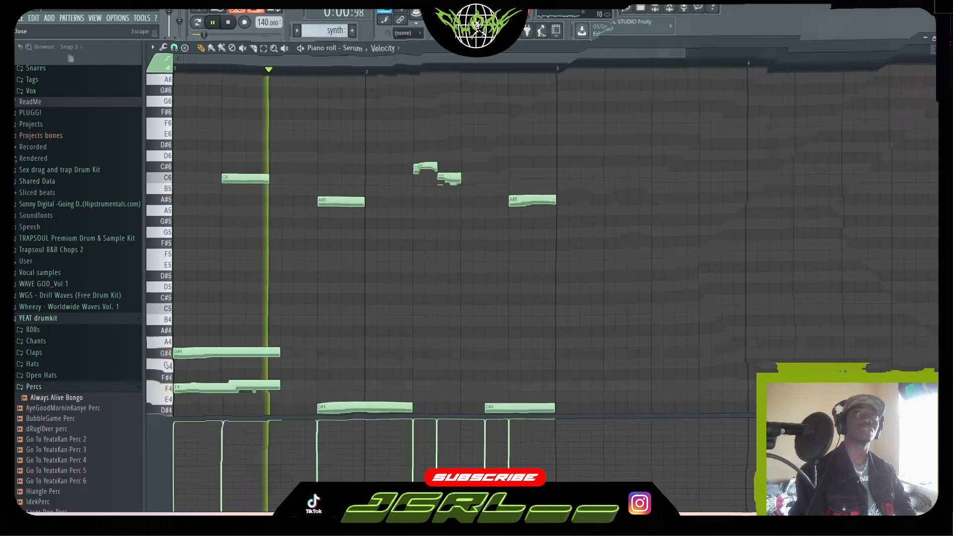
Close the Serum piano roll, open the playlist and stop playback.
left_click(151, 43)
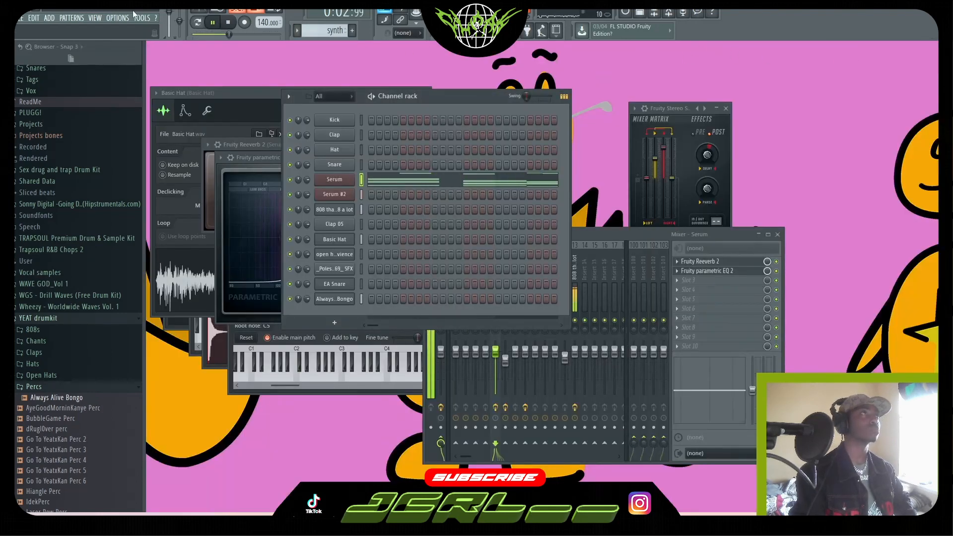
left_click(584, 236)
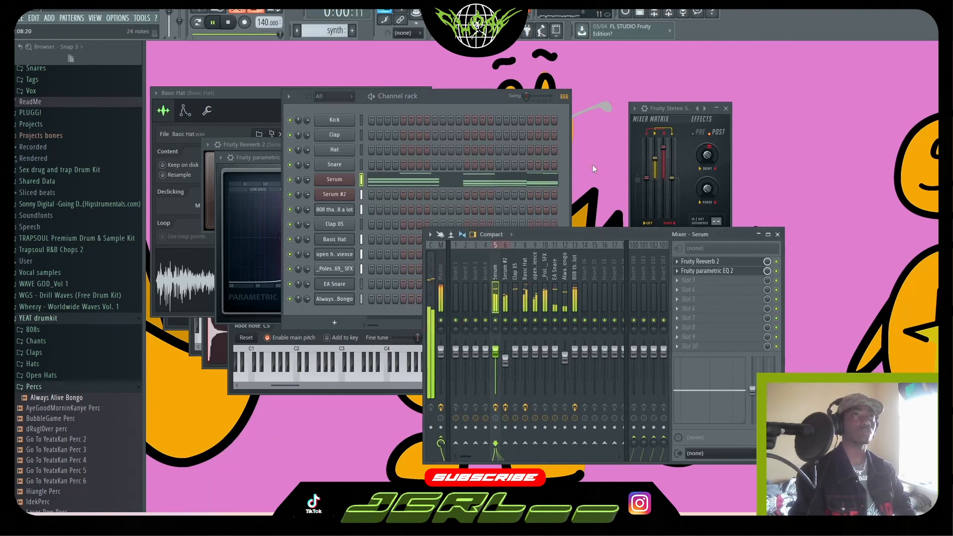
left_click(561, 191)
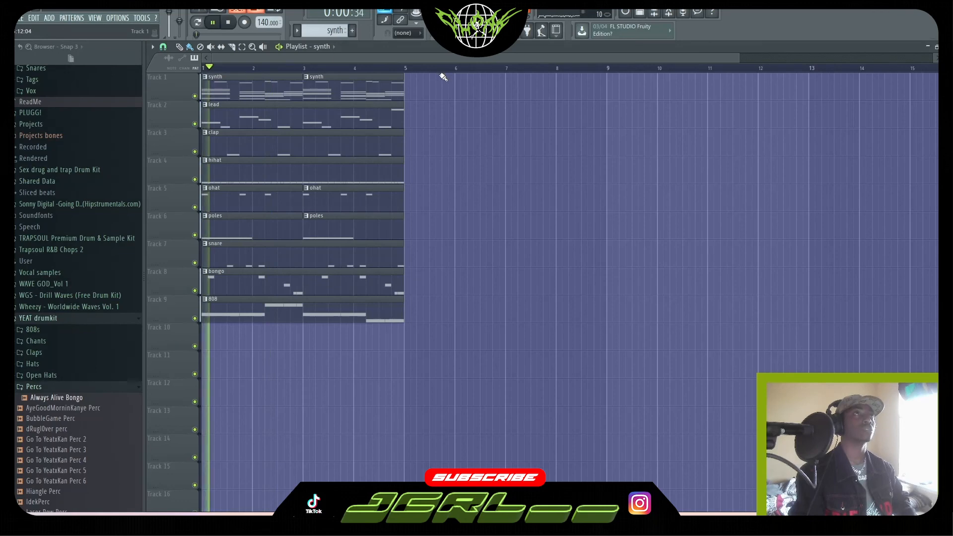
key("space")
Select all playlist clips in bars 1 to 4 and duplicate them twice to fill bars 5 to 12.
left_click_drag(439, 76, 189, 308)
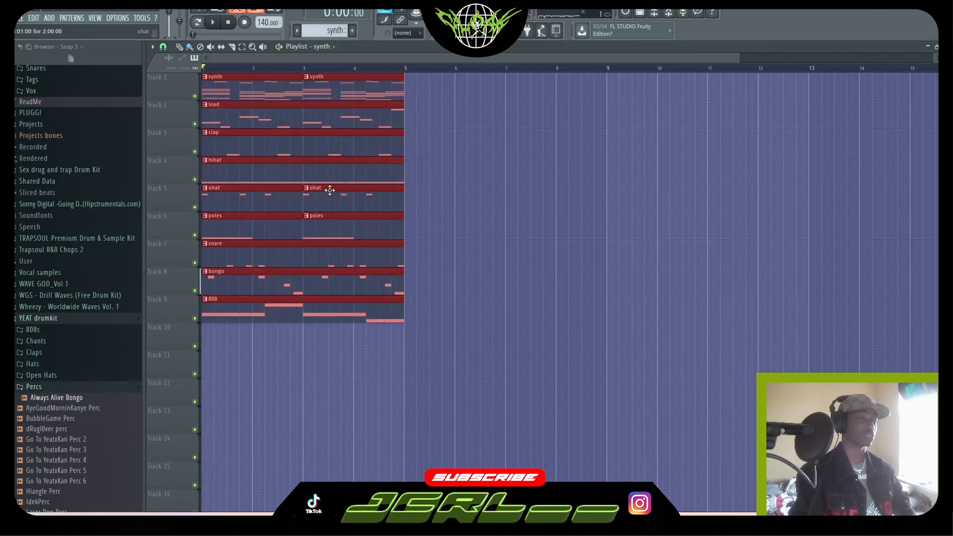
key("ctrl+b")
scroll(343, 71, "down", 3)
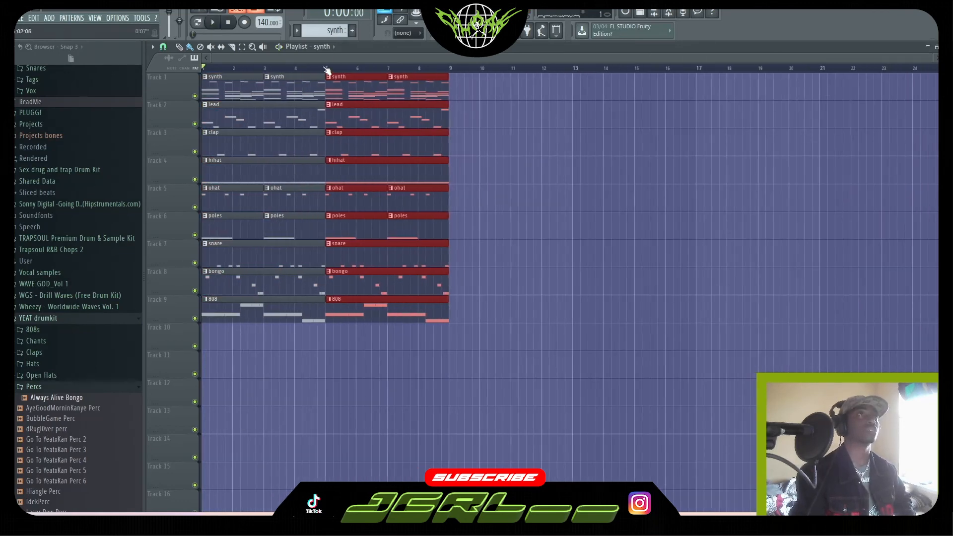
key("ctrl+b")
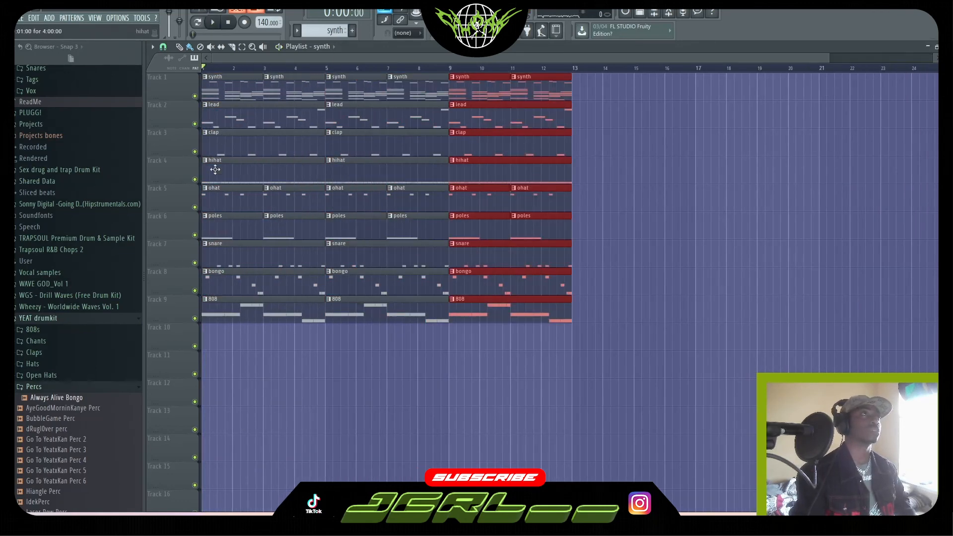
Delete the clap, hihat, ohat, poles, snare, bongo and 808 clips from bars 1 to 4, keeping only synth and lead.
right_click(214, 169)
right_click(217, 198)
right_click(220, 225)
right_click(223, 253)
right_click(226, 280)
right_click(231, 309)
right_click(273, 204)
right_click(281, 233)
key("space")
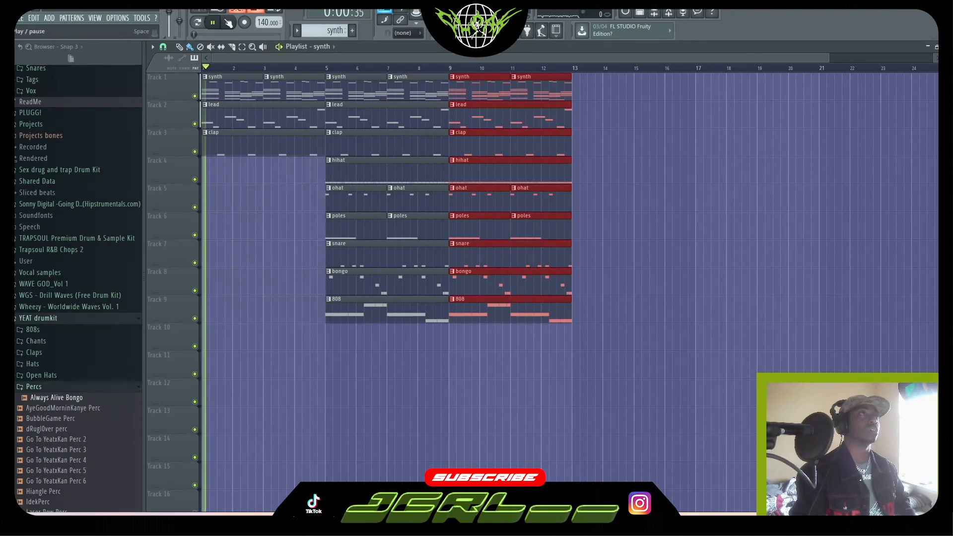
right_click(242, 141)
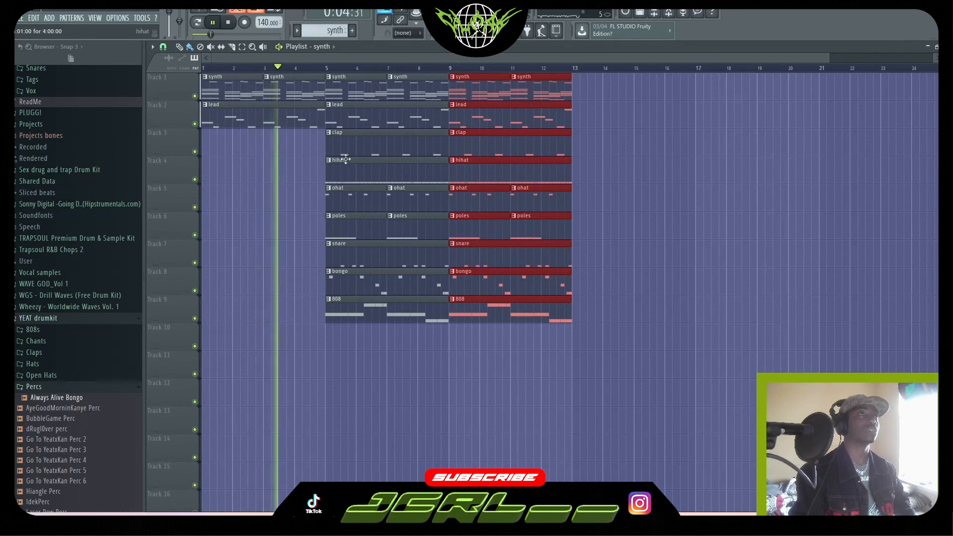
Delete the ohat, poles, snare, bongo and 808 clips from bars 5 to 8.
right_click(340, 203)
right_click(343, 226)
right_click(345, 254)
right_click(348, 281)
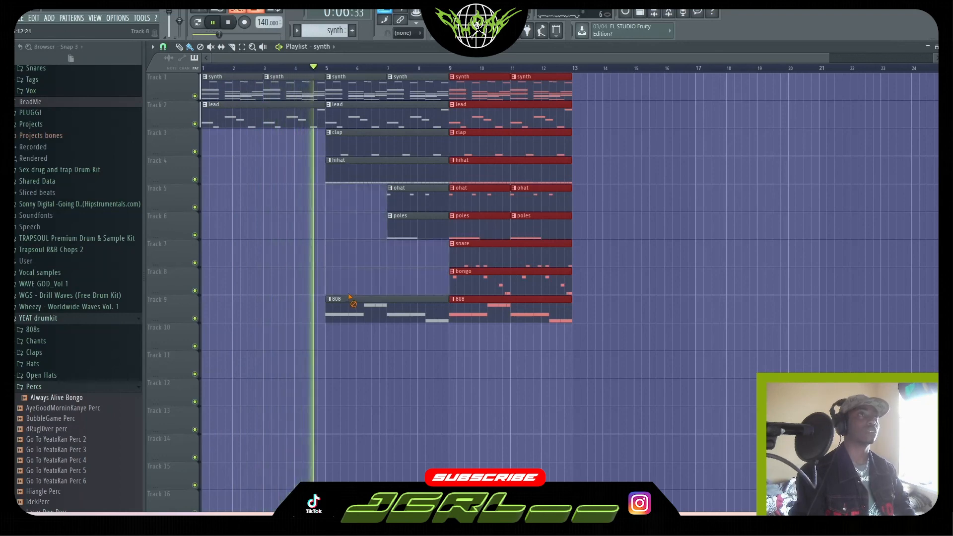
right_click(351, 302)
right_click(404, 223)
right_click(405, 206)
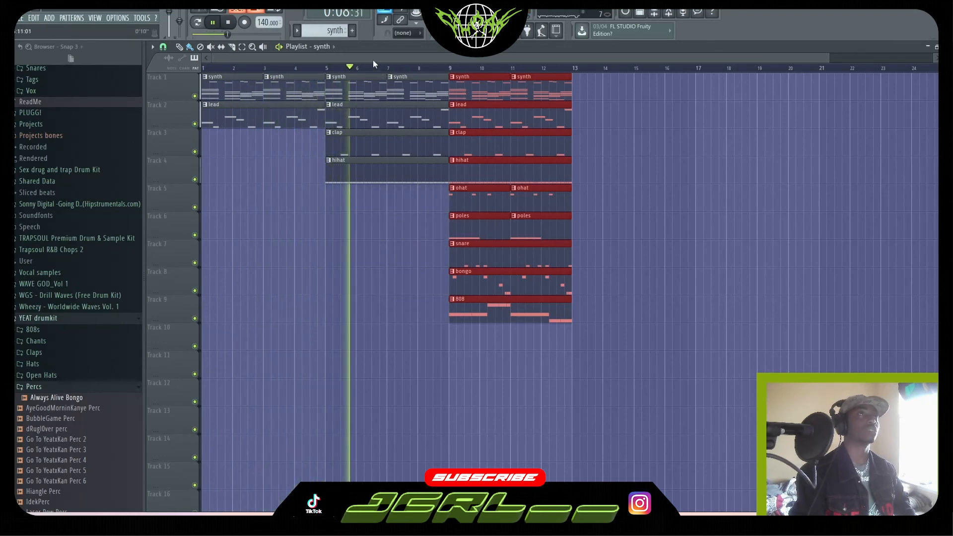
Duplicate the full four-bar section from bars 9 to 12 three times to extend the arrangement through bar 24.
key("ctrl+b")
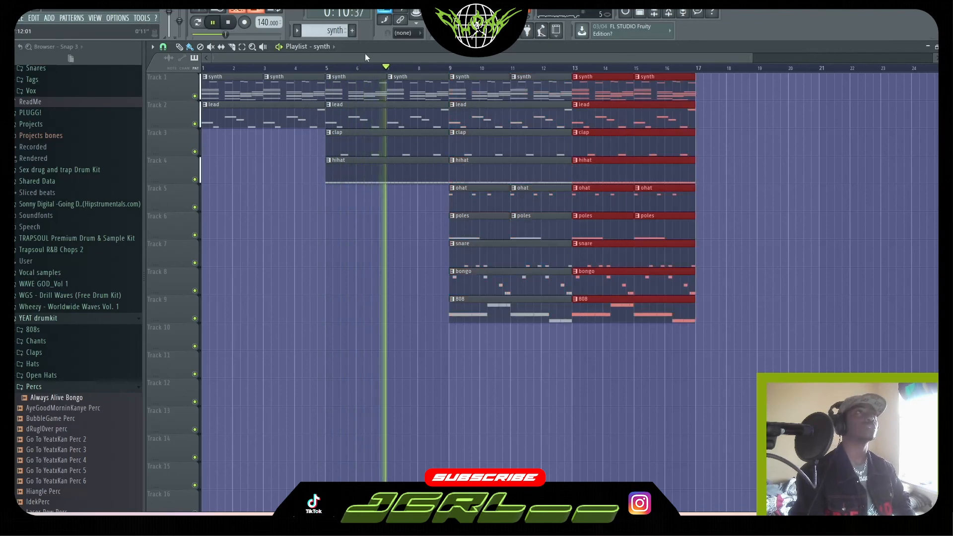
scroll(502, 277, "down", 2)
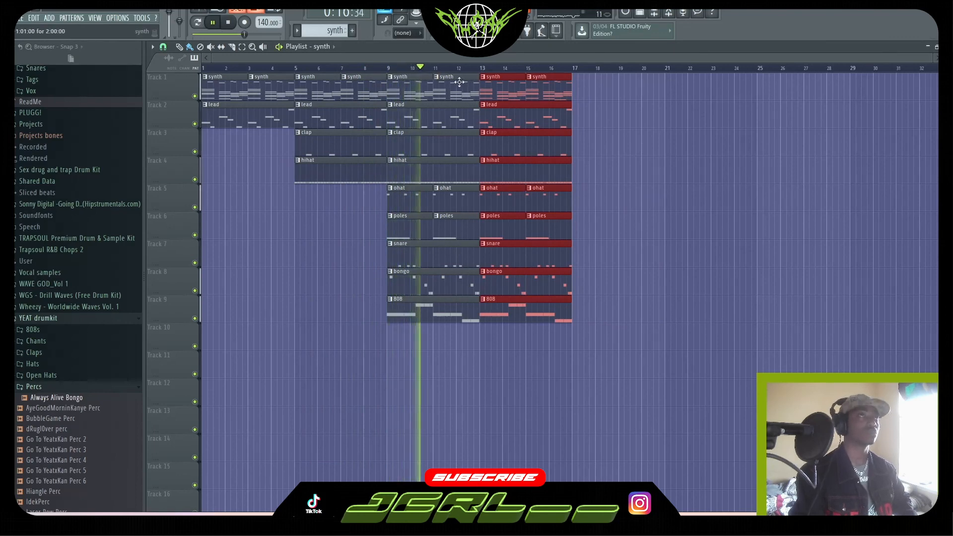
key("ctrl+b")
key("ctrl+b")
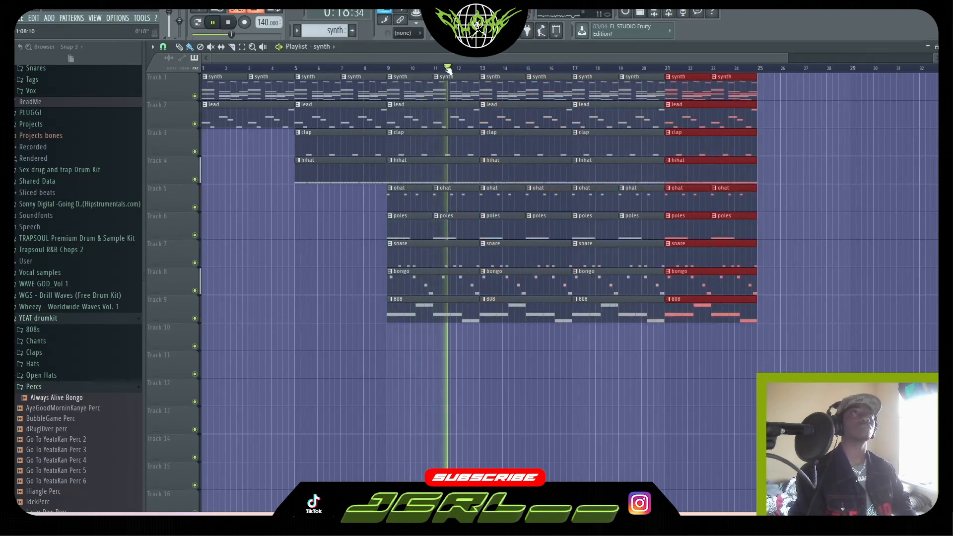
Delete the two lead clips from bars 17 to 24, stop playback and return to the playlist.
scroll(446, 70, "down", 2)
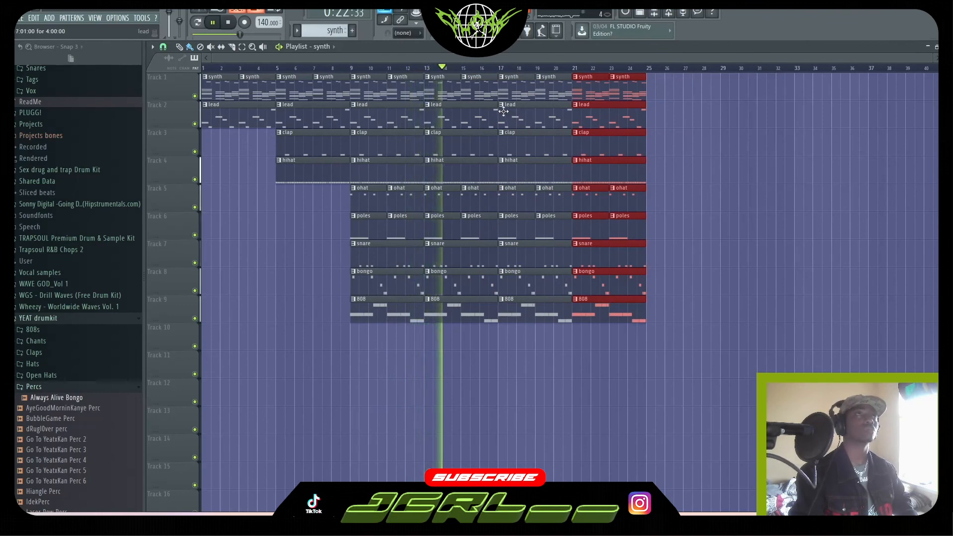
right_click(505, 115)
right_click(586, 115)
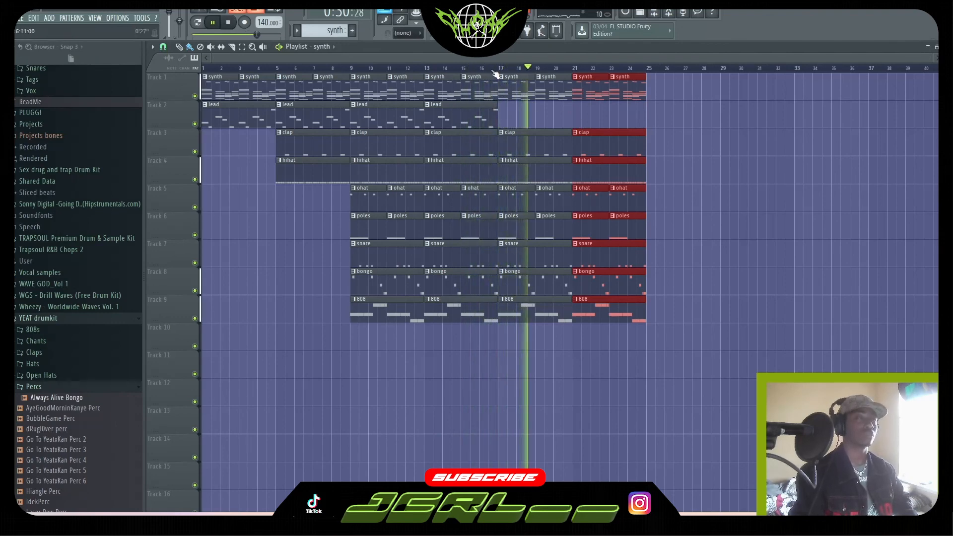
key("F5")
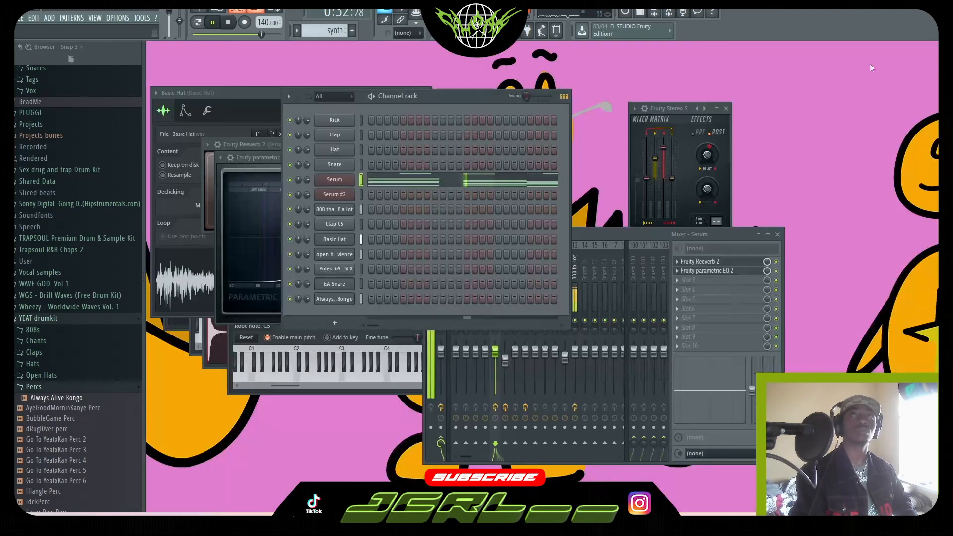
key("space")
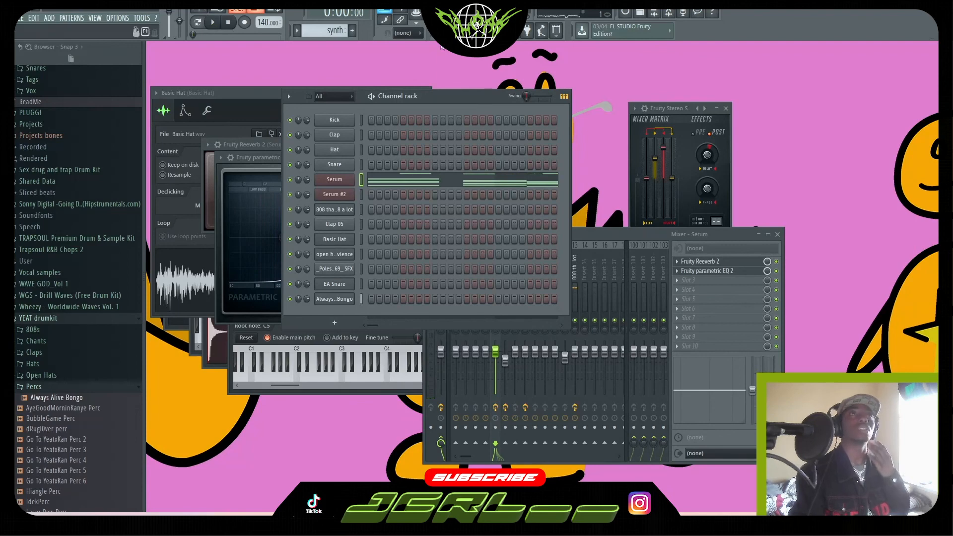
key("F5")
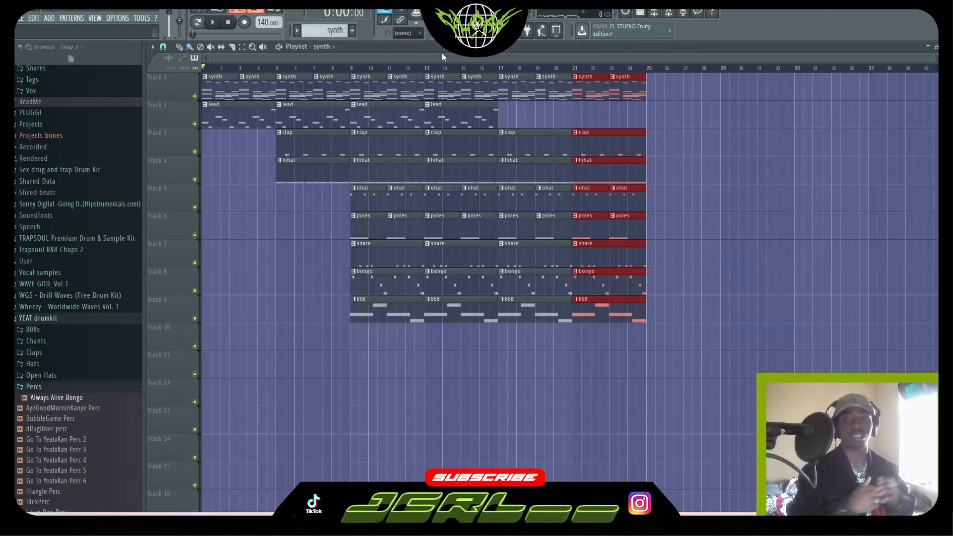